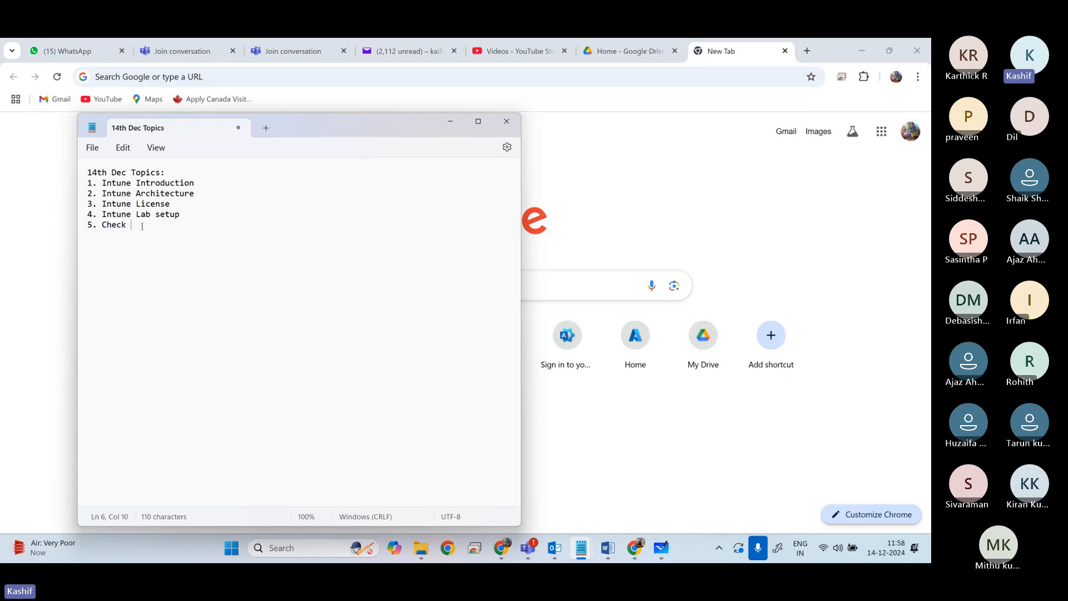
# Step: Complete the fifth topic line in the note so it reads "5. Check Your Computer Configuration"
pyautogui.write('r COmpu')
pyautogui.press('BackSpace')
pyautogui.press('BackSpace')
pyautogui.press('BackSpace')
pyautogui.press('BackSpace')
pyautogui.write('ompute')
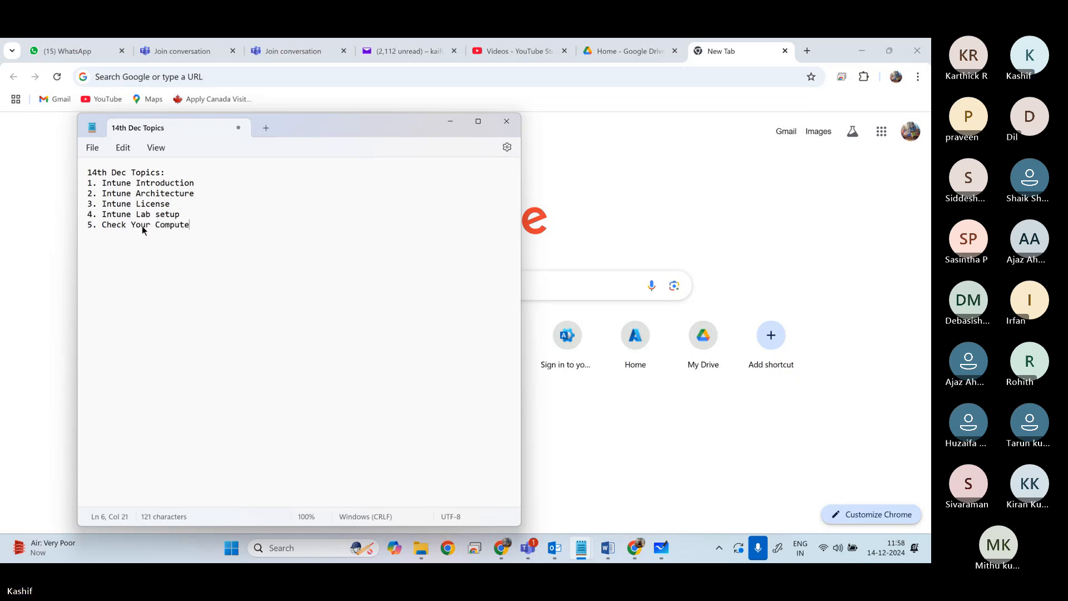
pyautogui.write('r Configuration')
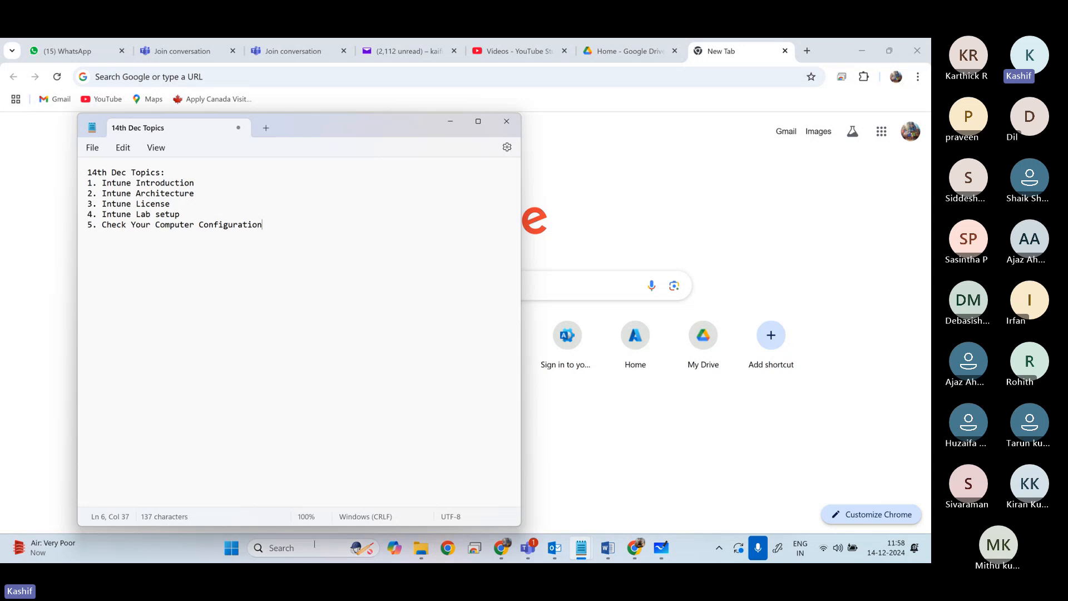
# Step: Find and open the System Information app, maximize its window and narrow the category tree to give the summary more room
pyautogui.click(296, 548)
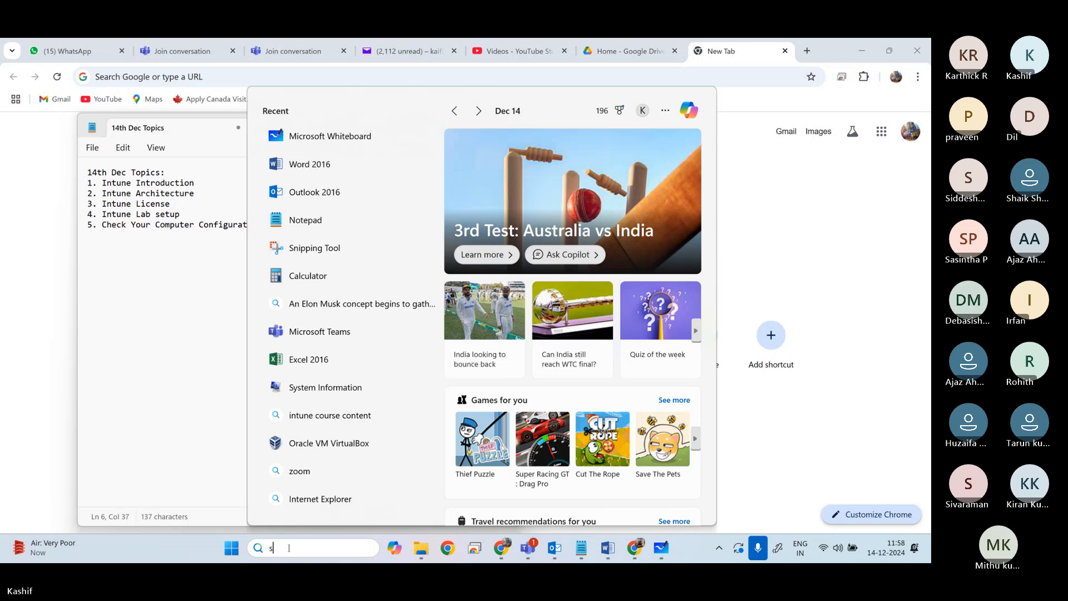
pyautogui.write('system in')
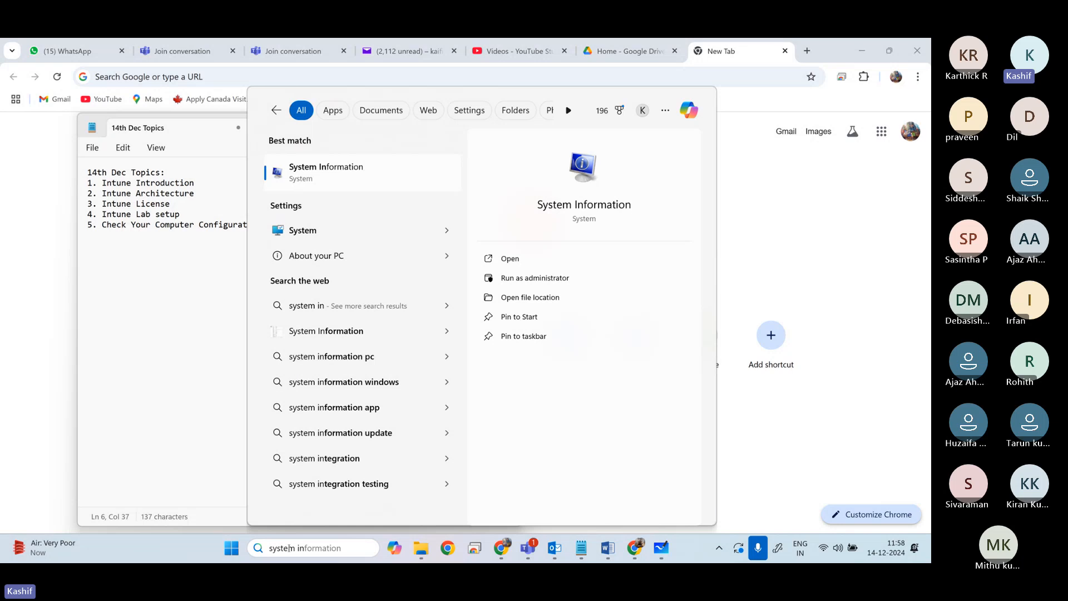
pyautogui.click(338, 175)
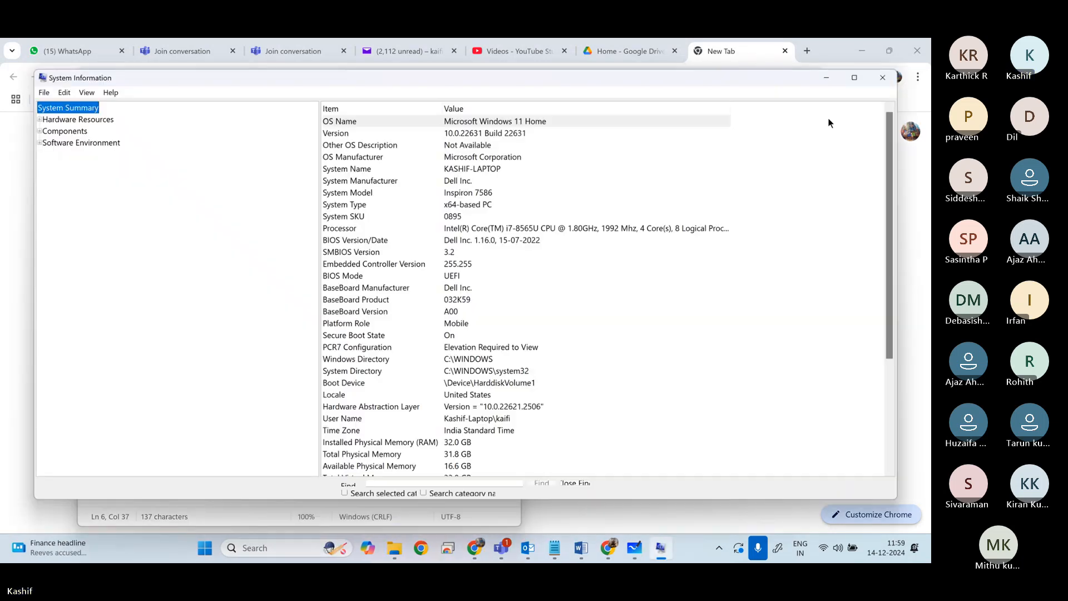
pyautogui.click(853, 78)
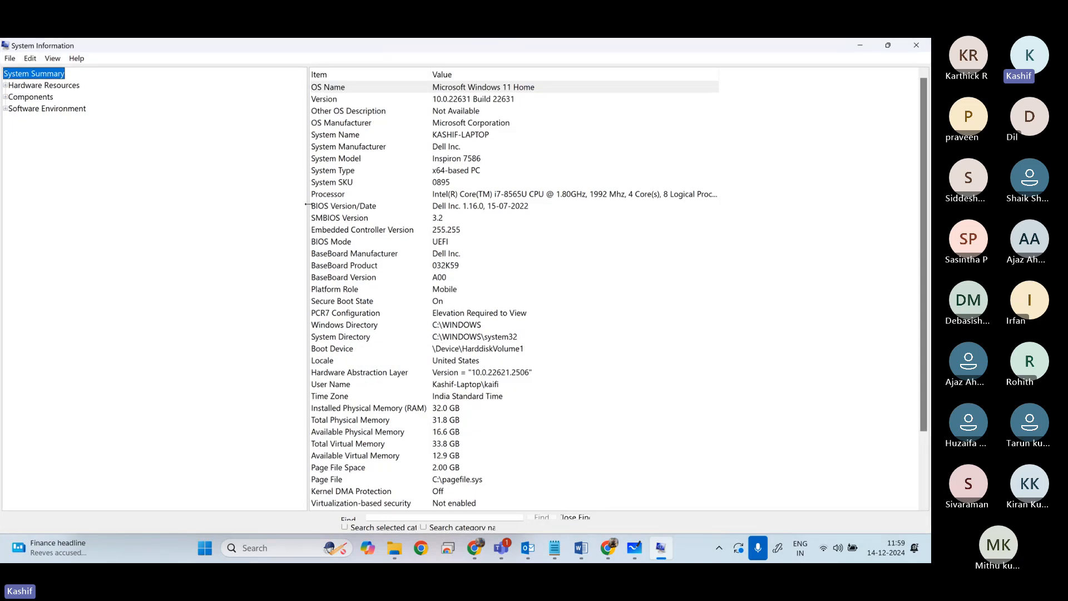
pyautogui.moveTo(307, 198); pyautogui.dragTo(180, 197)
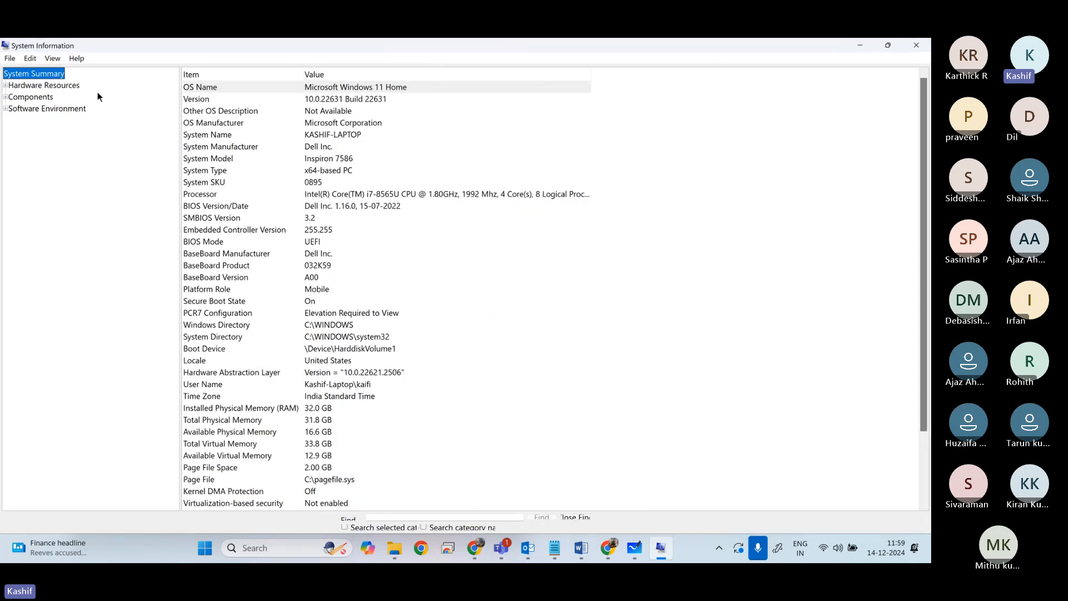
# Step: Examine the operating system, processor and installed RAM entries in the system summary, widening the columns to read them fully
pyautogui.click(230, 89)
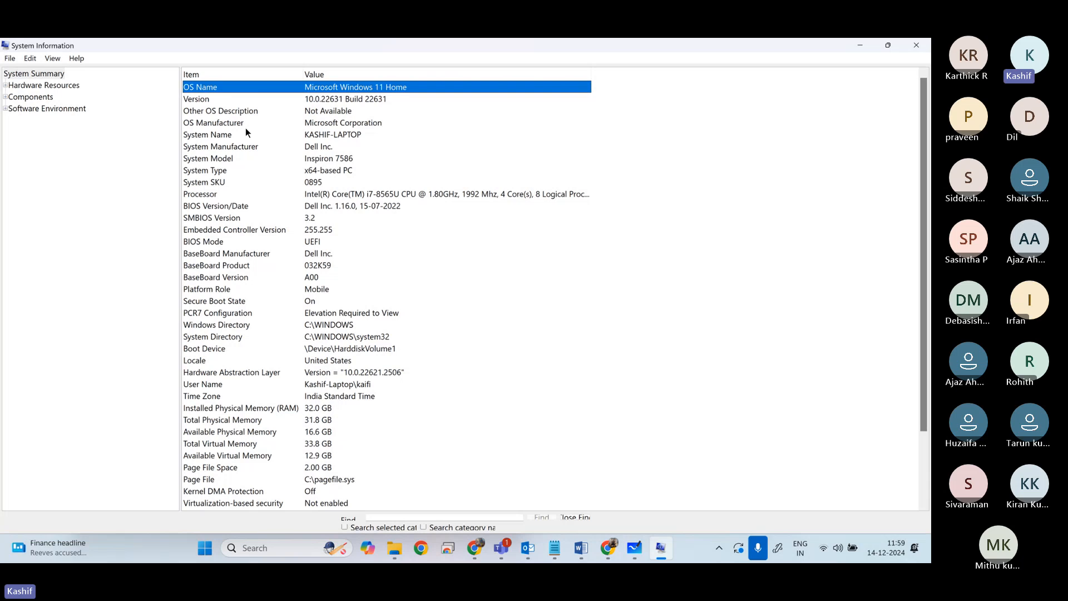
pyautogui.click(226, 193)
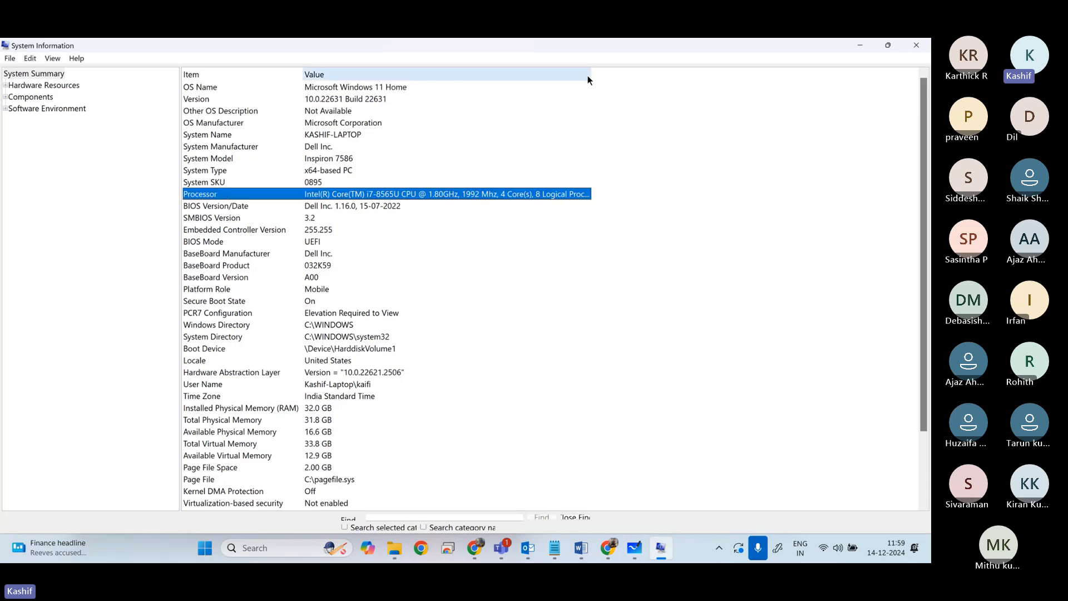
pyautogui.moveTo(590, 74); pyautogui.dragTo(771, 74)
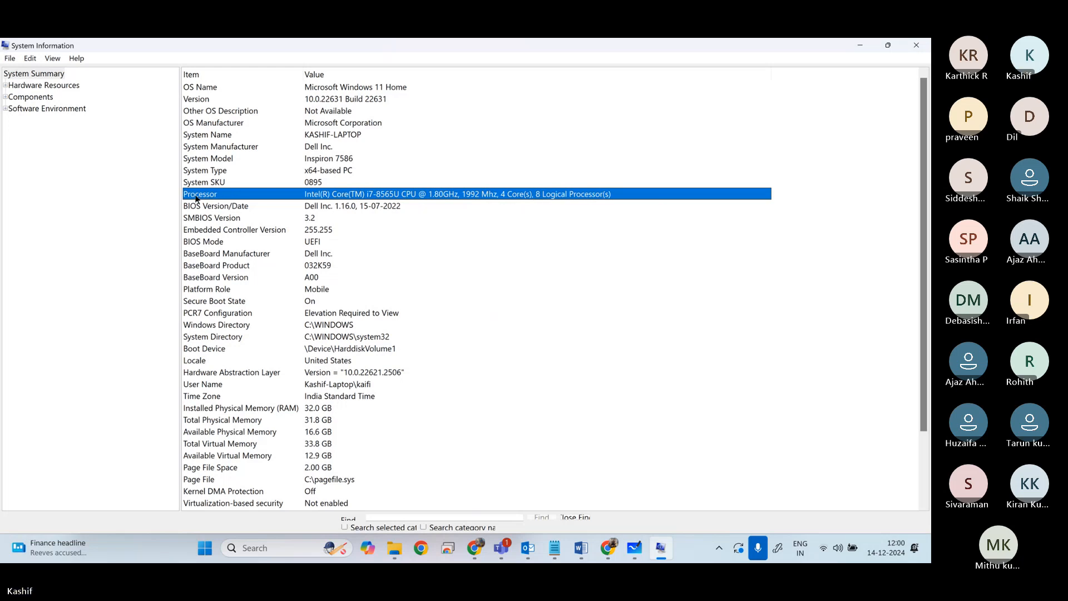
pyautogui.click(206, 411)
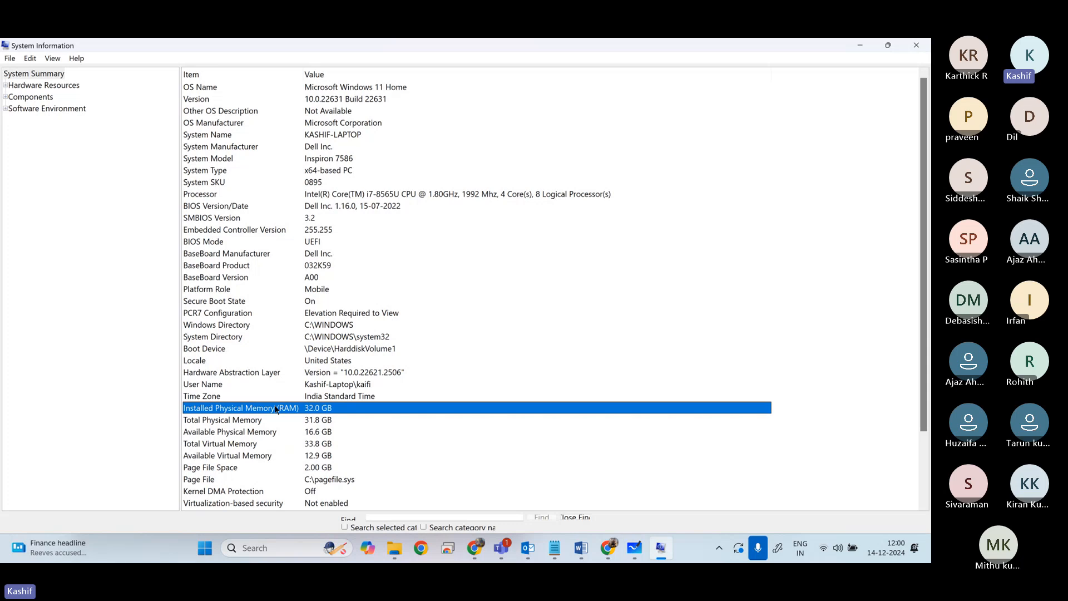
pyautogui.moveTo(302, 74); pyautogui.dragTo(338, 74)
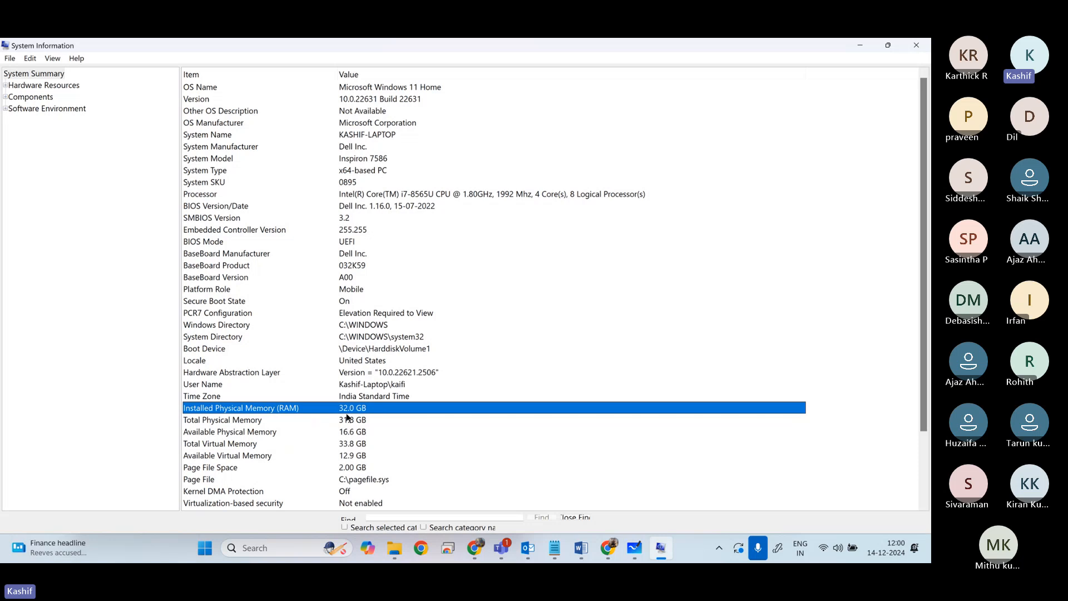
pyautogui.scroll(-3, 346, 419)
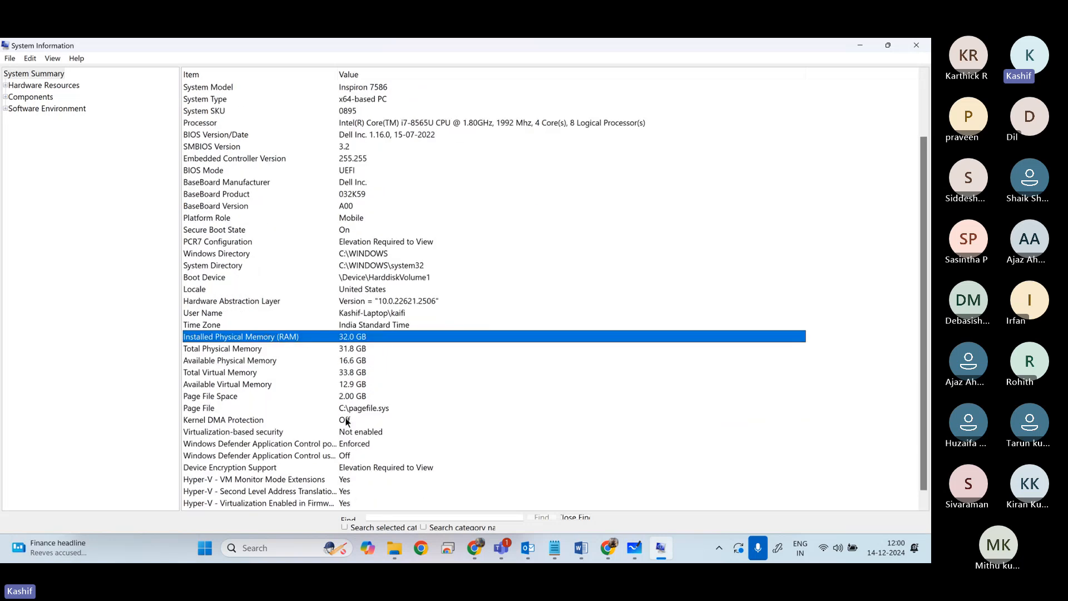
pyautogui.scroll(3, 344, 427)
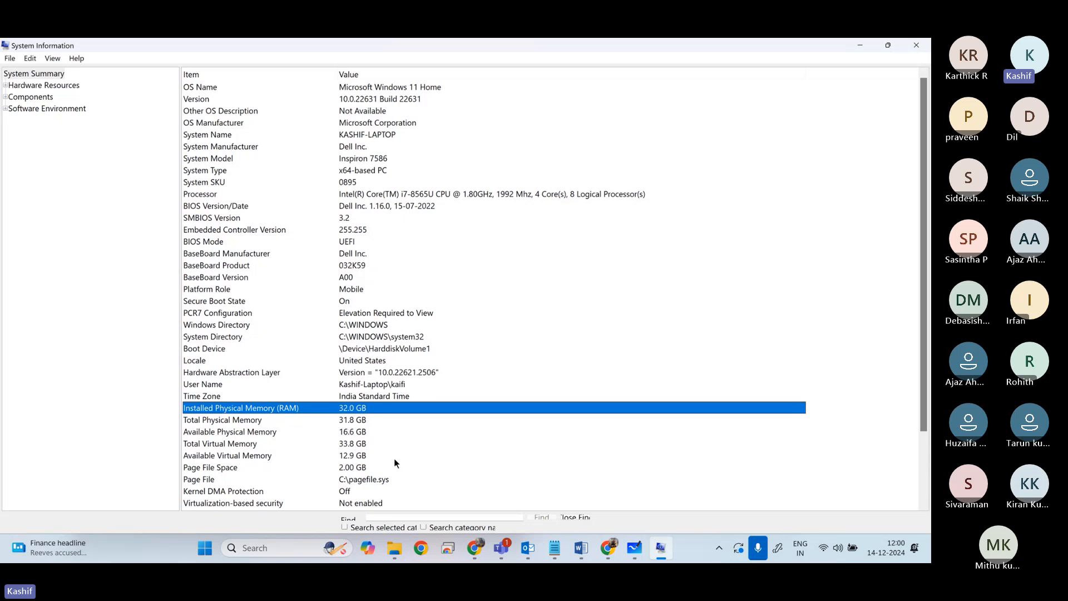
# Step: Switch to the File Explorer window, maximize it and show the drives under This PC
pyautogui.moveTo(395, 550)
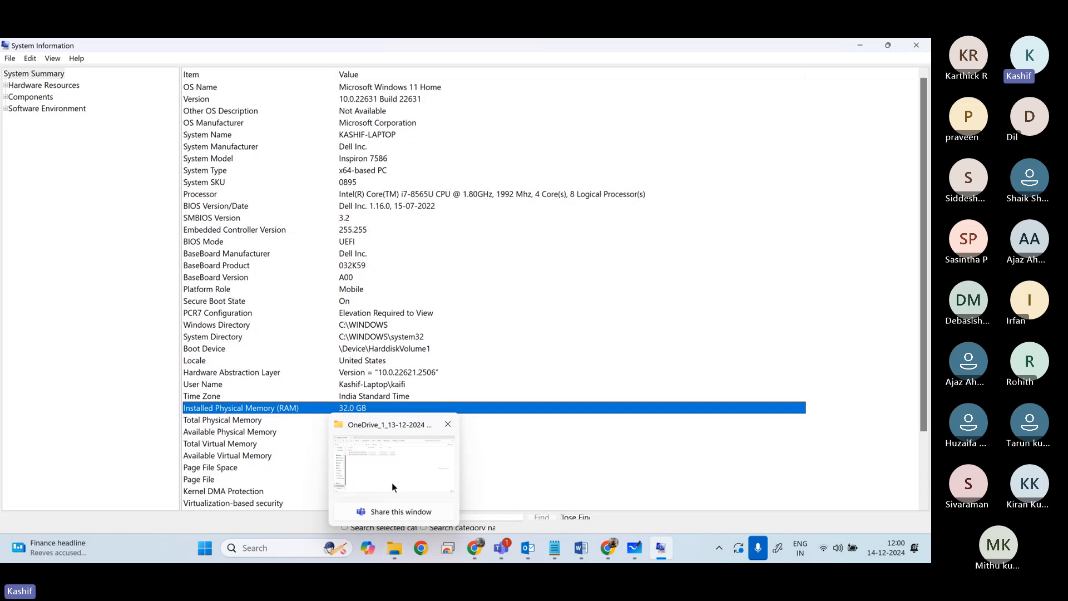
pyautogui.click(399, 461)
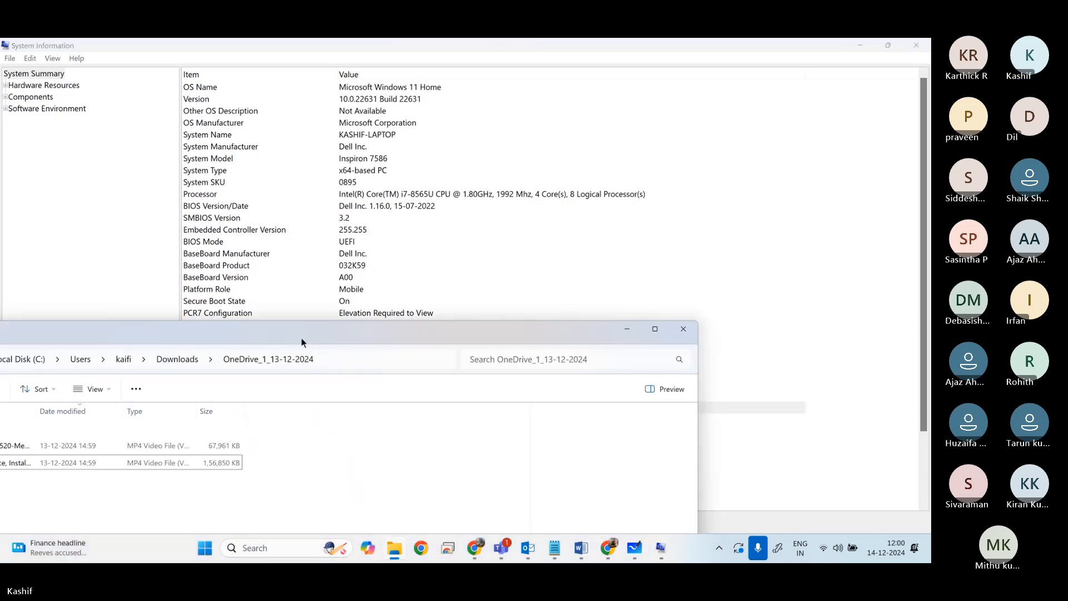
pyautogui.click(654, 329)
pyautogui.click(50, 418)
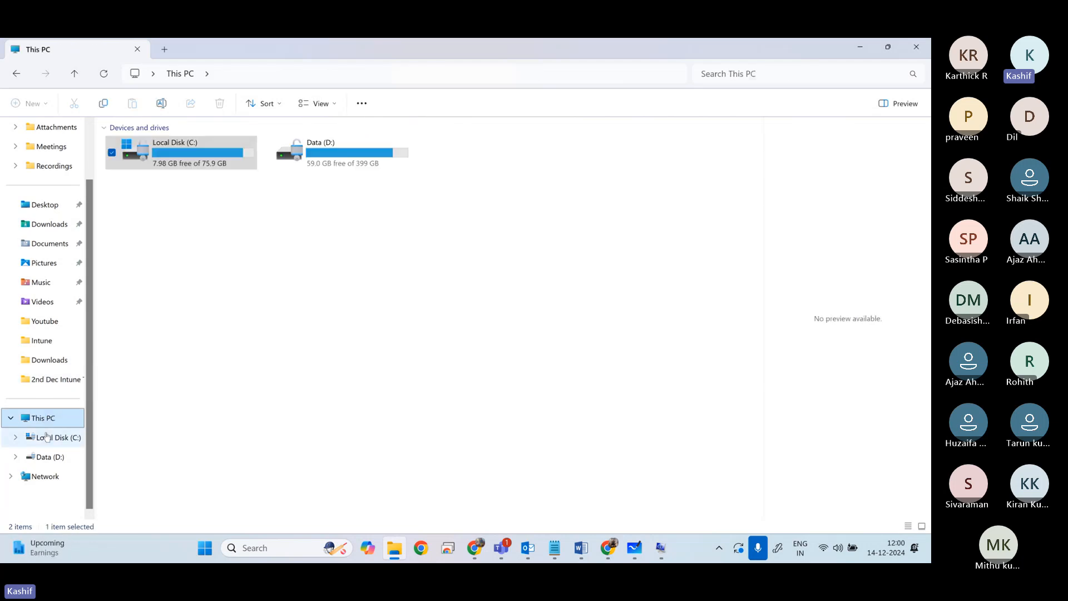
# Step: Examine the total and free space of the Local Disk (C:) and Data (D:) drives
pyautogui.click(250, 206)
pyautogui.moveTo(423, 213); pyautogui.dragTo(163, 146)
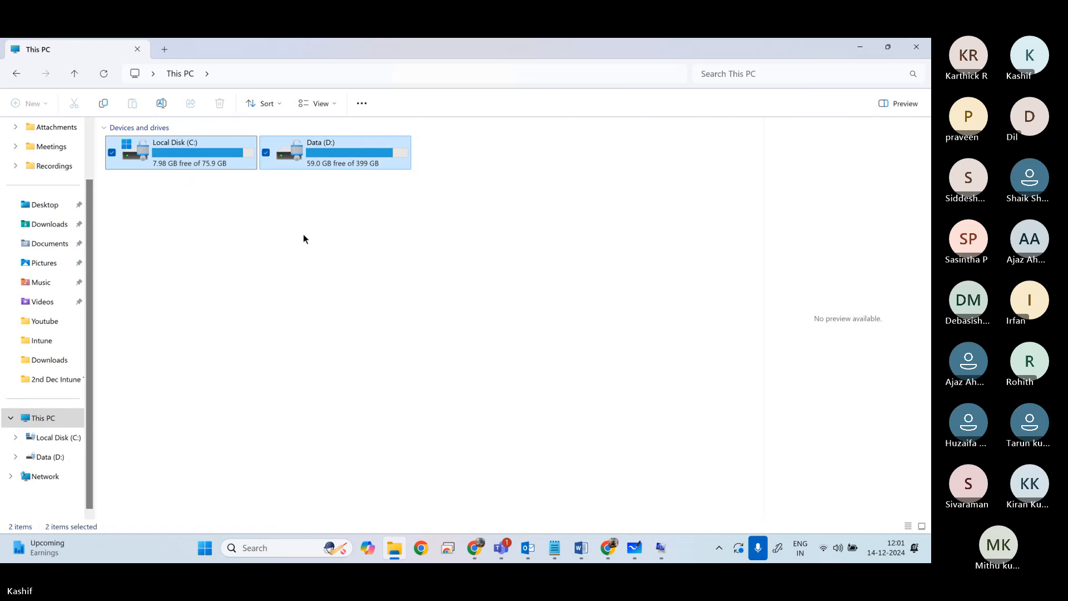
pyautogui.click(303, 234)
pyautogui.click(198, 149)
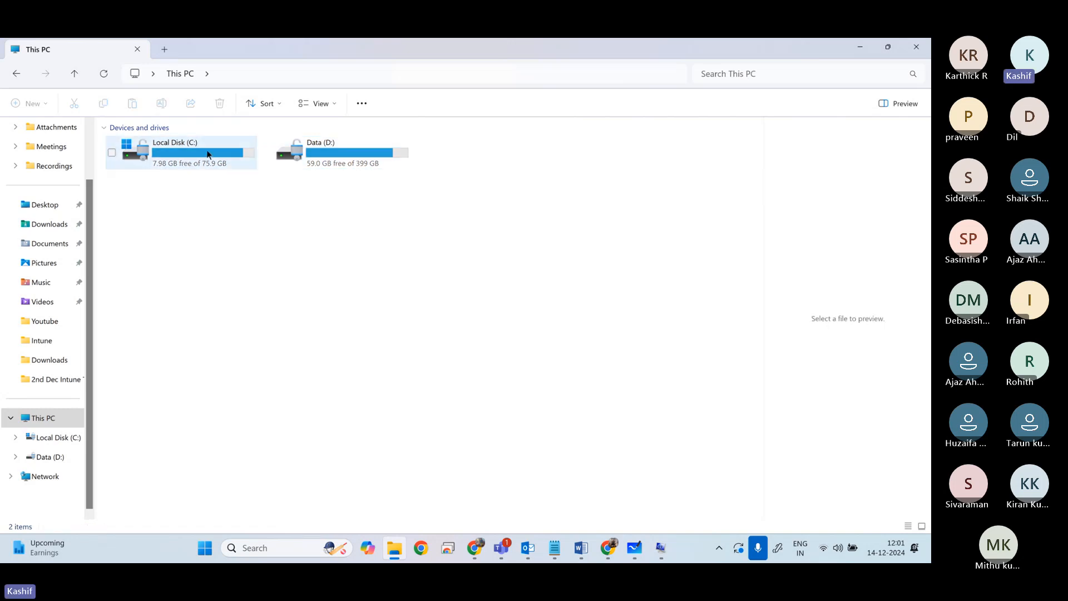
pyautogui.click(355, 162)
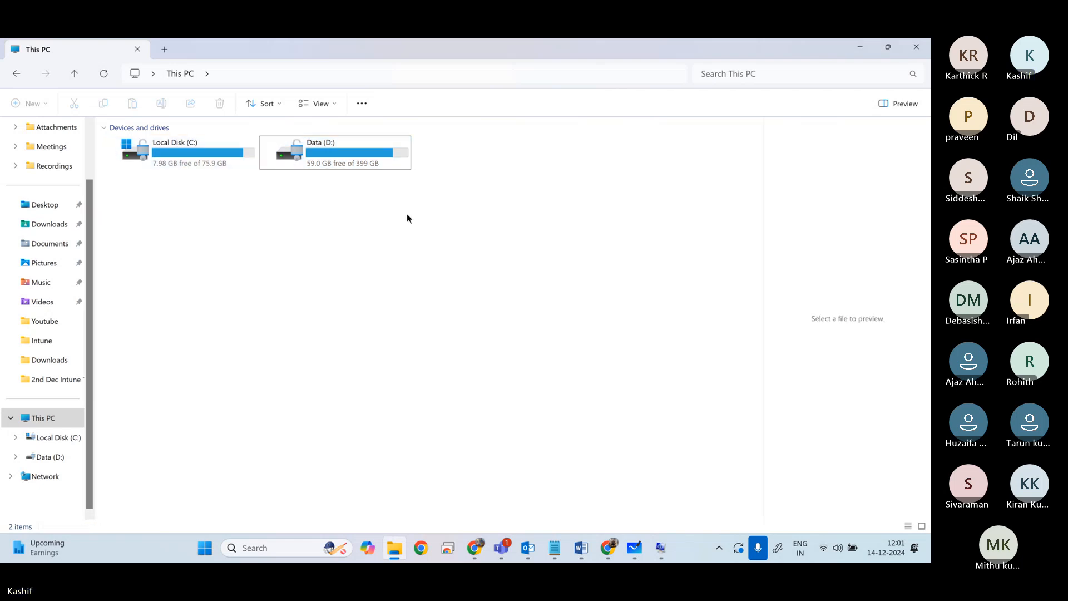
pyautogui.moveTo(406, 213); pyautogui.dragTo(135, 117)
pyautogui.click(387, 278)
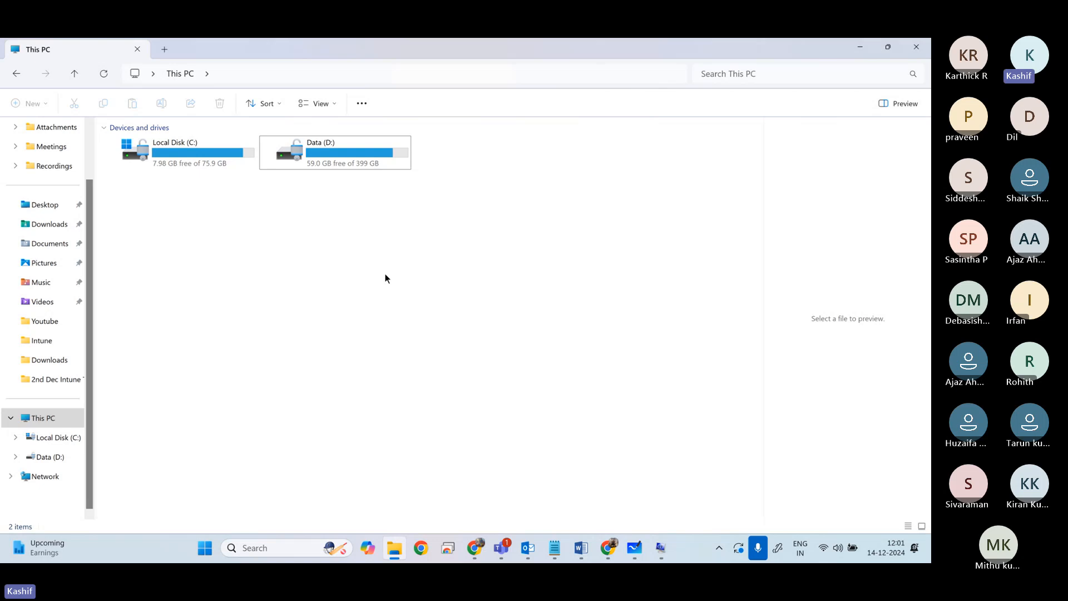
pyautogui.click(208, 156)
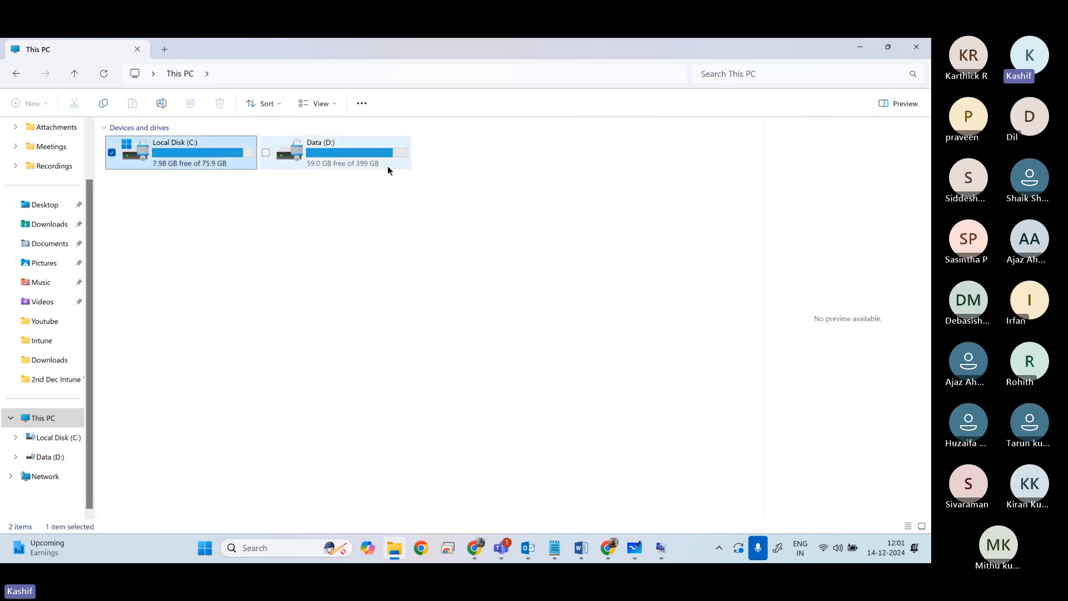
pyautogui.click(318, 205)
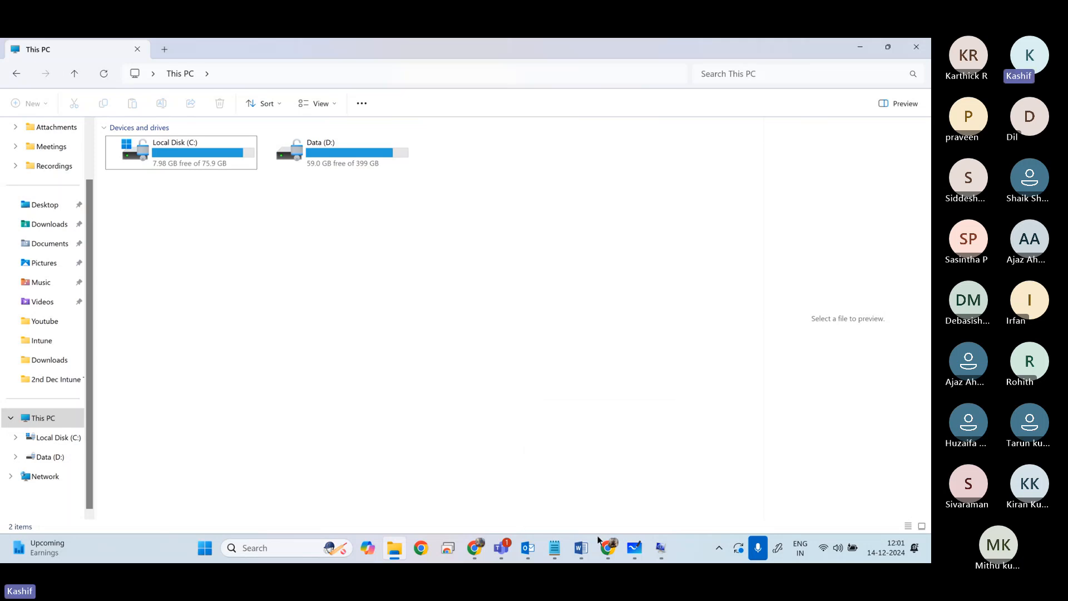
# Step: Close the other Notepad window, discarding the changes to I do below things.txt, and bring the 14th Dec Topics note to the front
pyautogui.click(556, 550)
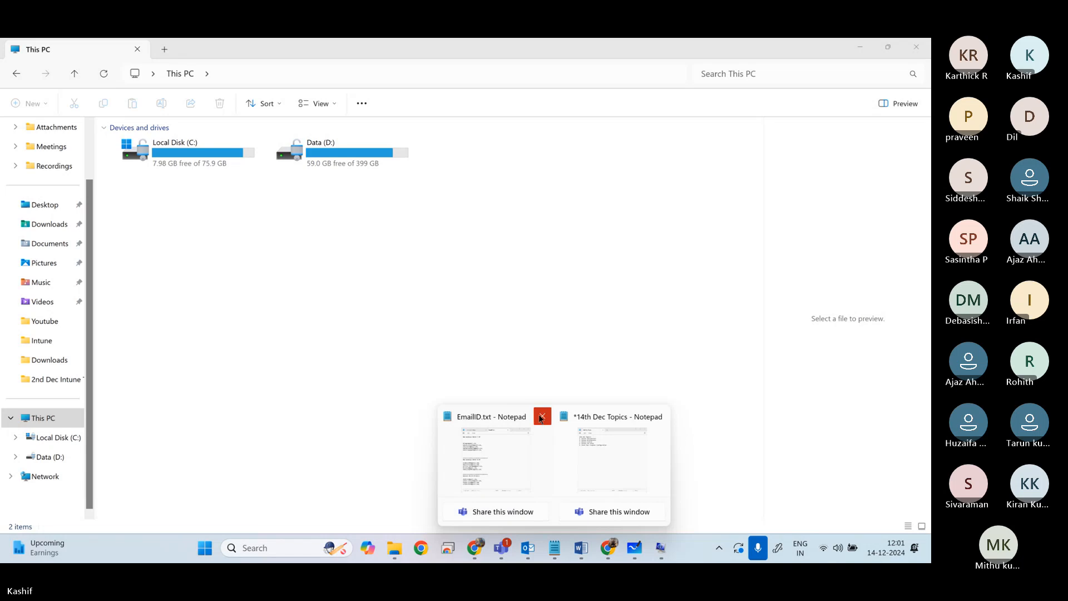
pyautogui.click(540, 419)
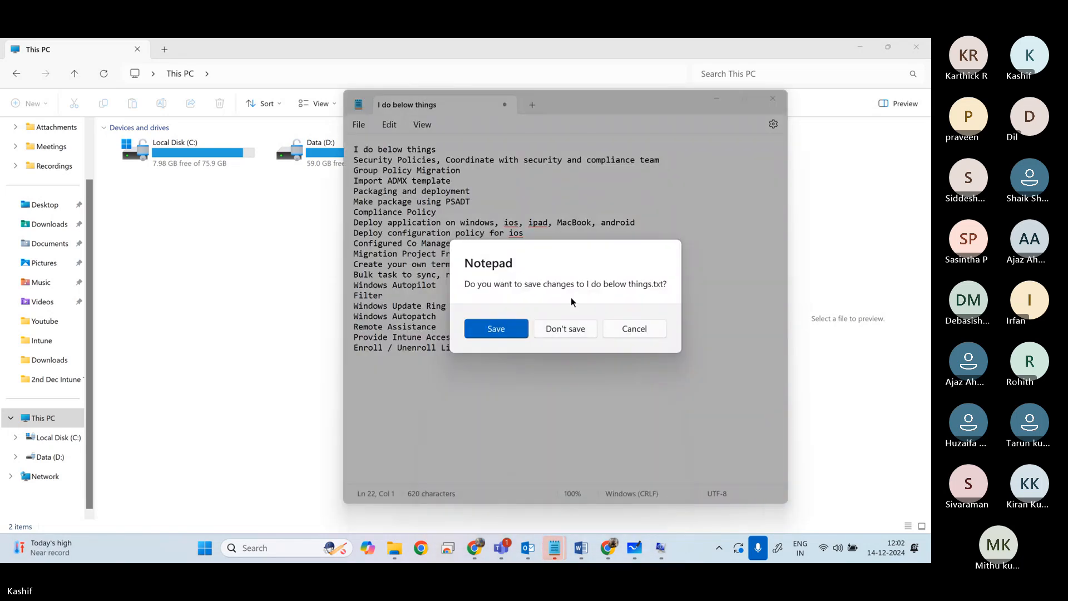
pyautogui.click(566, 329)
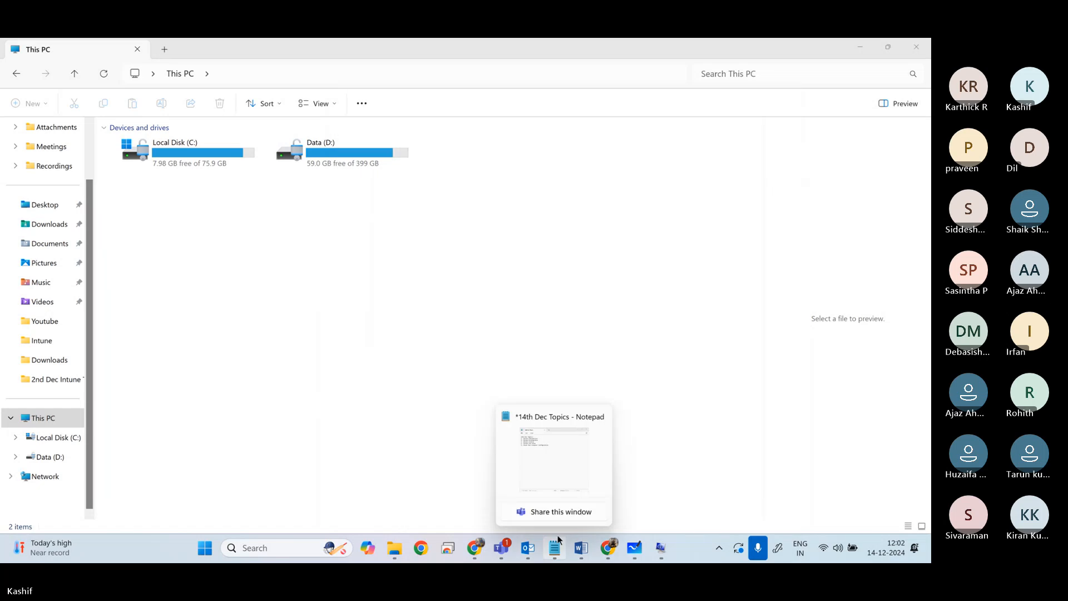
pyautogui.click(557, 540)
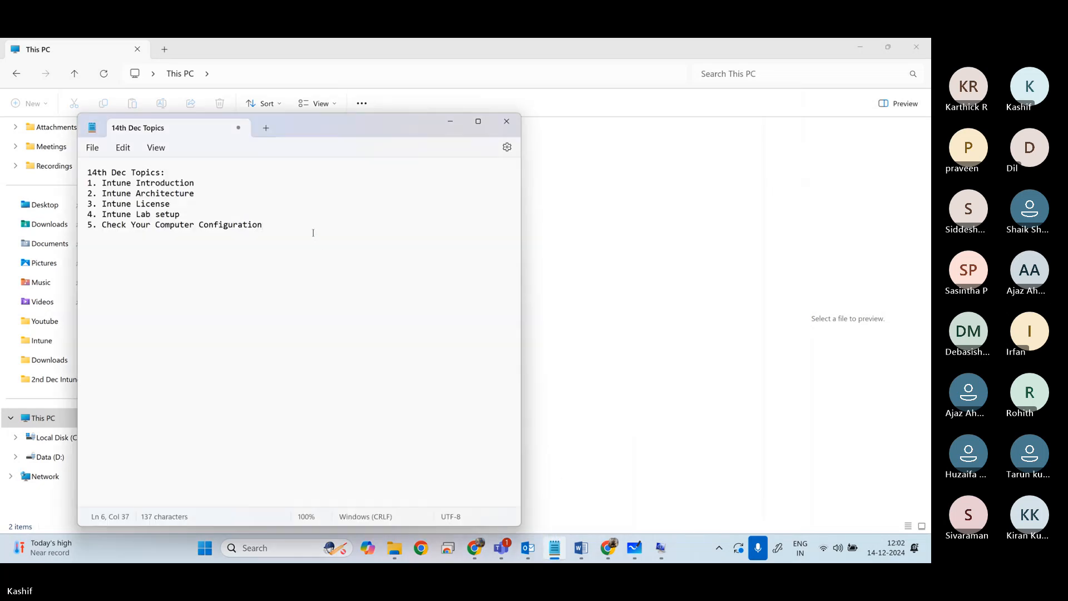
# Step: Add the indented sub-item "a. Windows 10/11" under the Check Your Computer Configuration topic
pyautogui.press('Return')
pyautogui.press('Tab')
pyautogui.write('a. WIndow')
pyautogui.press('BackSpace')
pyautogui.press('BackSpace')
pyautogui.press('BackSpace')
pyautogui.press('BackSpace')
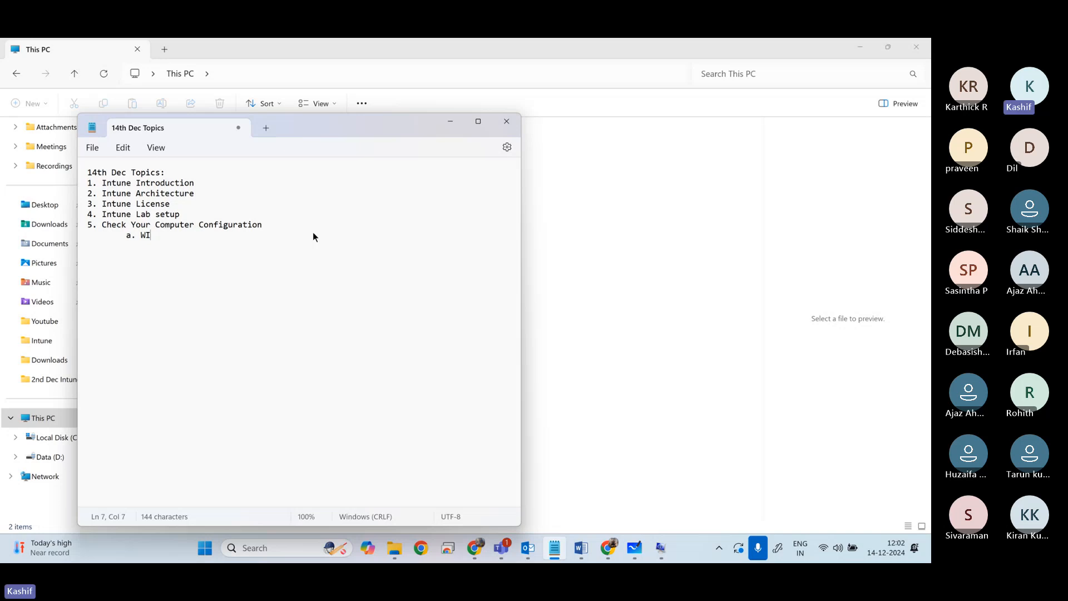
pyautogui.press('BackSpace')
pyautogui.write('indows 10/11')
# Step: Add the indented sub-items "b. 8 GB RAM" and "c. 4 Core Processor" below the Windows 10/11 line
pyautogui.press('Return')
pyautogui.press('Tab')
pyautogui.click(870, 458)
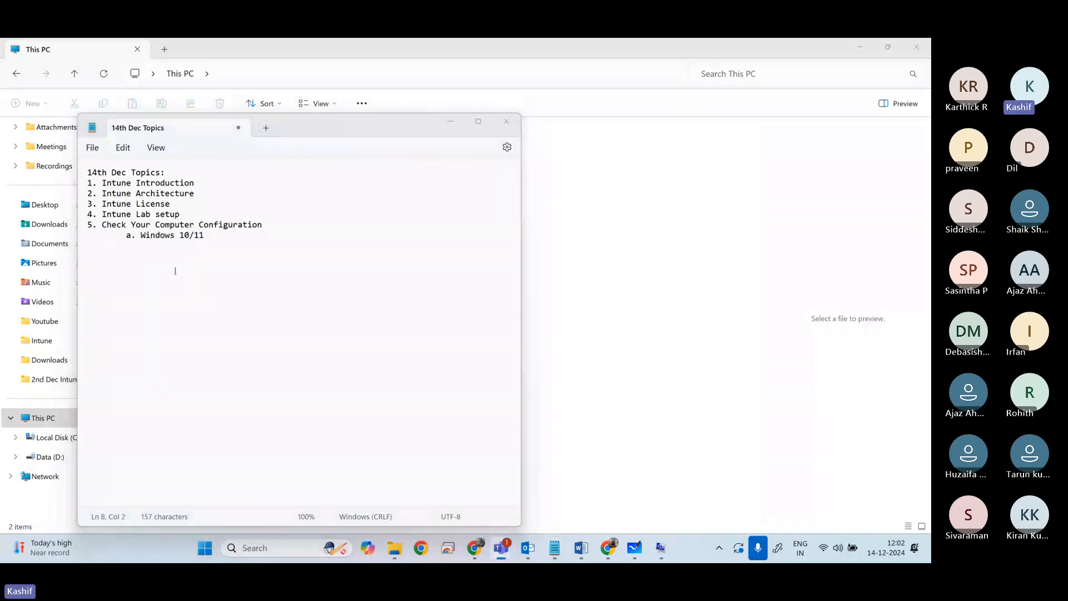
pyautogui.click(176, 252)
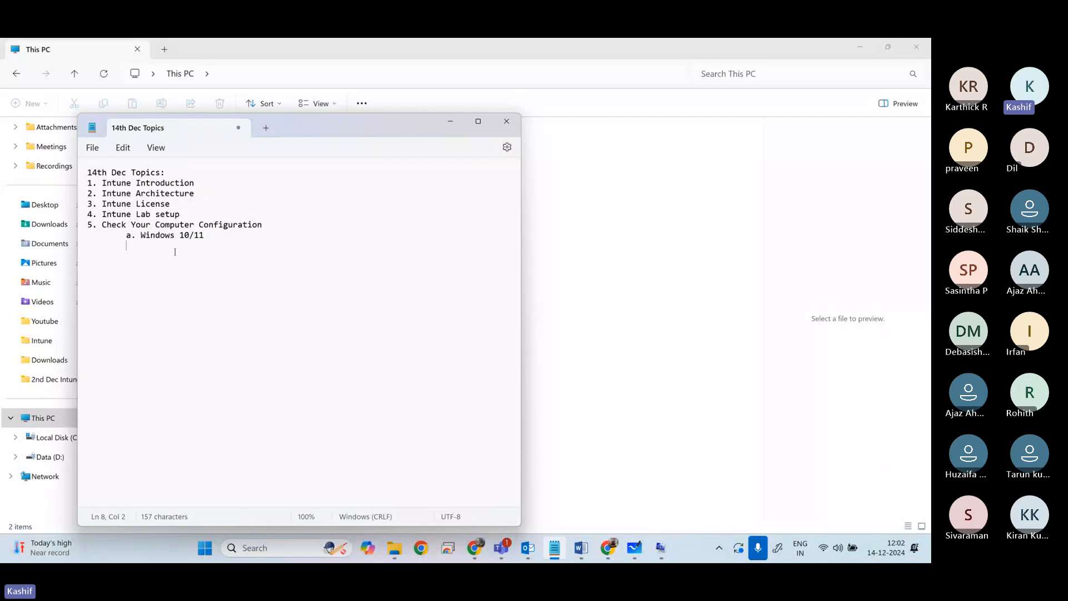
pyautogui.write('b. ')
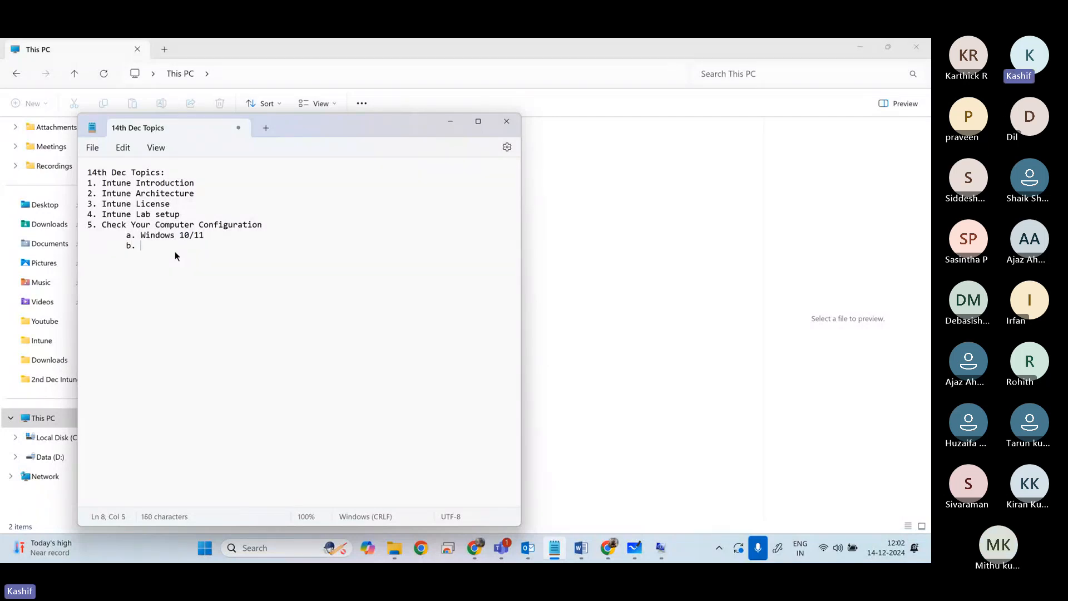
pyautogui.write('w')
pyautogui.press('BackSpace')
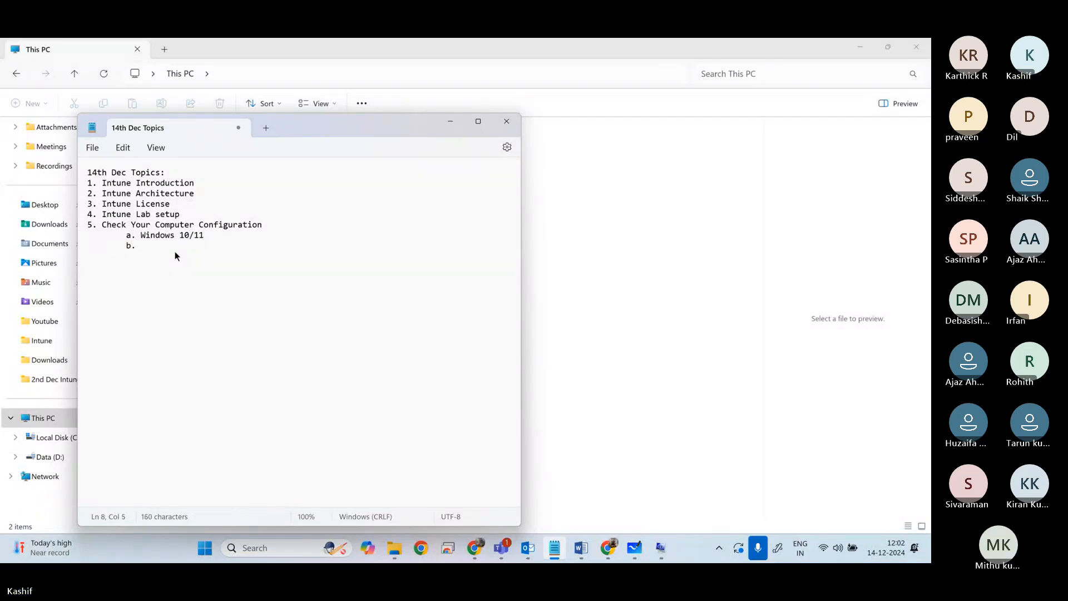
pyautogui.write('8 GB ')
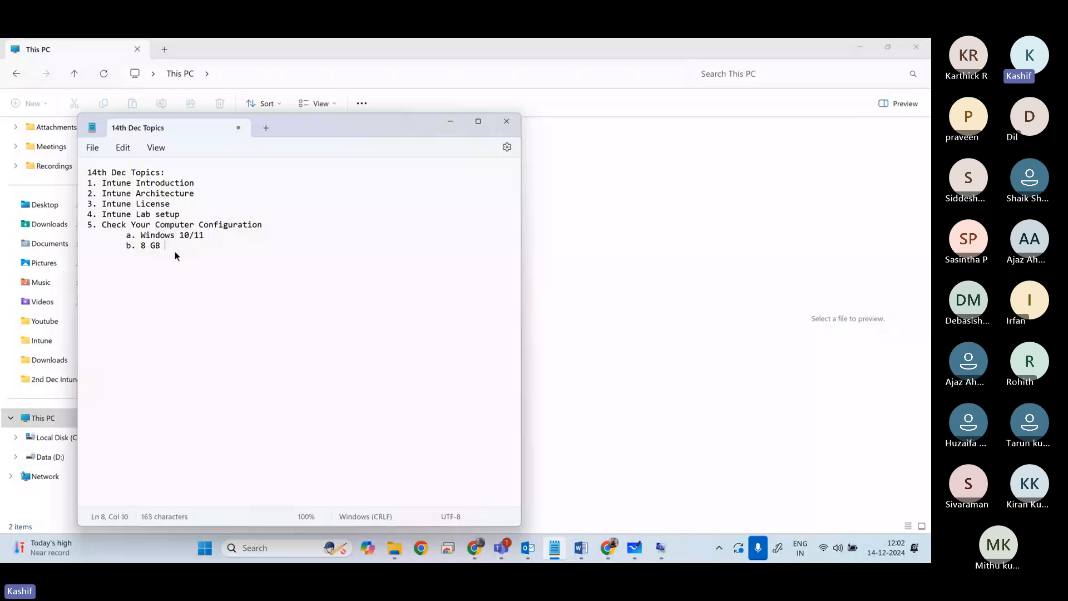
pyautogui.write('RAM \tc. 4 Core Processor')
# Step: Add the indented sub-item "d. 100 GB Free Hard Disk Space (Any Drive)" below the 4 Core Processor line
pyautogui.press('Return')
pyautogui.press('Tab')
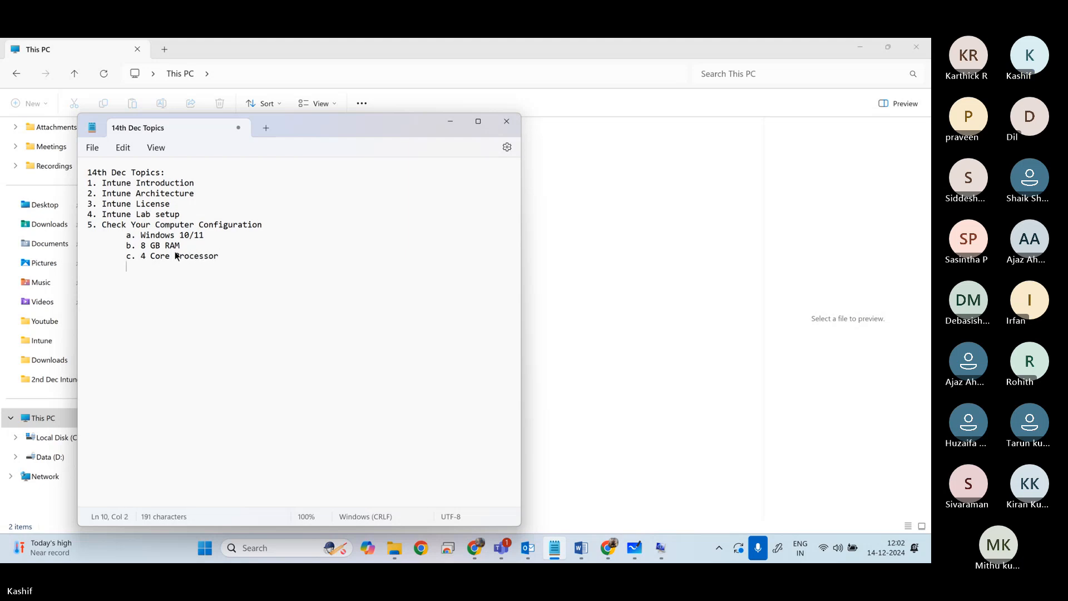
pyautogui.write('d. 100 ')
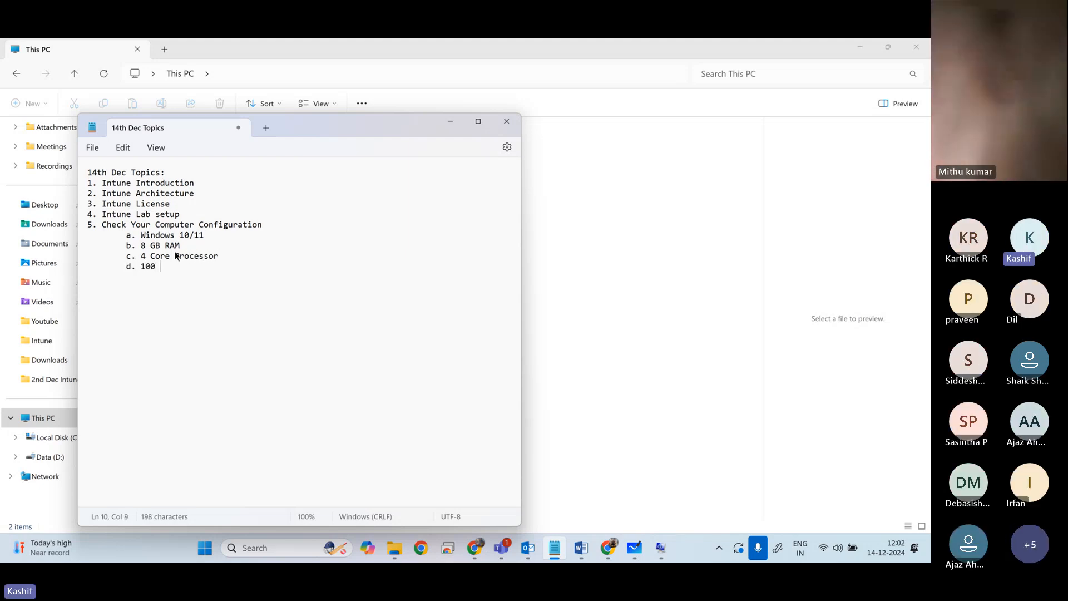
pyautogui.write('GB Free')
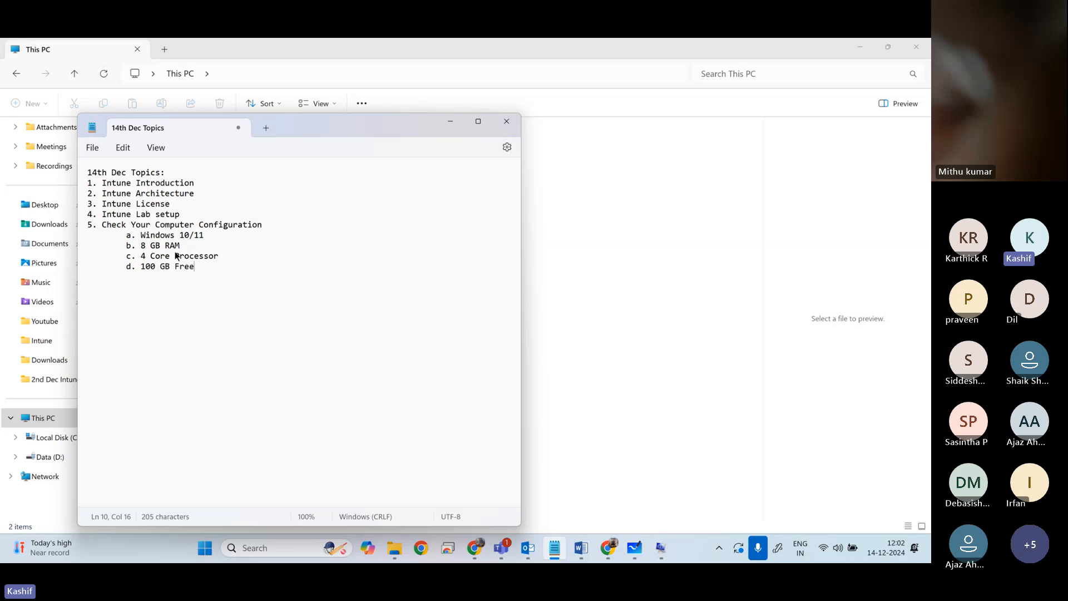
pyautogui.write(' Hard Desk')
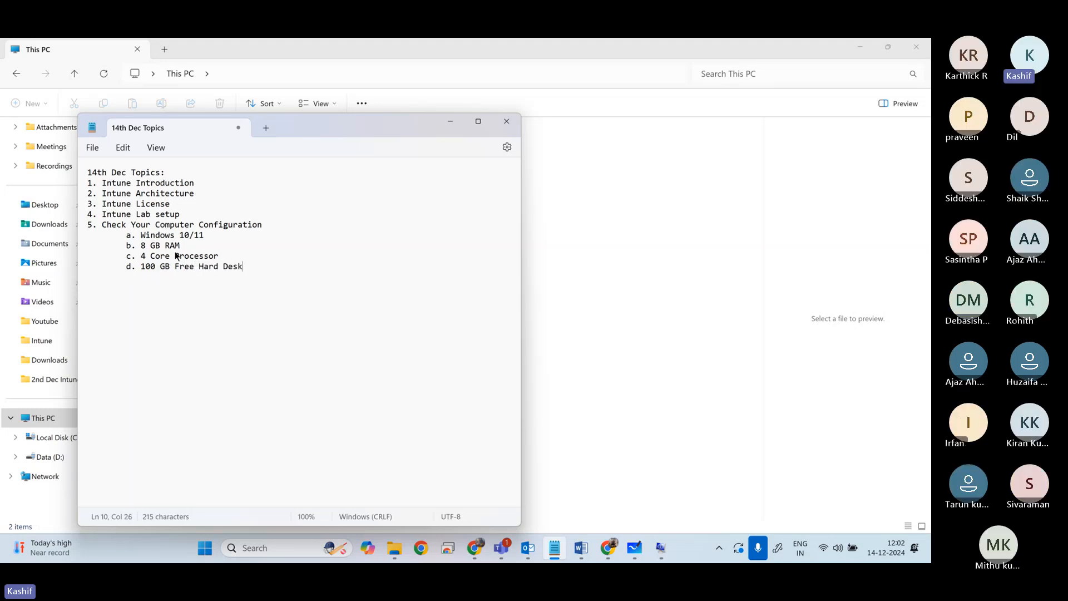
pyautogui.press('BackSpace')
pyautogui.press('BackSpace')
pyautogui.press('BackSpace')
pyautogui.write('isk Space ')
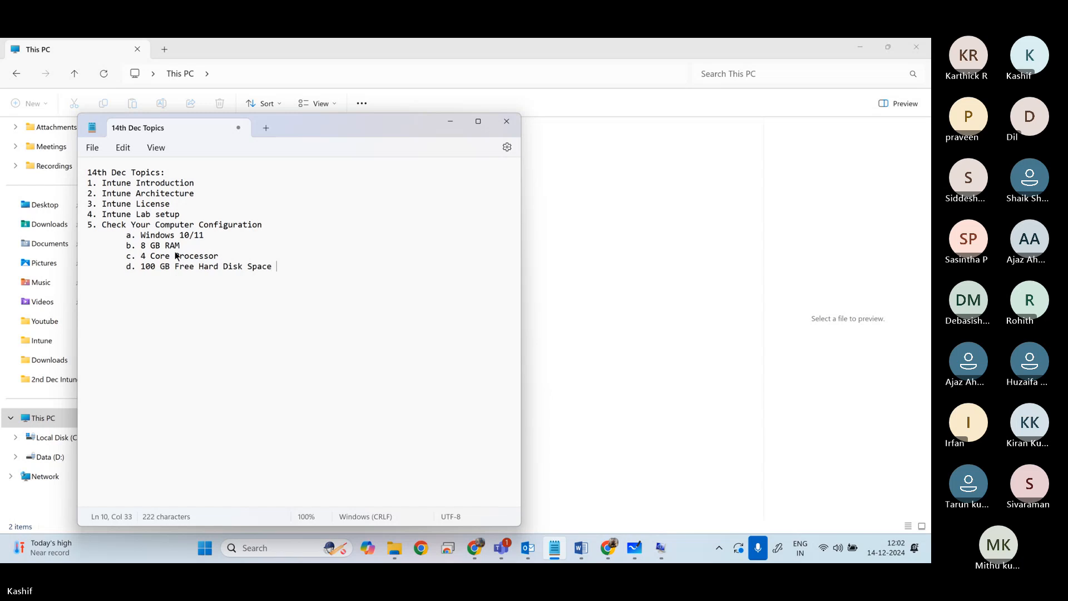
pyautogui.write('(Any Dr')
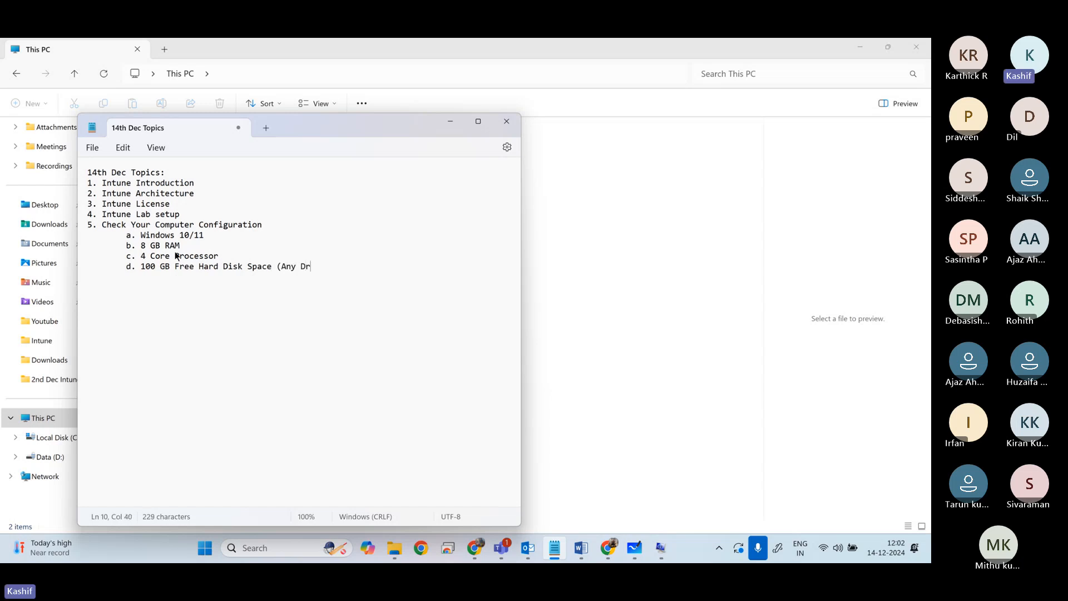
pyautogui.write('ive)')
# Step: Add the unindented topic "6. Download Oracle Virtual Box" on a new line below the sub-items
pyautogui.press('Return')
pyautogui.press('Tab')
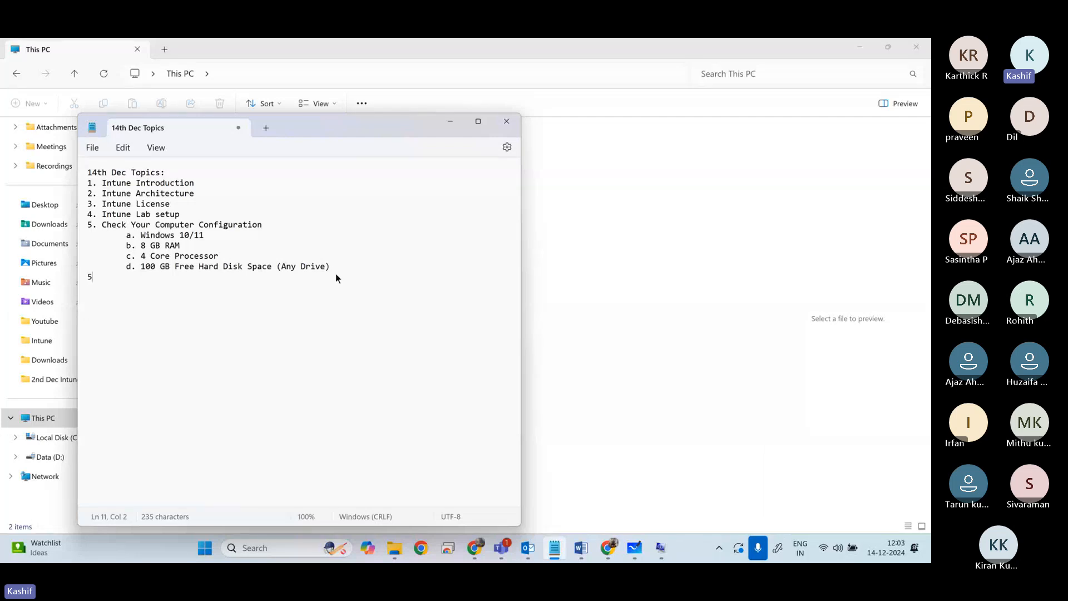
pyautogui.write('6. ')
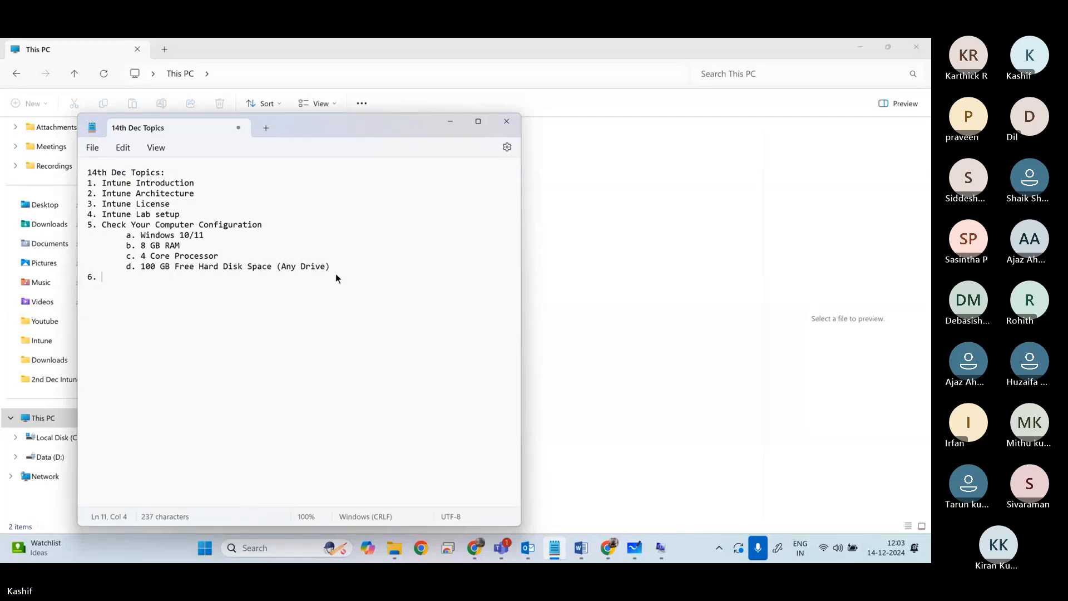
pyautogui.write('Download ORac')
pyautogui.press('BackSpace')
pyautogui.press('BackSpace')
pyautogui.press('BackSpace')
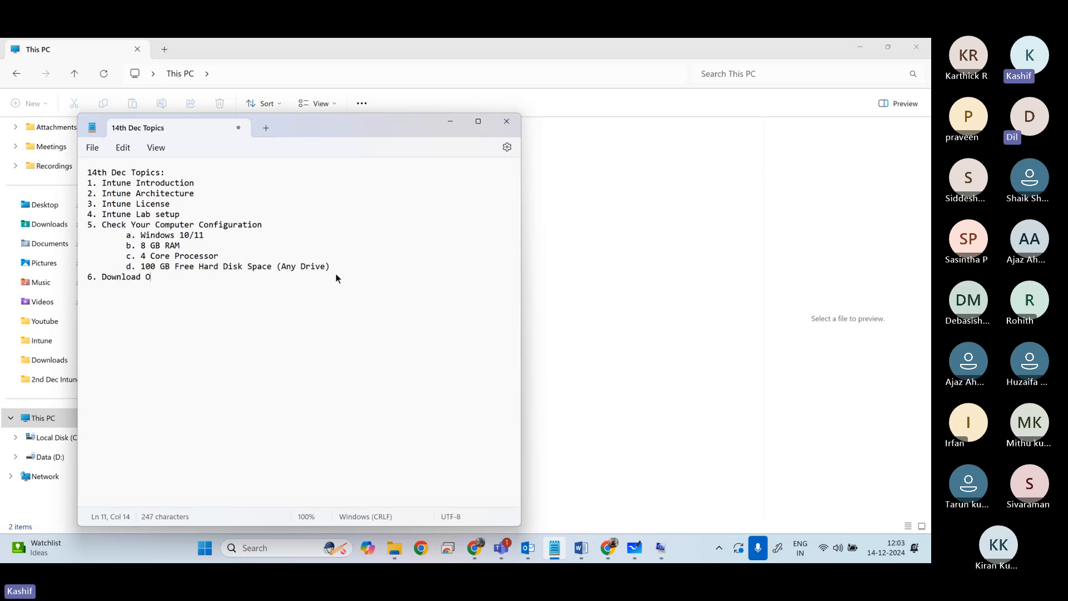
pyautogui.write('racle Virtual Box')
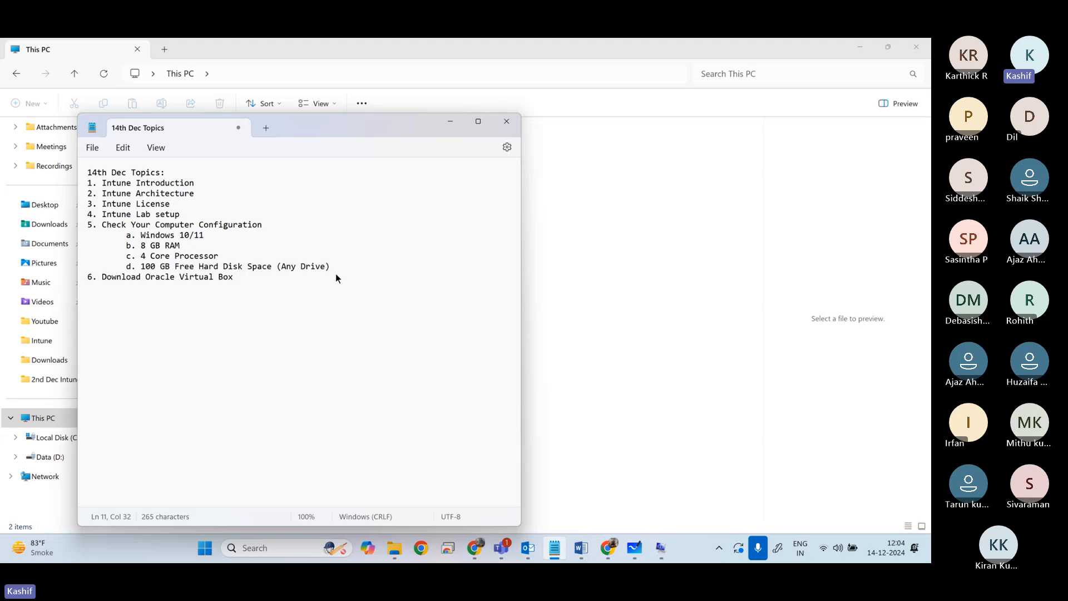
# Step: Insert "And Install" after Download in topic 6 and place the text cursor at the end of that line
pyautogui.click(148, 276)
pyautogui.write('And Insta')
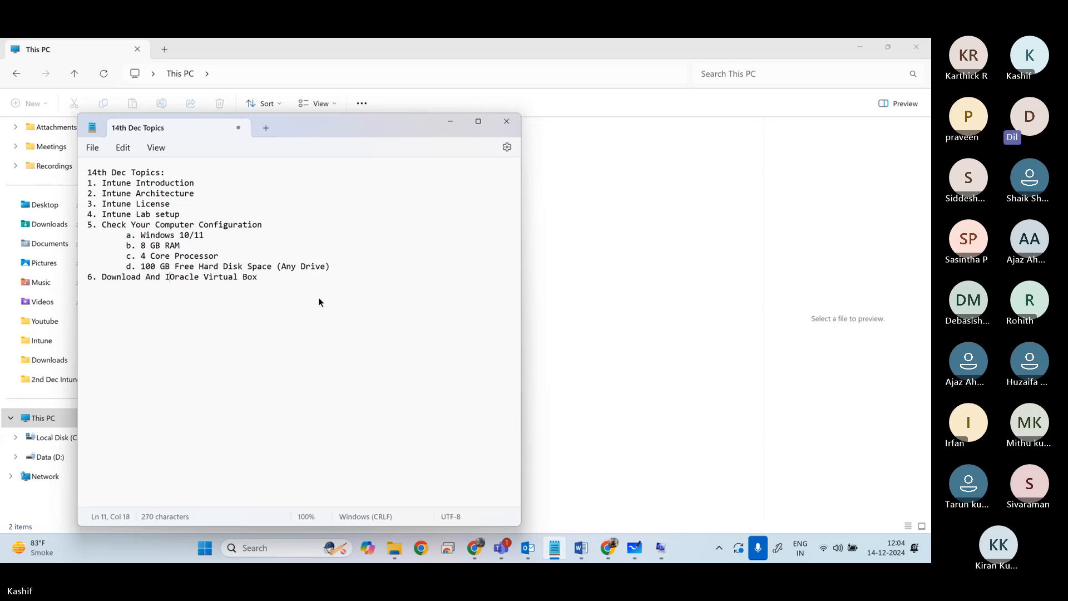
pyautogui.write('ll')
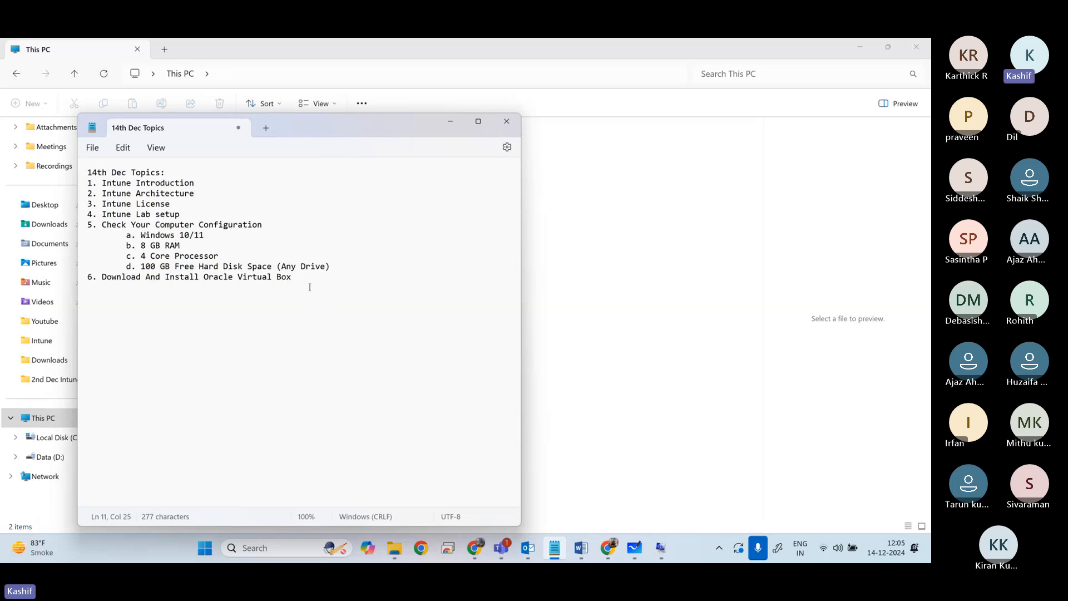
pyautogui.click(307, 284)
pyautogui.moveTo(472, 548)
pyautogui.click(470, 493)
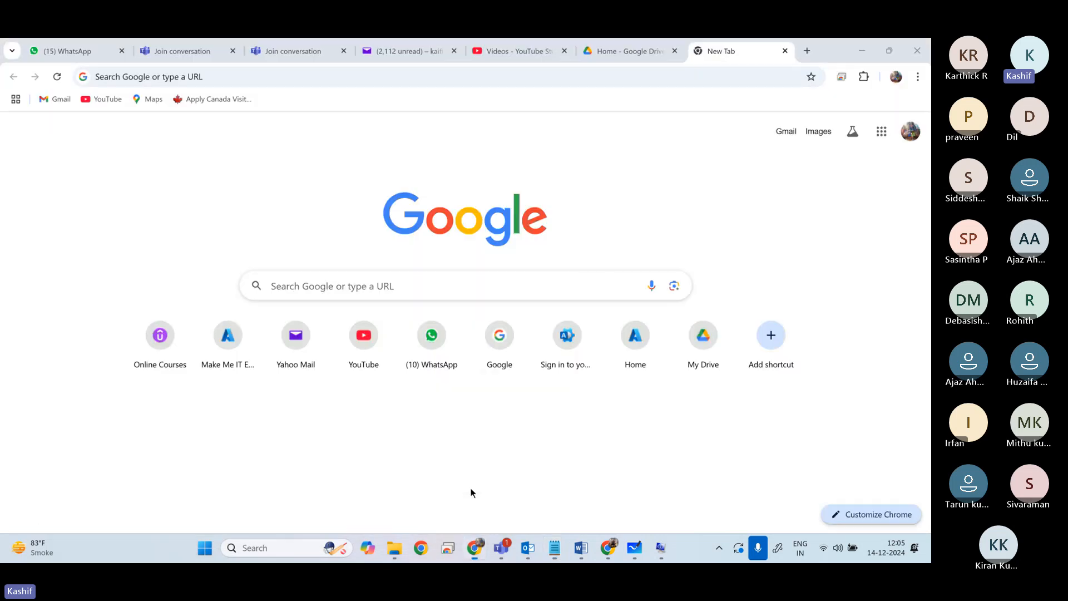
pyautogui.click(646, 81)
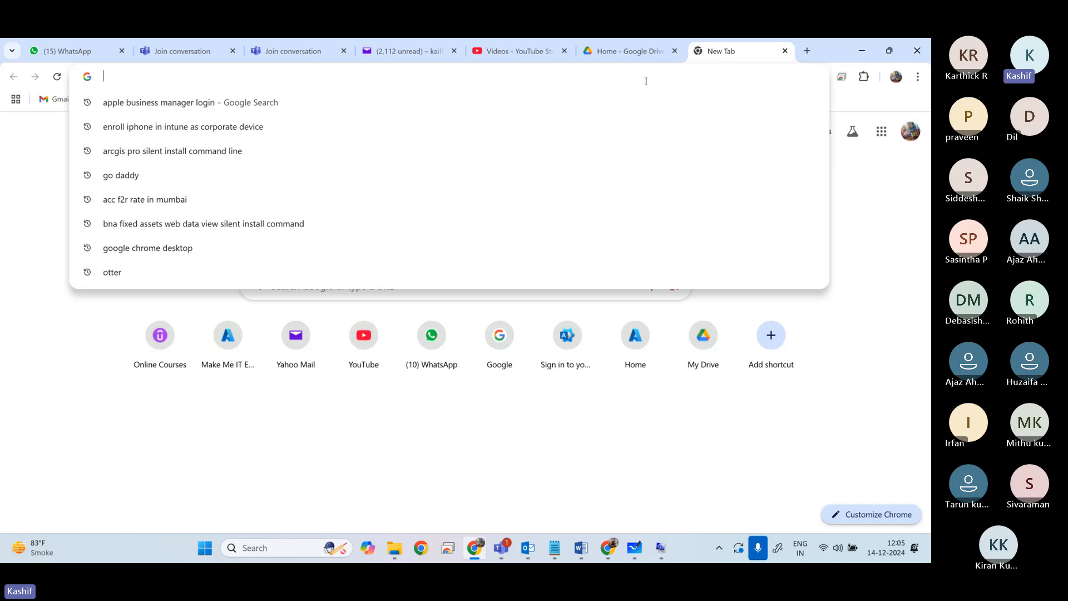
pyautogui.write('ww.g')
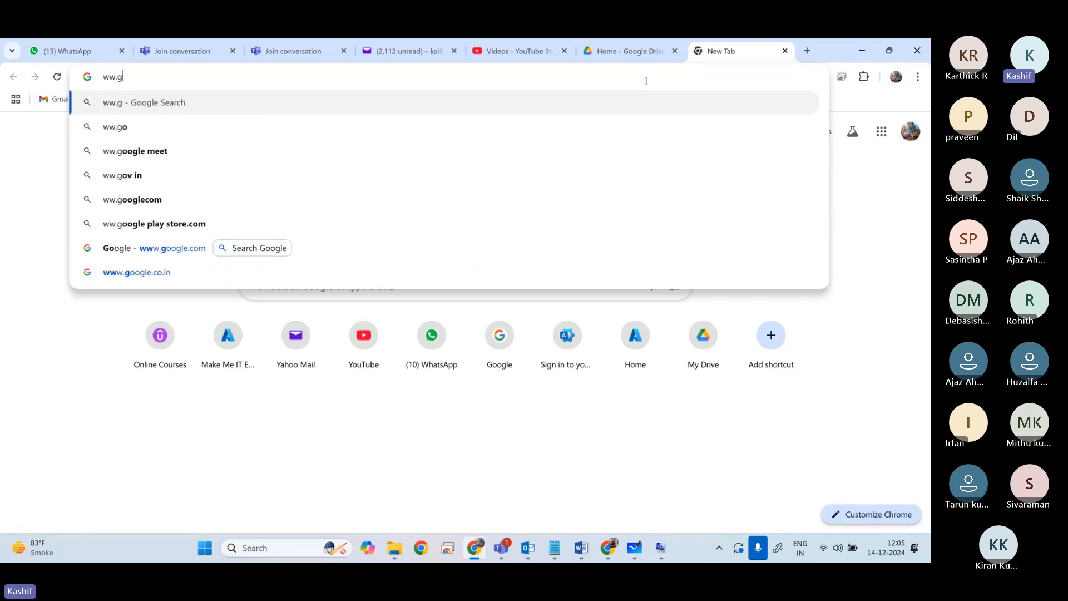
pyautogui.press('BackSpace')
pyautogui.press('BackSpace')
pyautogui.write('g')
pyautogui.press('BackSpace')
pyautogui.write('w')
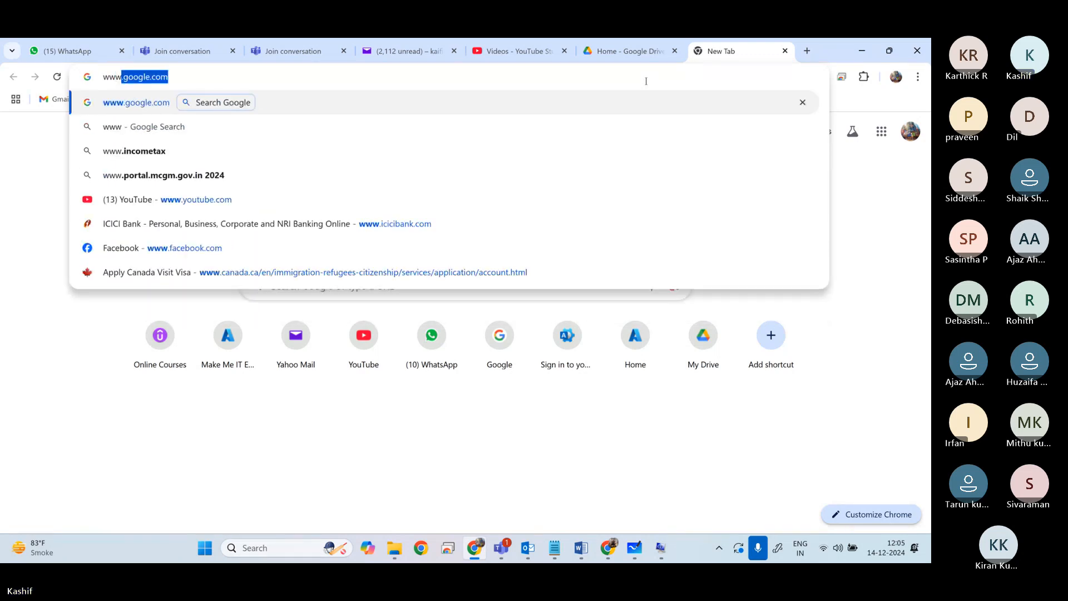
pyautogui.press('Return')
# Step: Search Google for "download oracle virtualbox"
pyautogui.click(479, 257)
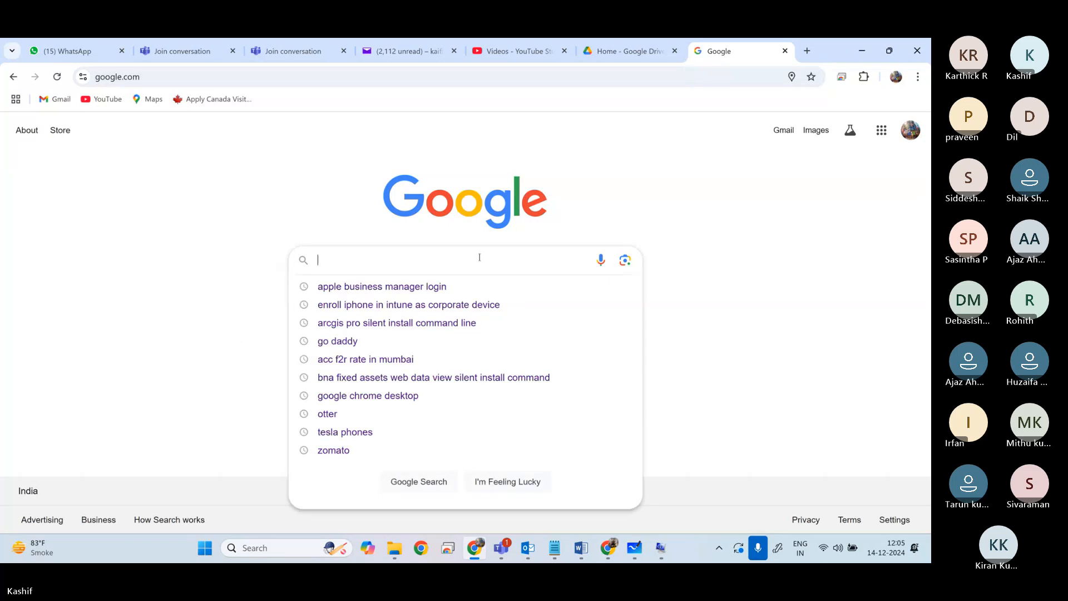
pyautogui.click(718, 278)
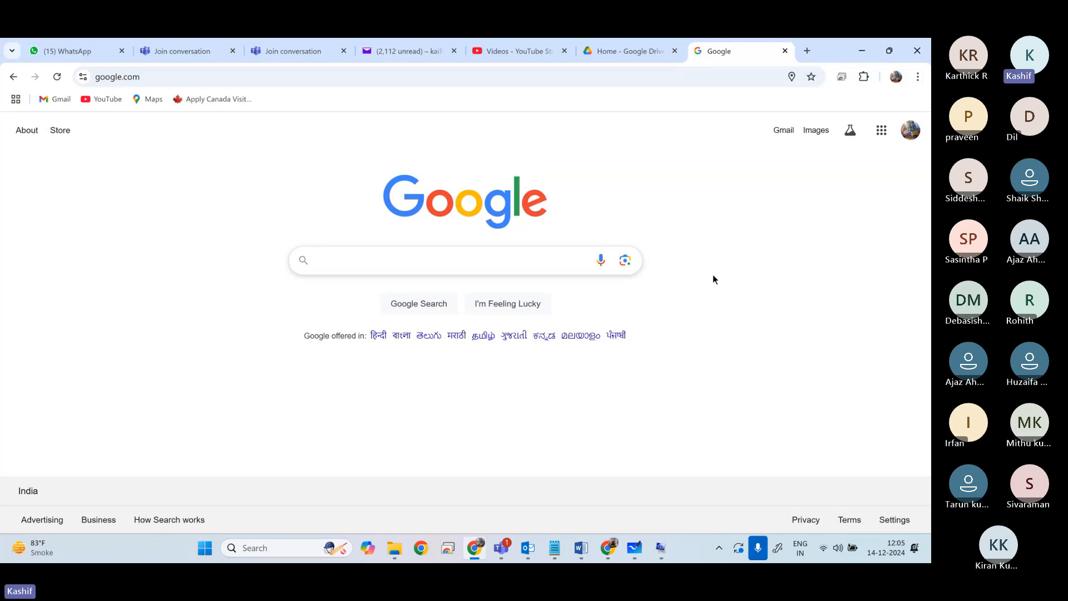
pyautogui.click(511, 254)
pyautogui.write('do')
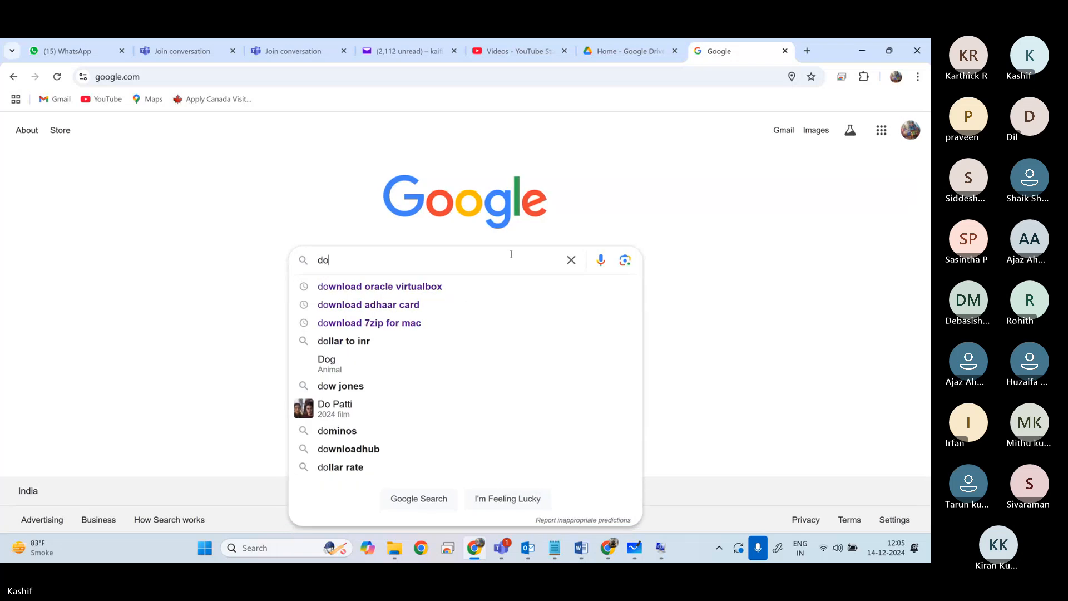
pyautogui.write('wnload or')
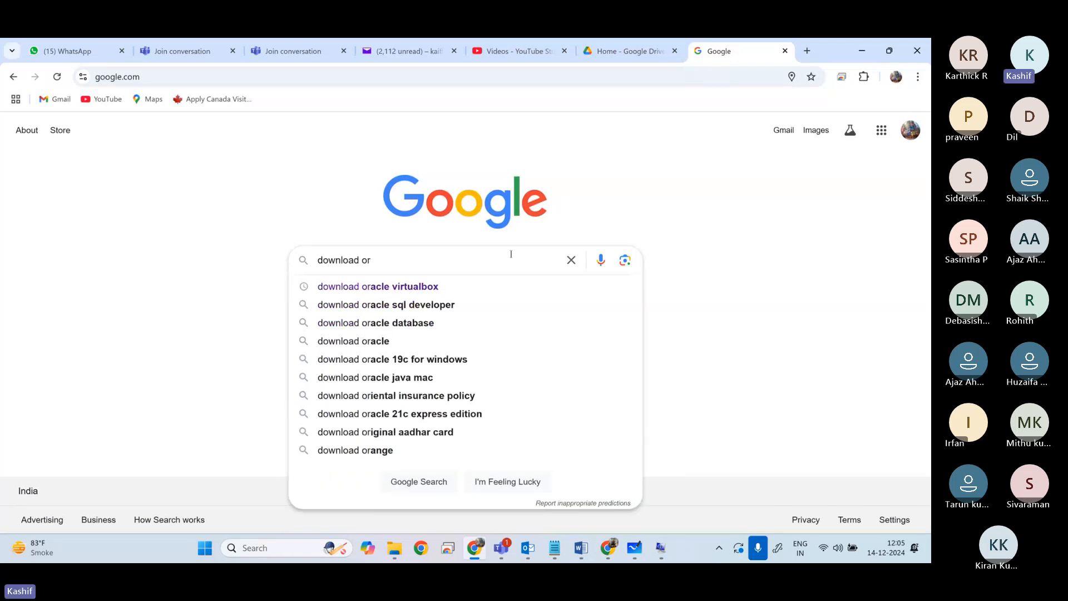
pyautogui.press('Down')
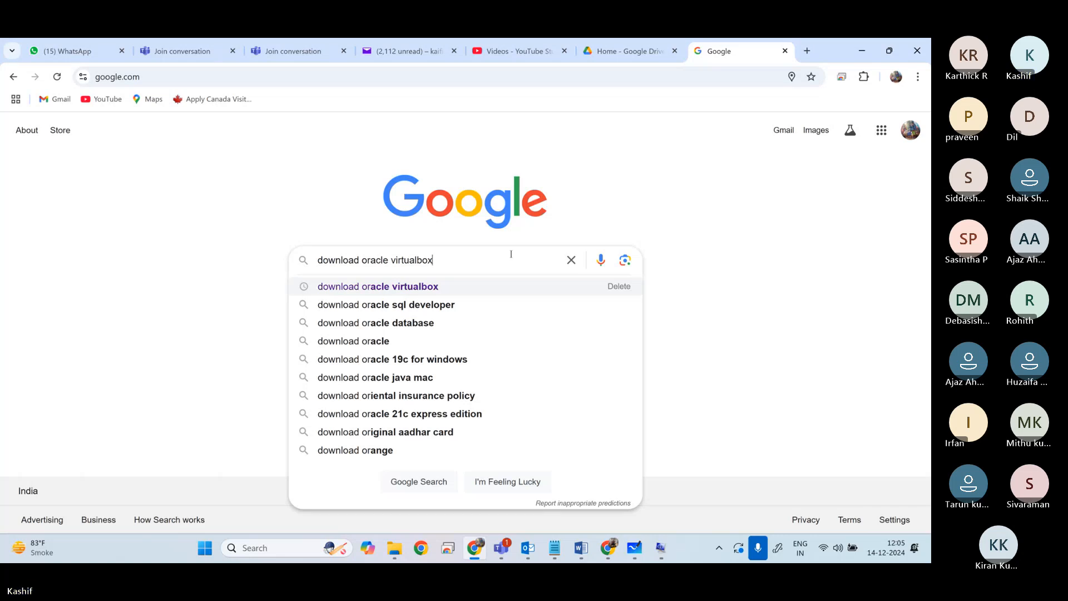
pyautogui.press('Return')
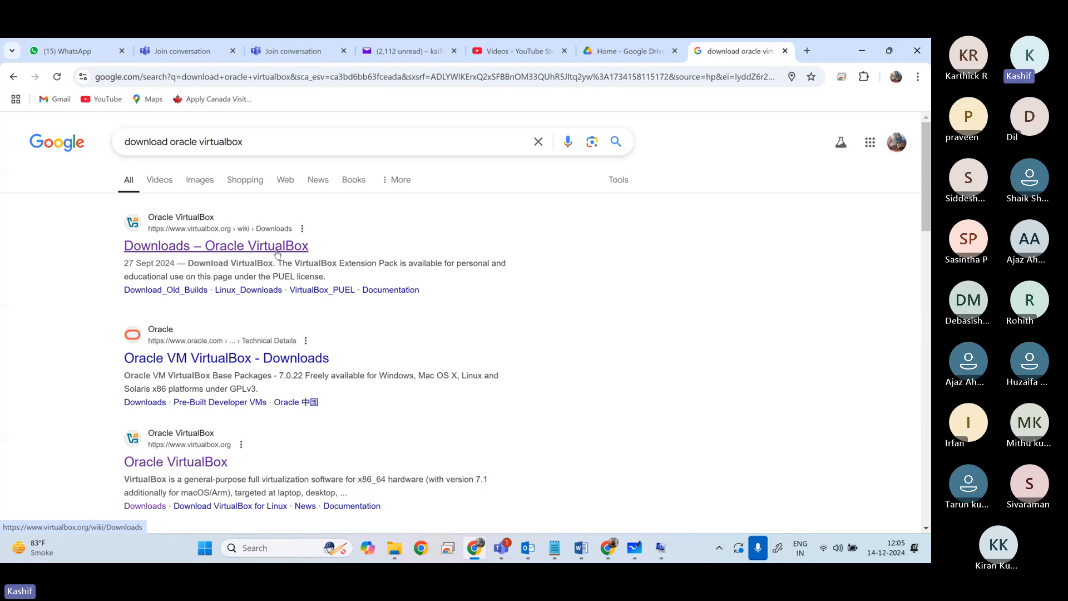
# Step: Open the Downloads – Oracle VirtualBox result and download the VirtualBox 7.1.4 platform package for Windows hosts
pyautogui.click(253, 255)
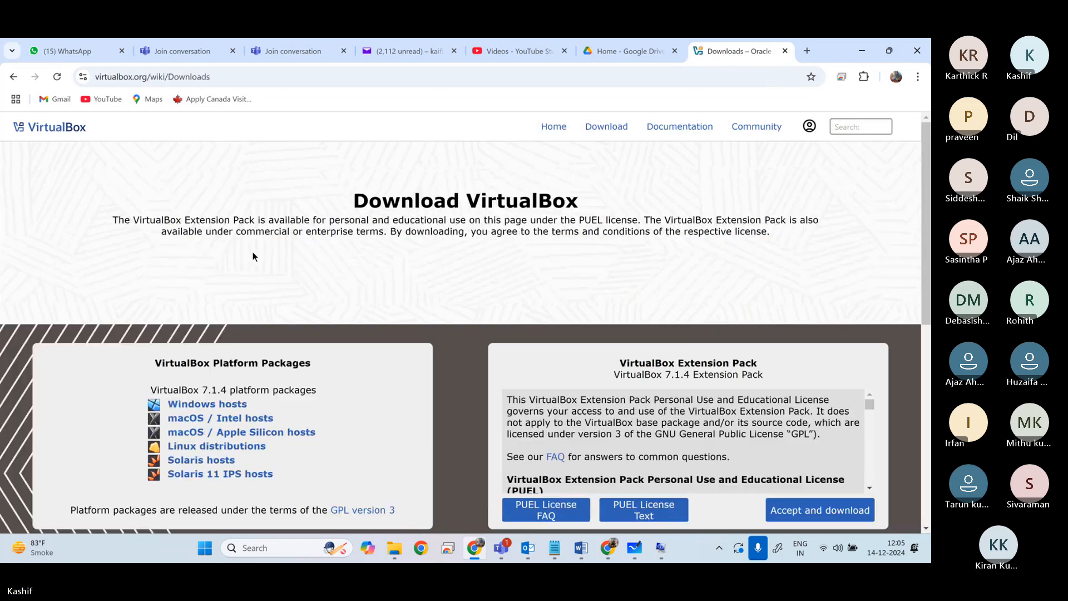
pyautogui.scroll(-1, 321, 248)
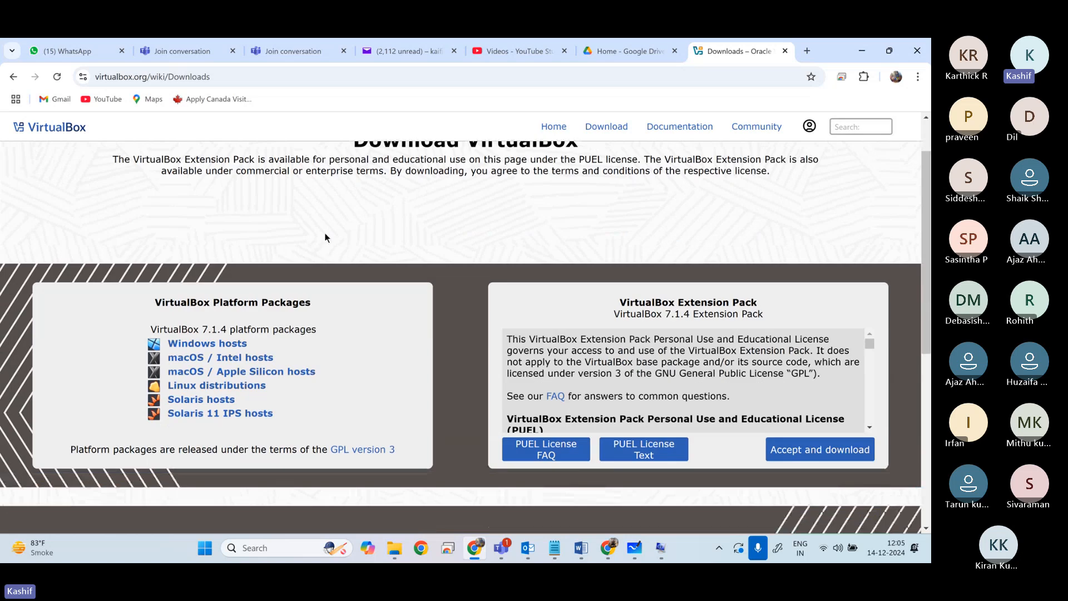
pyautogui.scroll(-1, 321, 254)
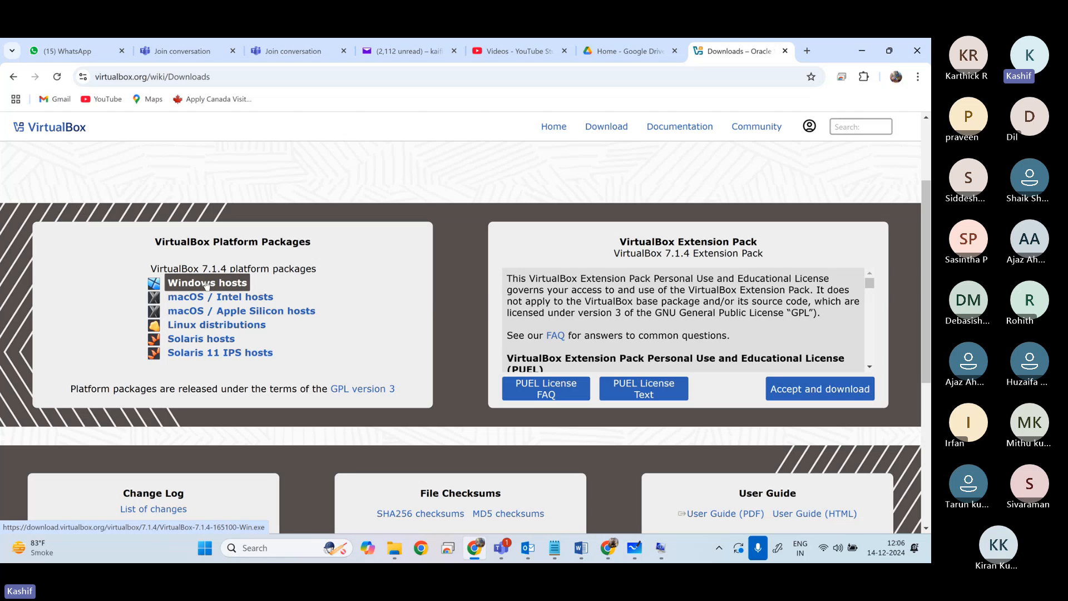
pyautogui.click(243, 288)
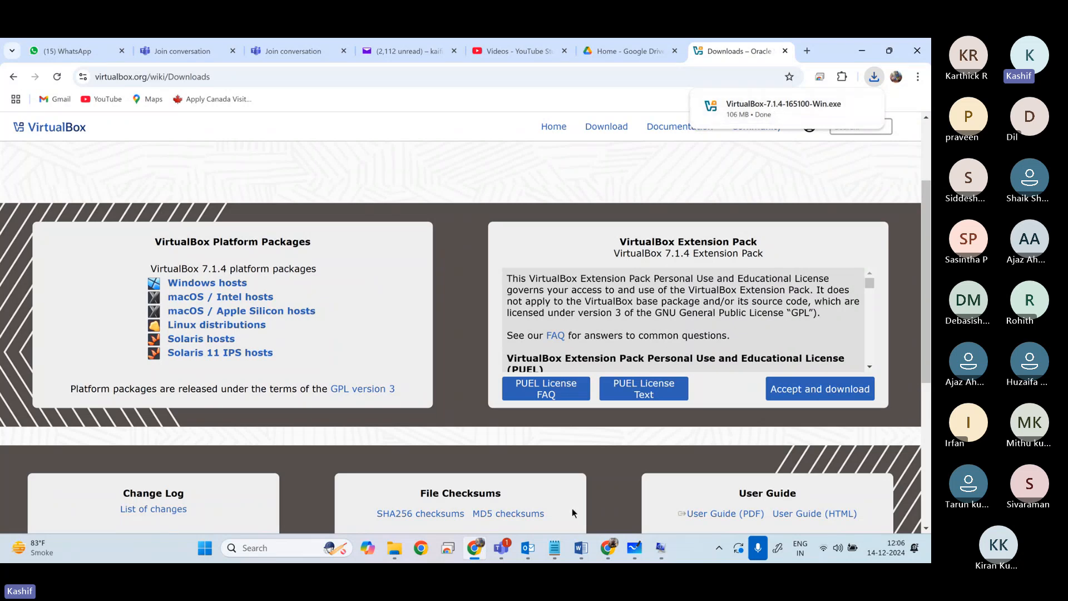
# Step: Return to the 14th Dec Topics note and add the topic "7. Download windows 10 iso image file"
pyautogui.moveTo(554, 548)
pyautogui.click(513, 483)
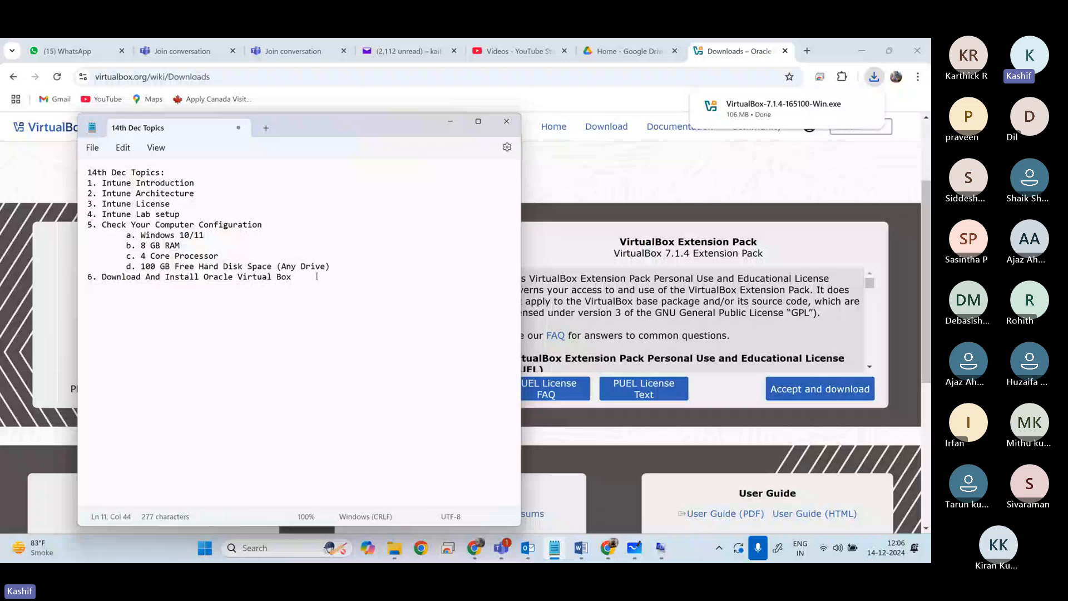
pyautogui.press('Return')
pyautogui.write('7. Download windows 10')
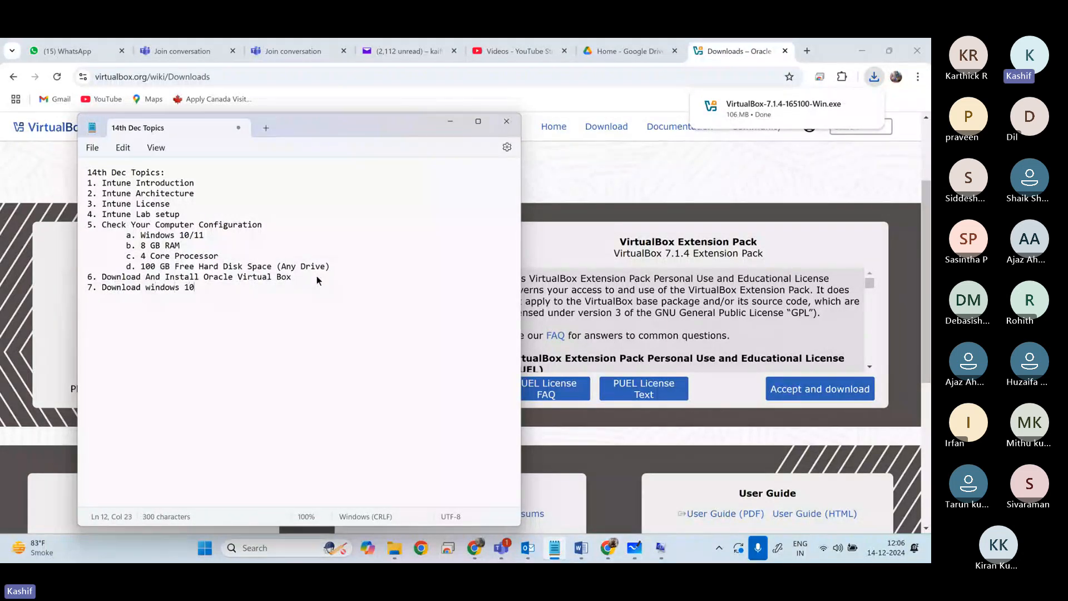
pyautogui.write(' iso image file')
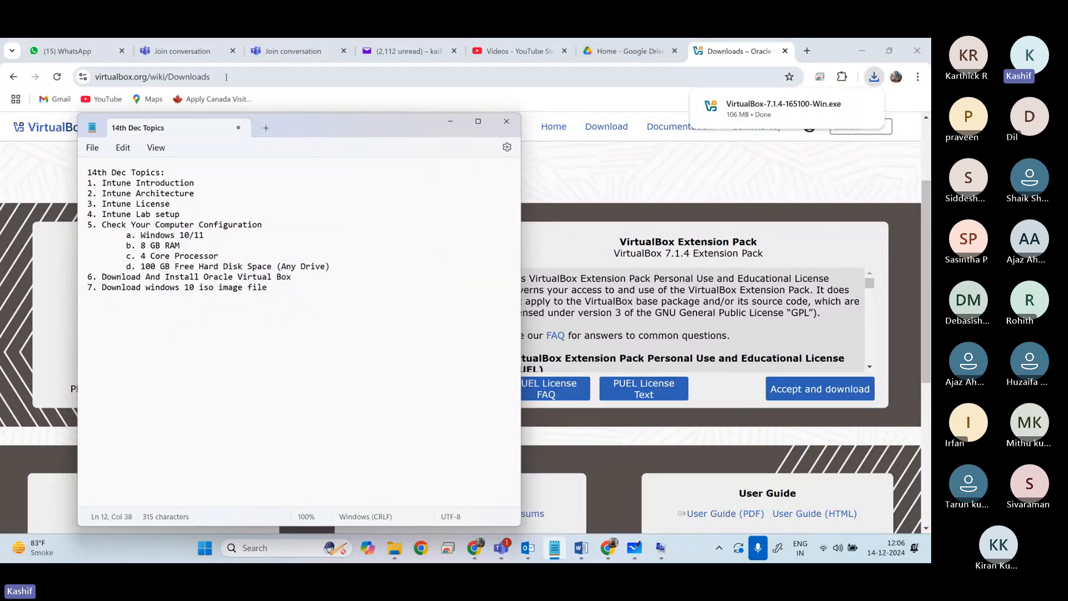
# Step: Append the VirtualBox downloads page address, copied from Chrome, in parentheses to topic 6 and widen the note window to about 700 pixels
pyautogui.click(227, 77)
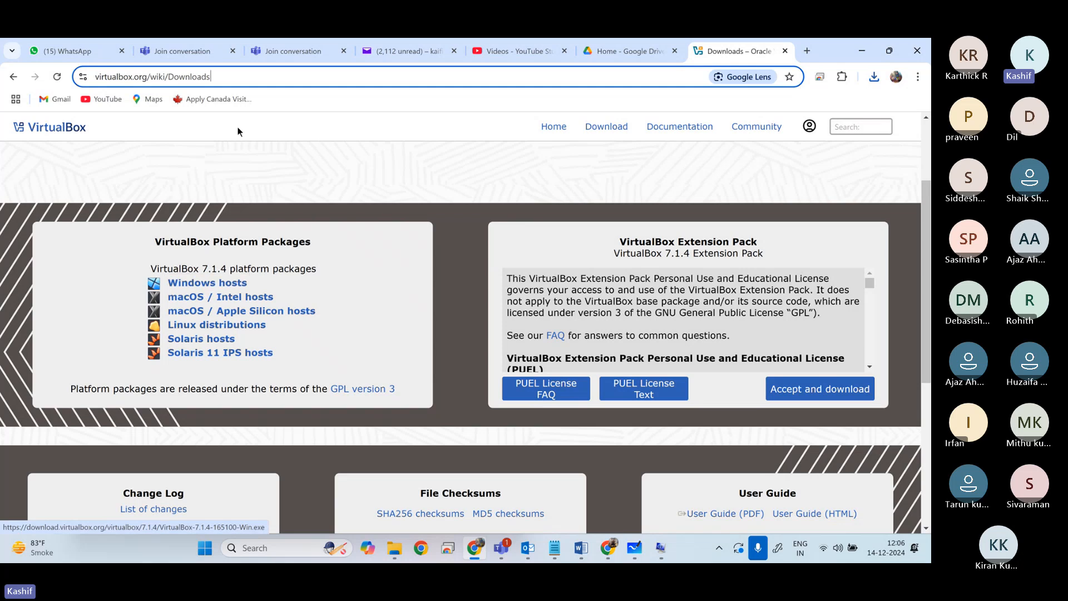
pyautogui.hotkey('ctrl', 'a')
pyautogui.hotkey('ctrl', 'c')
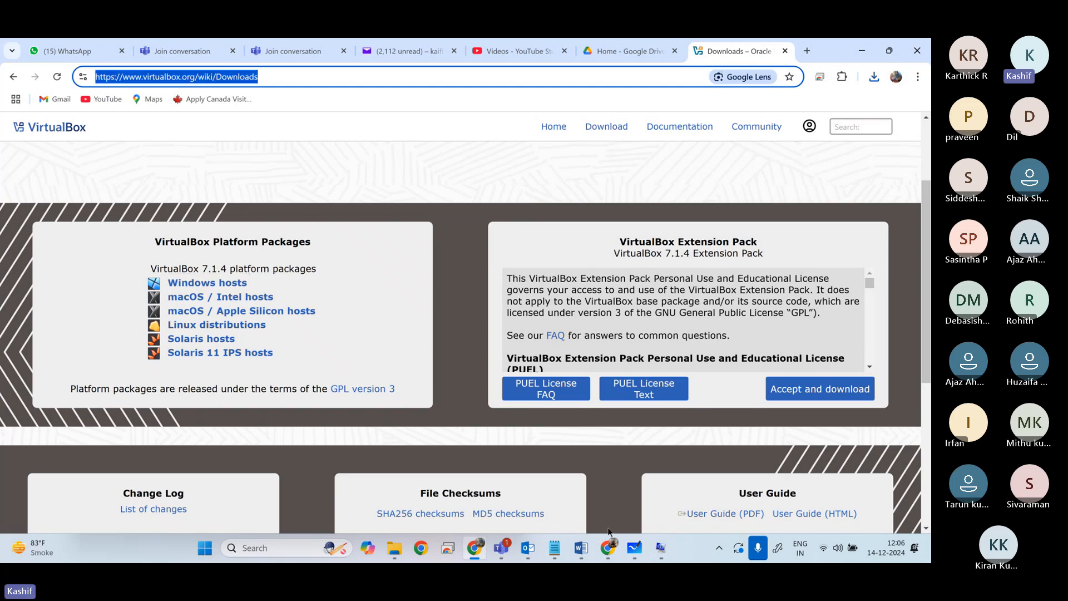
pyautogui.click(551, 554)
pyautogui.write('(')
pyautogui.hotkey('ctrl', 'v')
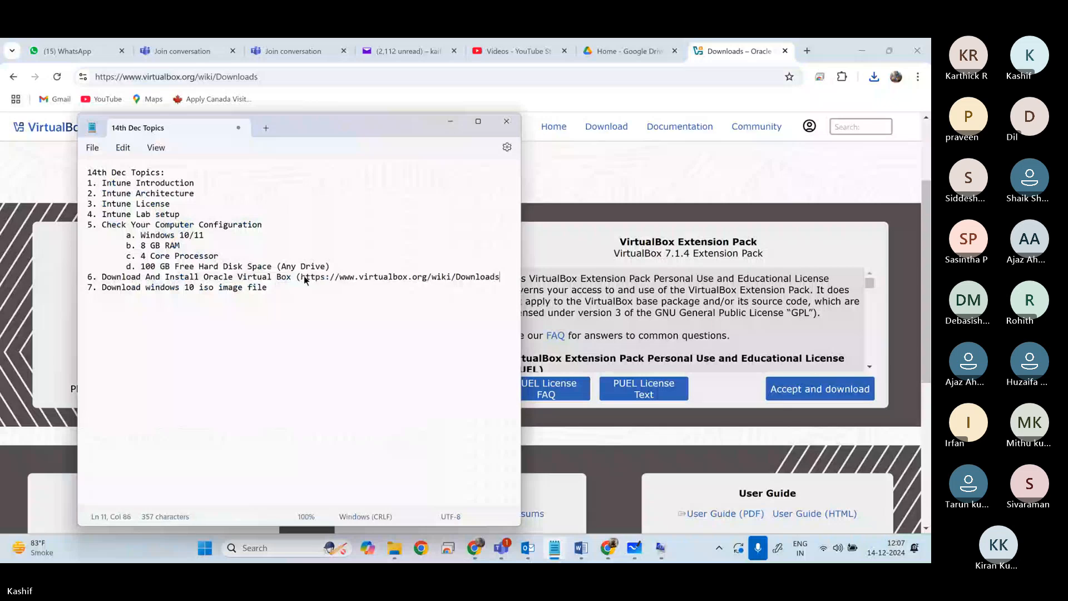
pyautogui.write(')')
pyautogui.moveTo(522, 288); pyautogui.dragTo(805, 287)
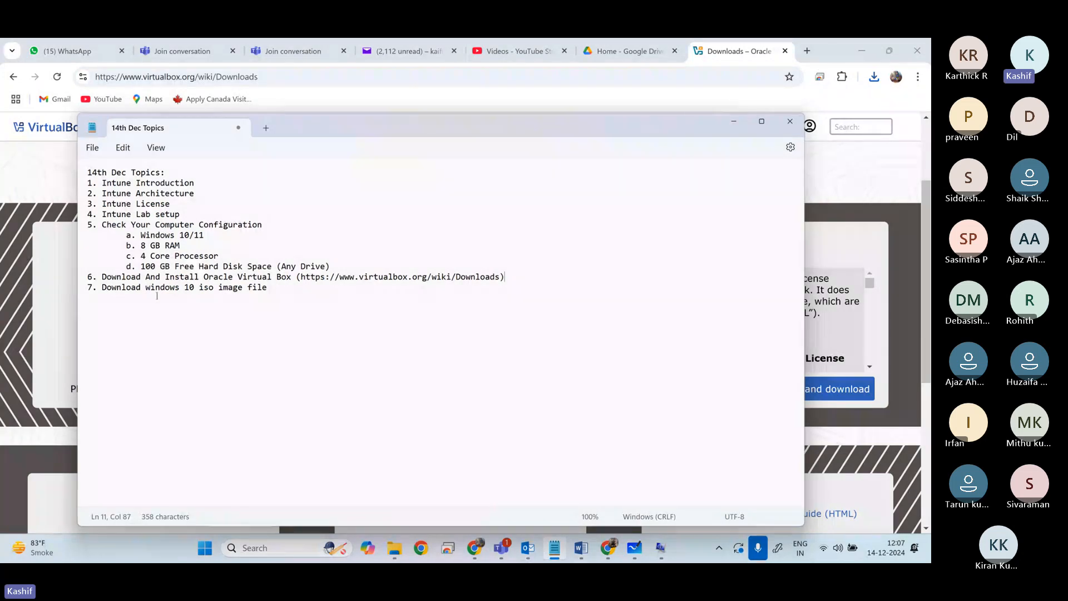
pyautogui.moveTo(146, 287); pyautogui.dragTo(243, 287)
pyautogui.click(294, 294)
pyautogui.click(733, 122)
pyautogui.click(432, 81)
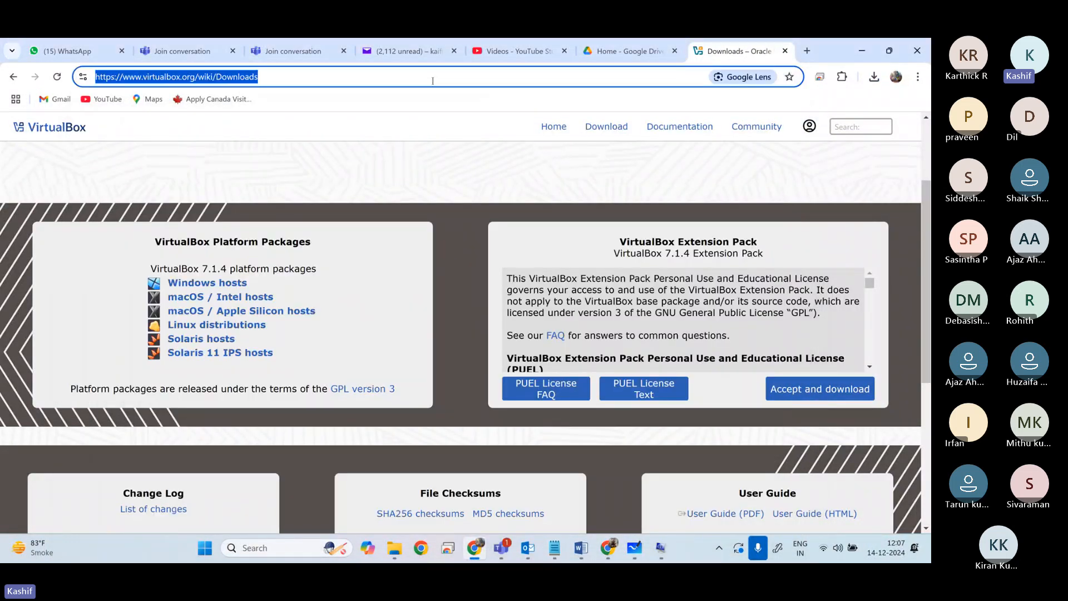
pyautogui.write('www.google.com')
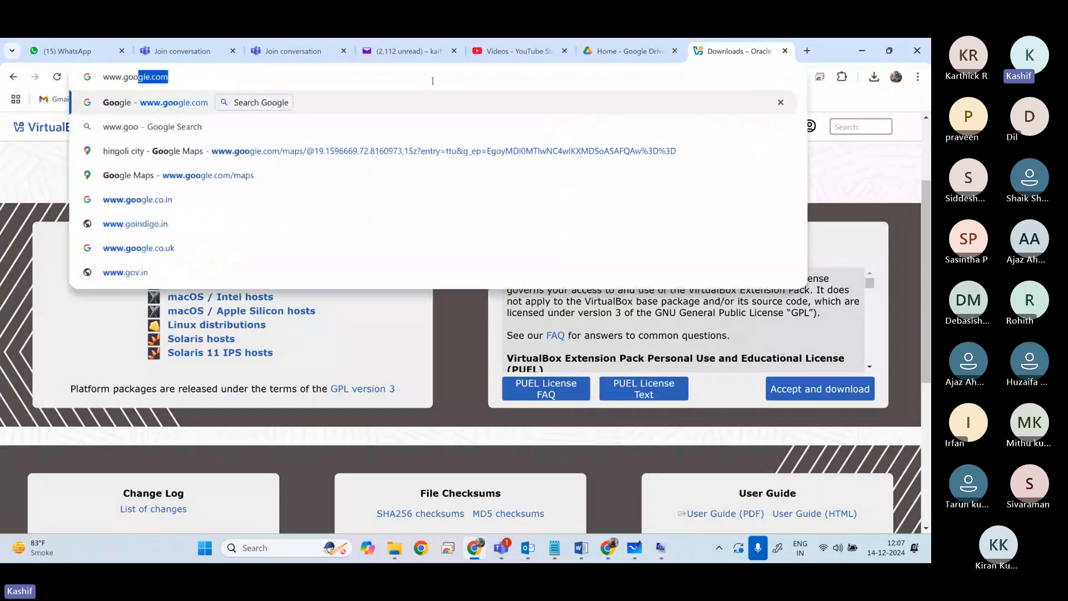
pyautogui.press('Return')
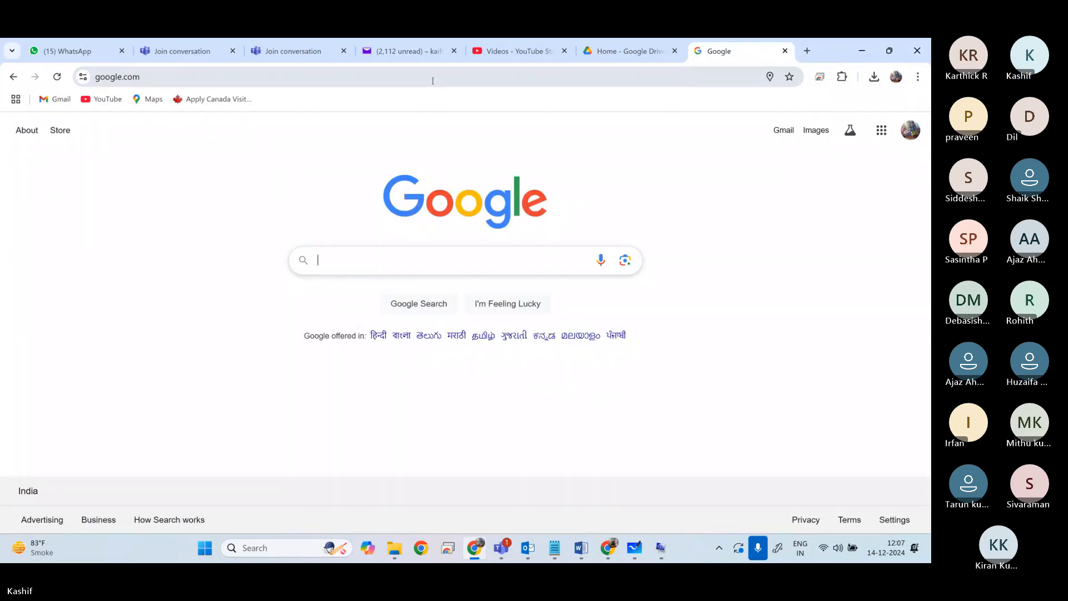
# Step: Search Google for "download windows 10 iso image file"
pyautogui.click(417, 266)
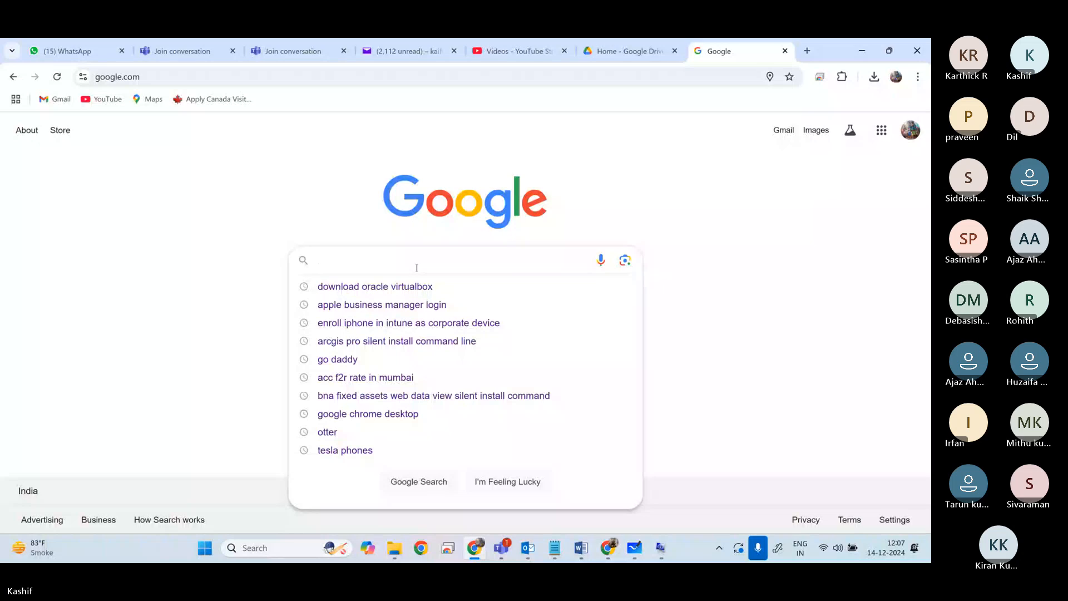
pyautogui.write('download')
pyautogui.write(' windo')
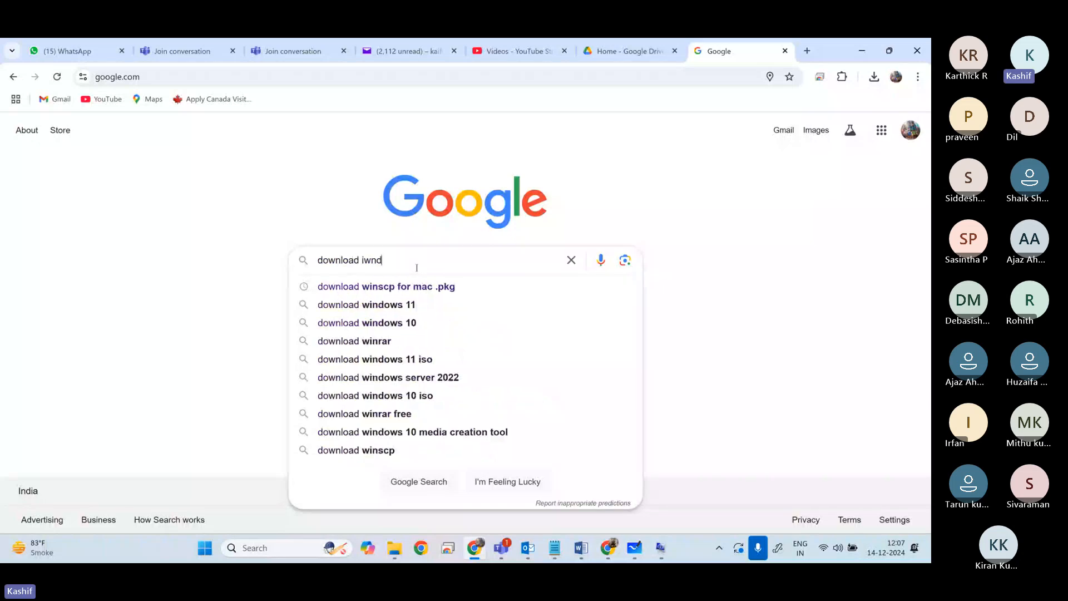
pyautogui.write('ws ')
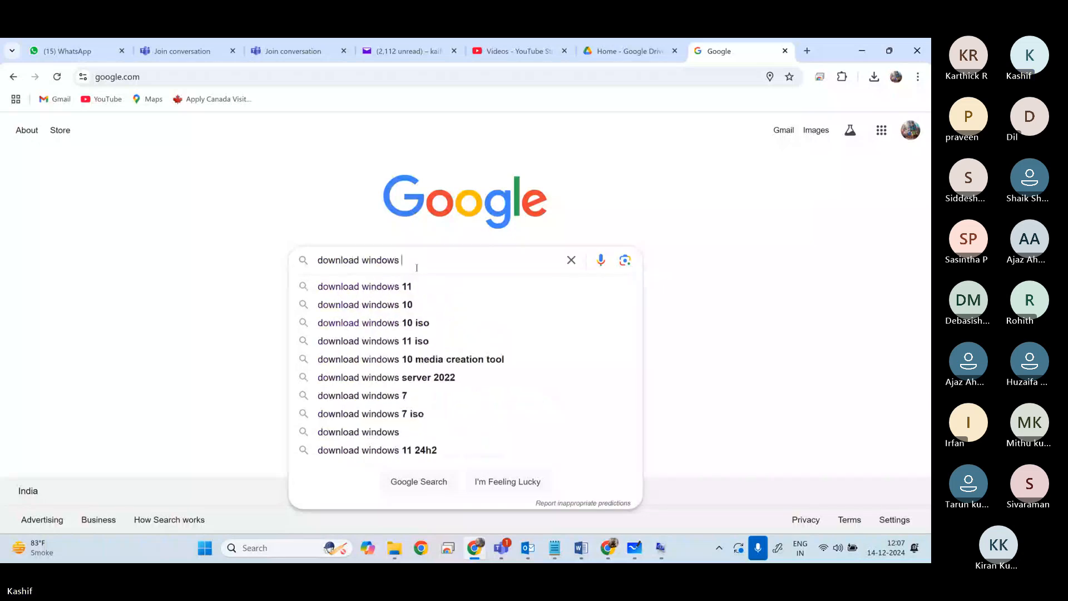
pyautogui.write('10 iso ima')
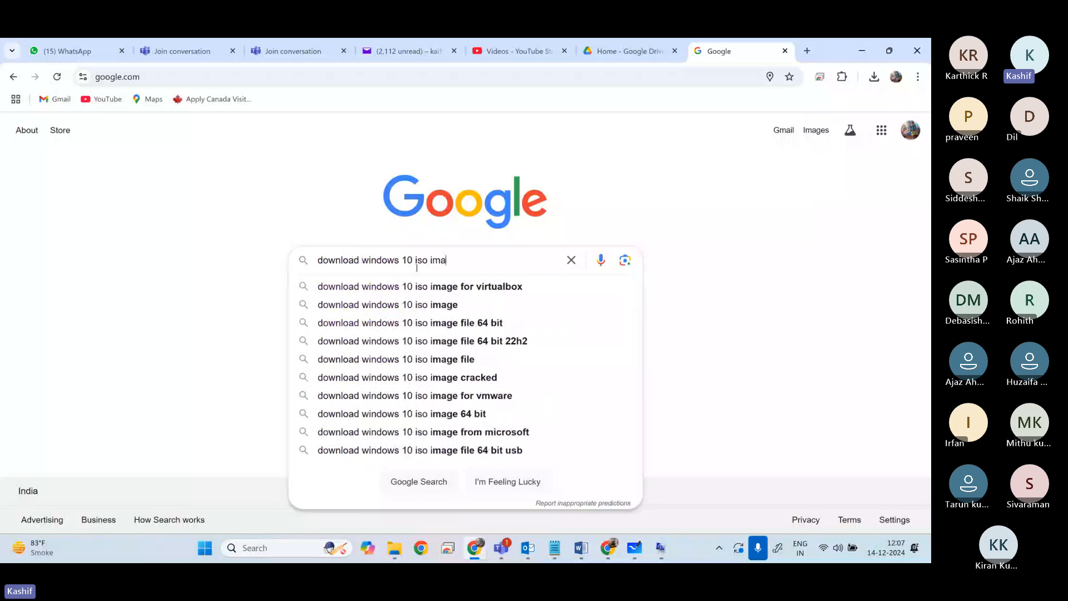
pyautogui.write('ge file')
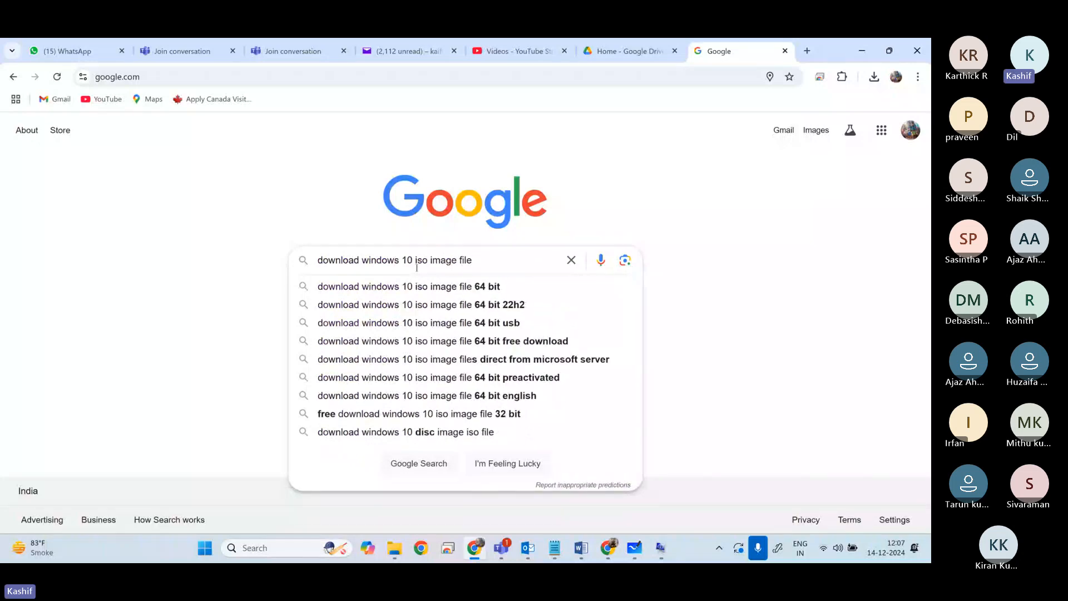
pyautogui.press('Return')
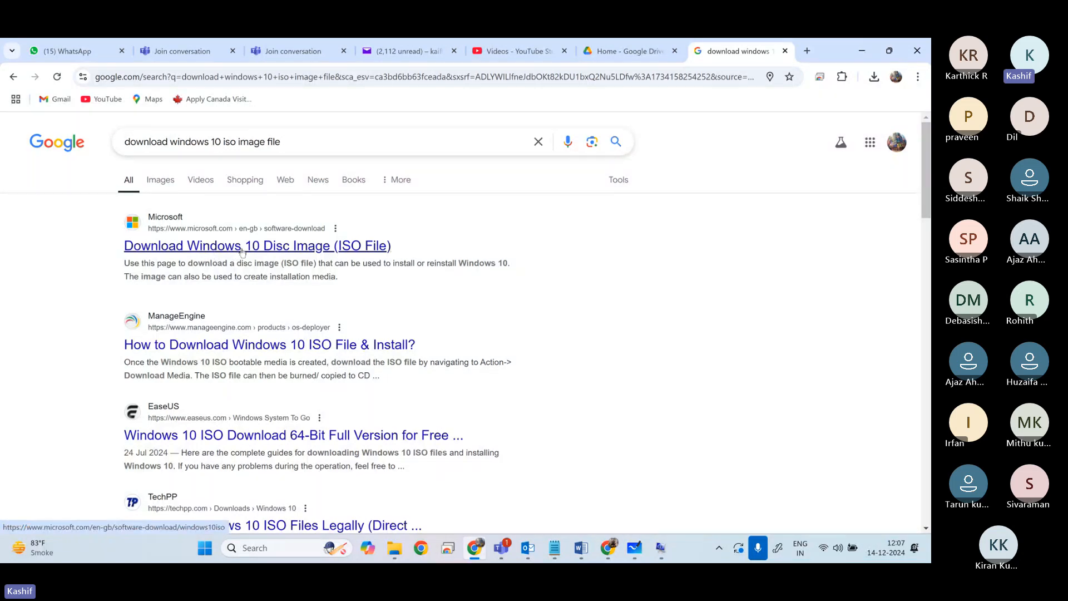
# Step: Open Microsoft's Windows 10 Disc Image result, decline the Copilot app offer and point out the "Create Windows 10 installation media" section
pyautogui.click(367, 252)
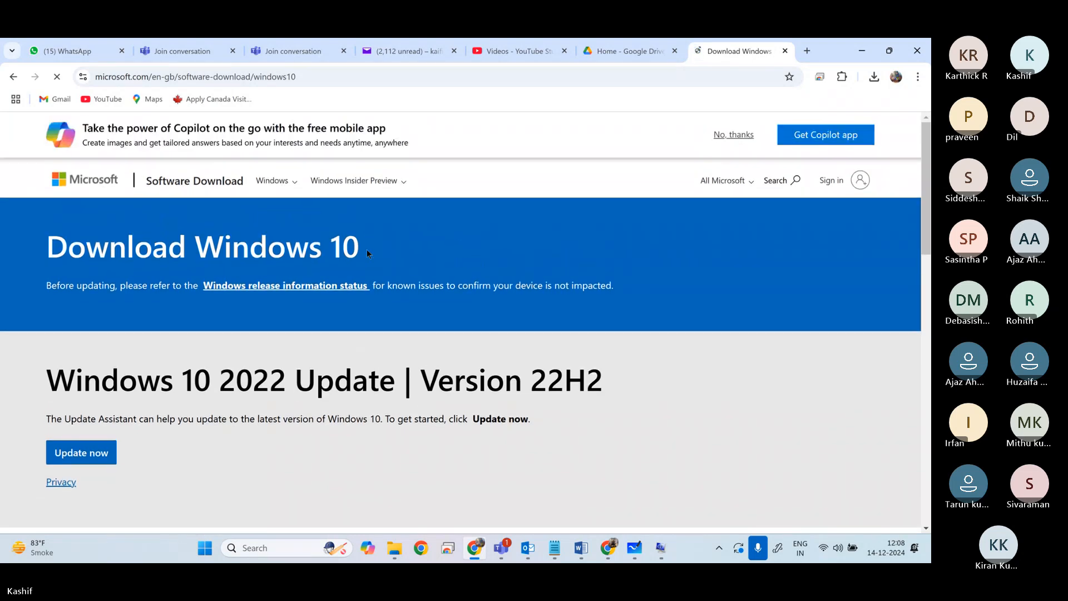
pyautogui.click(733, 135)
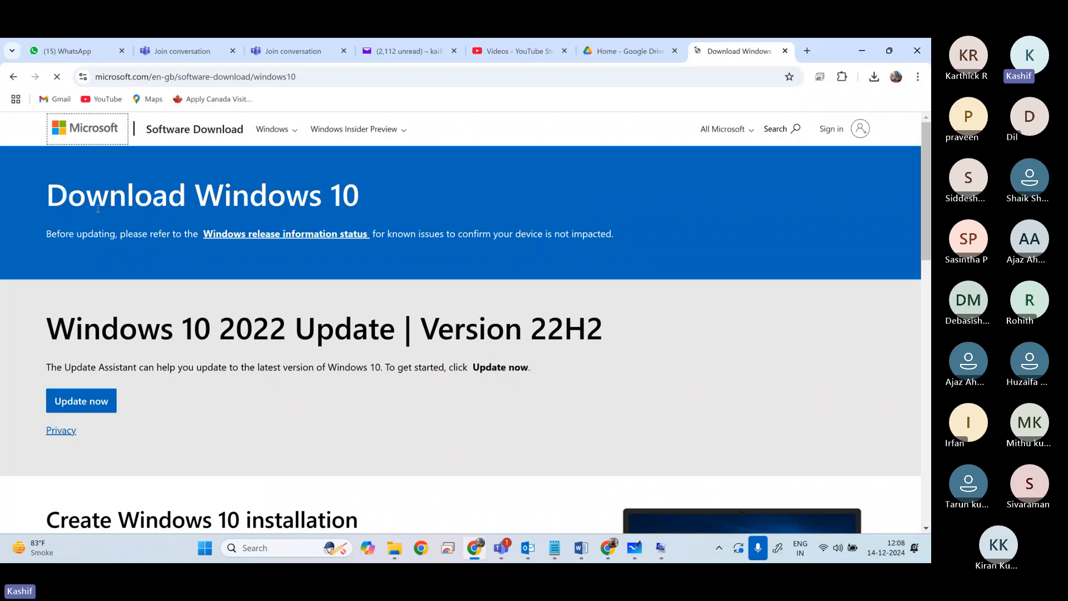
pyautogui.scroll(-1, 100, 217)
pyautogui.scroll(-3, 100, 217)
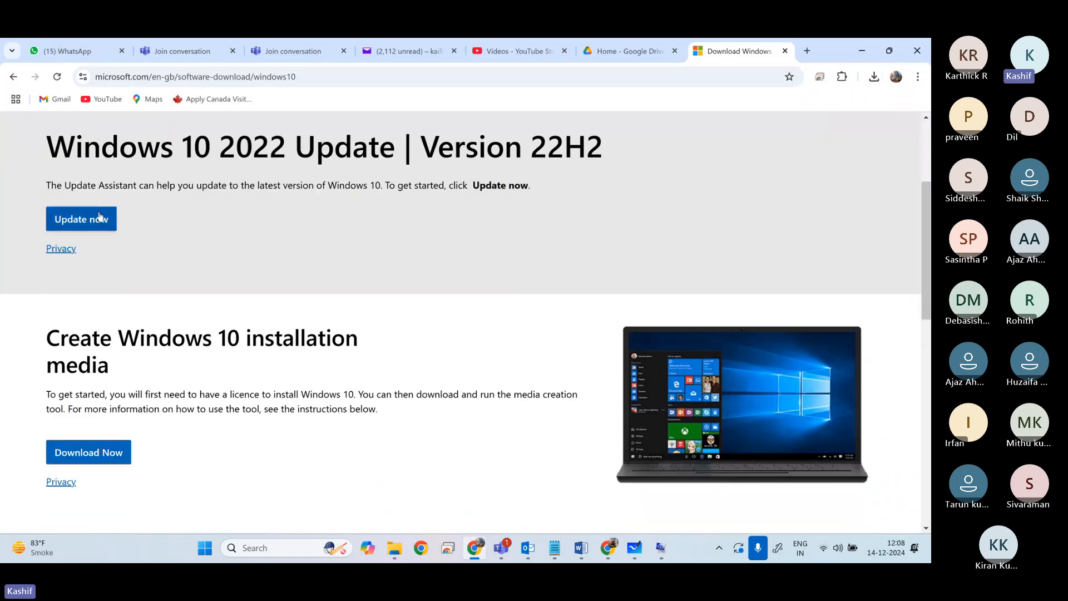
pyautogui.scroll(-1, 101, 218)
pyautogui.moveTo(40, 281); pyautogui.dragTo(270, 302)
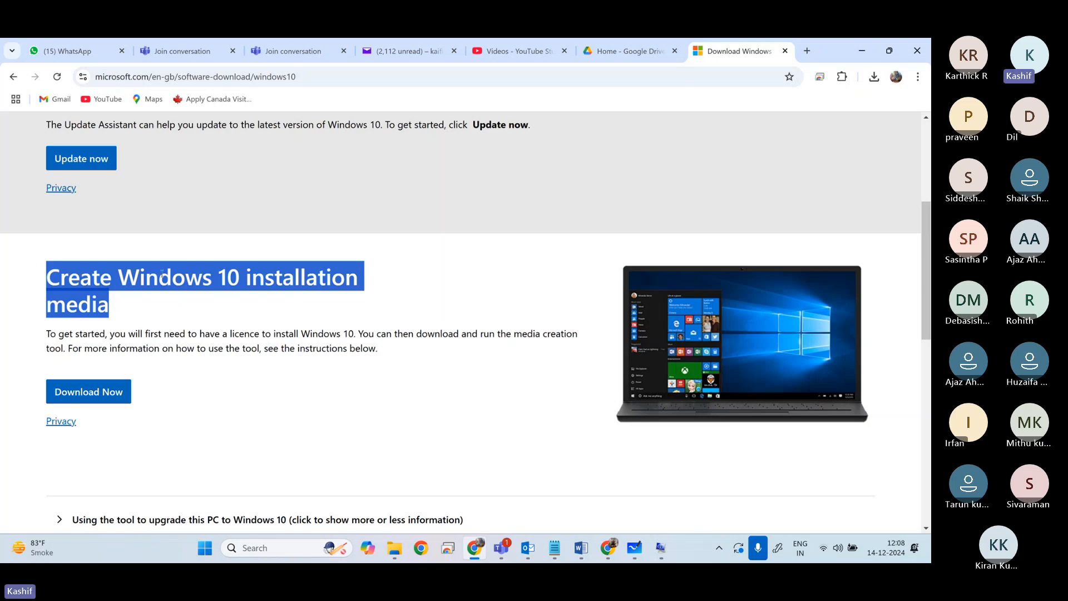
pyautogui.click(33, 277)
pyautogui.moveTo(47, 274); pyautogui.dragTo(162, 315)
pyautogui.click(161, 315)
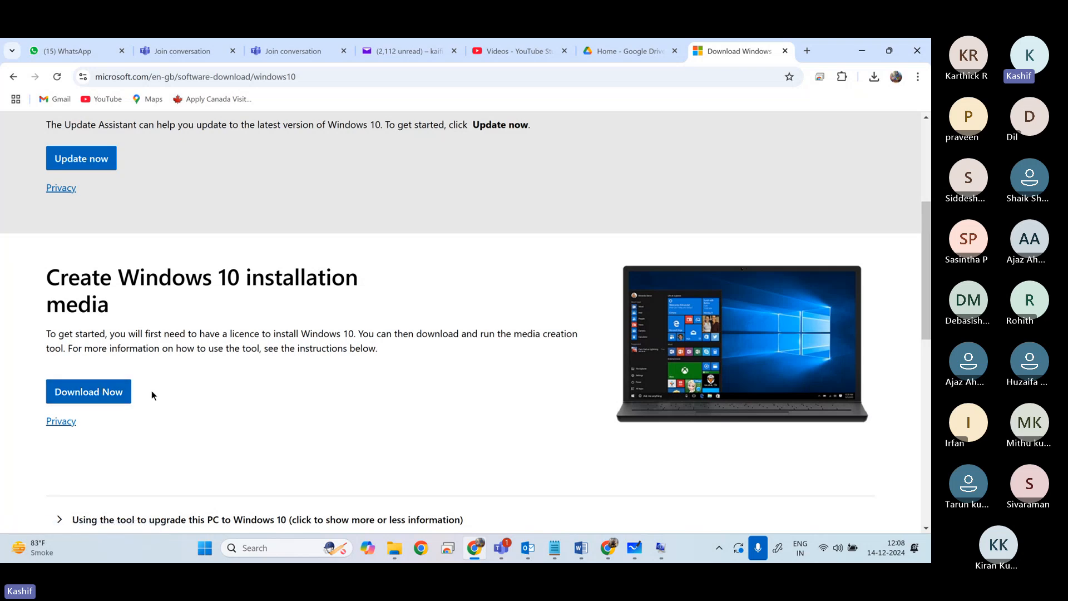
# Step: Append the Windows 10 download page address, copied from Chrome, in parentheses to topic 7 of the 14th Dec Topics note
pyautogui.click(330, 76)
pyautogui.hotkey('ctrl', 'c')
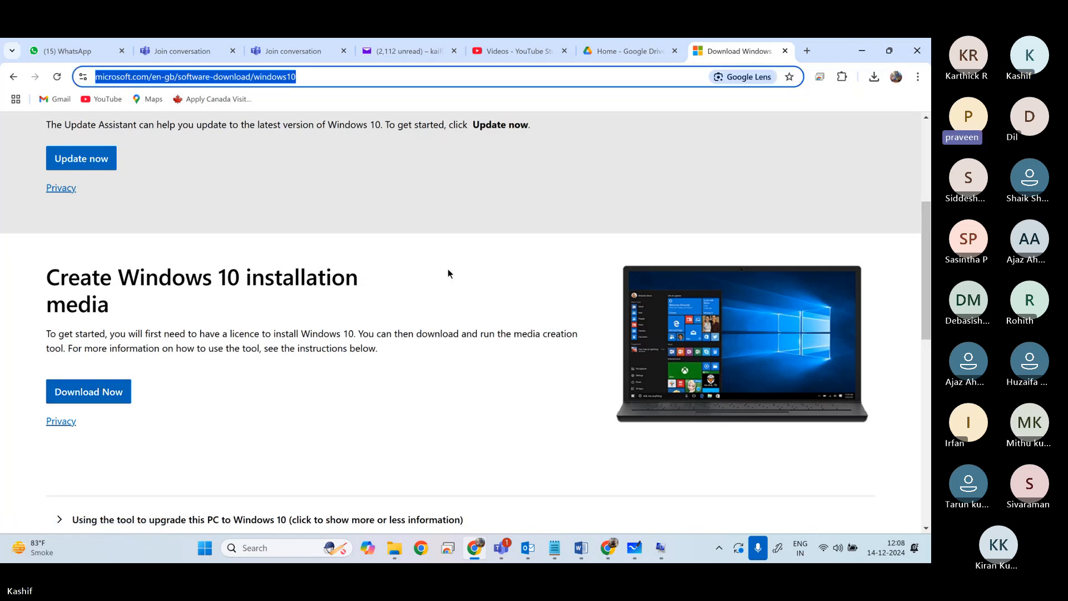
pyautogui.hotkey('alt', 'Tab')
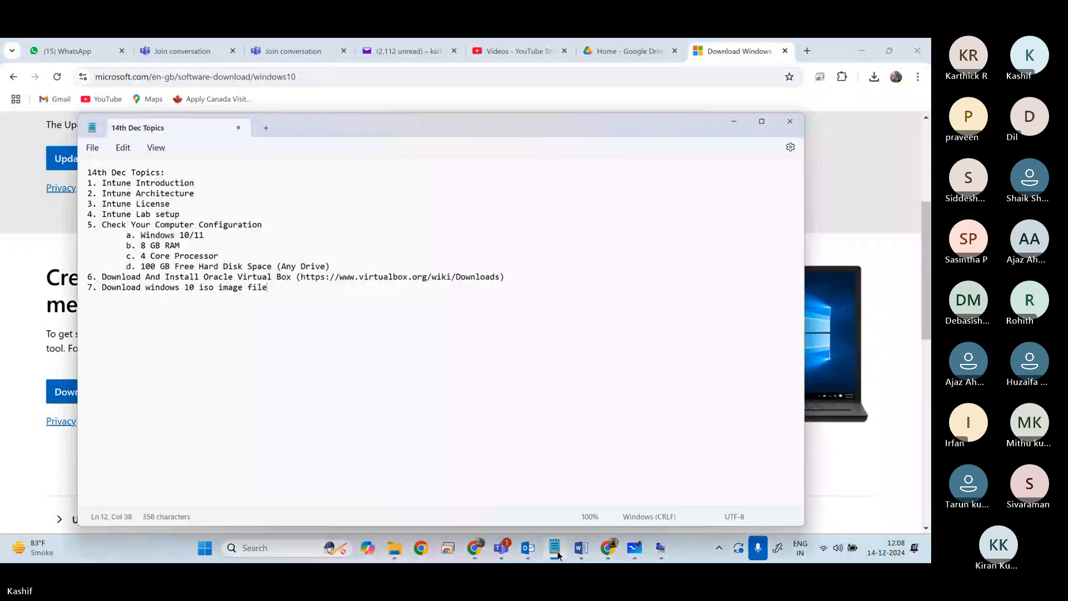
pyautogui.write('(')
pyautogui.hotkey('ctrl', 'v')
pyautogui.write(')')
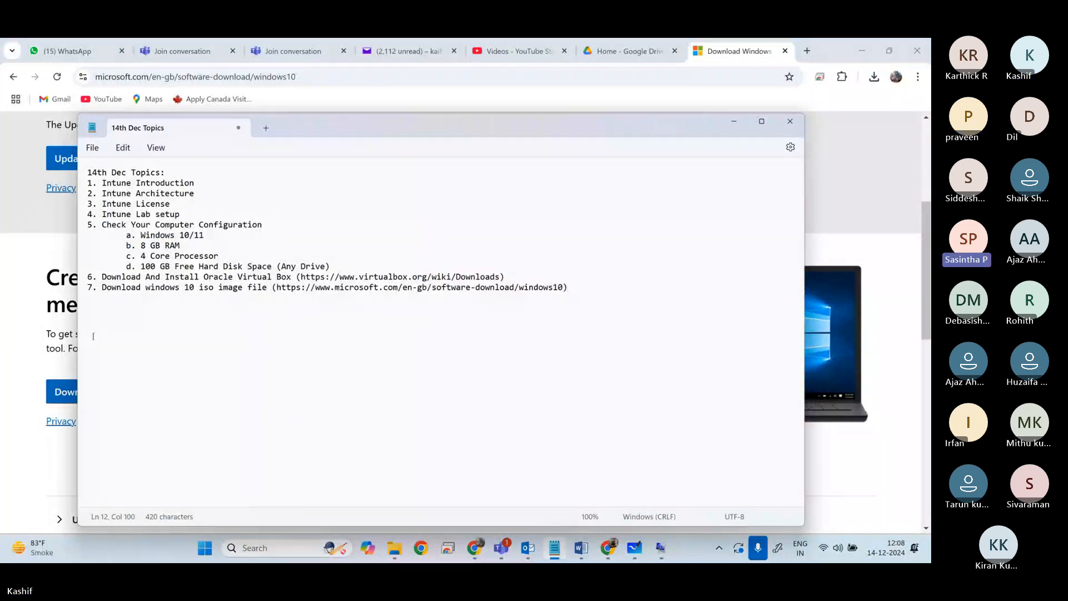
# Step: Copy topics 6 and 7 with their links from the note and send them in the Intune Training meeting chat in Teams
pyautogui.hotkey('alt', 'Tab')
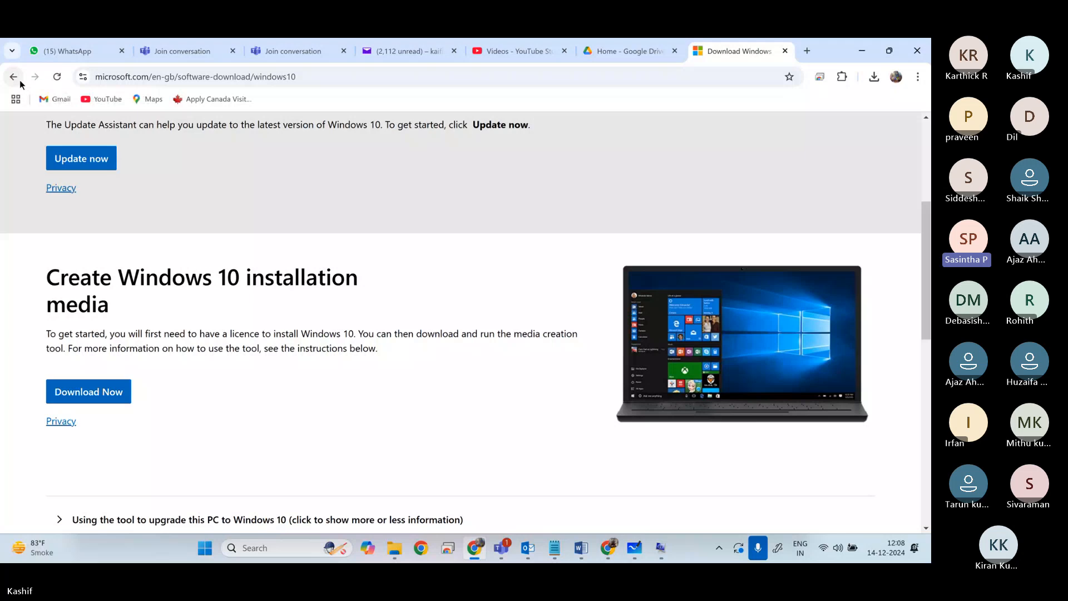
pyautogui.moveTo(554, 548)
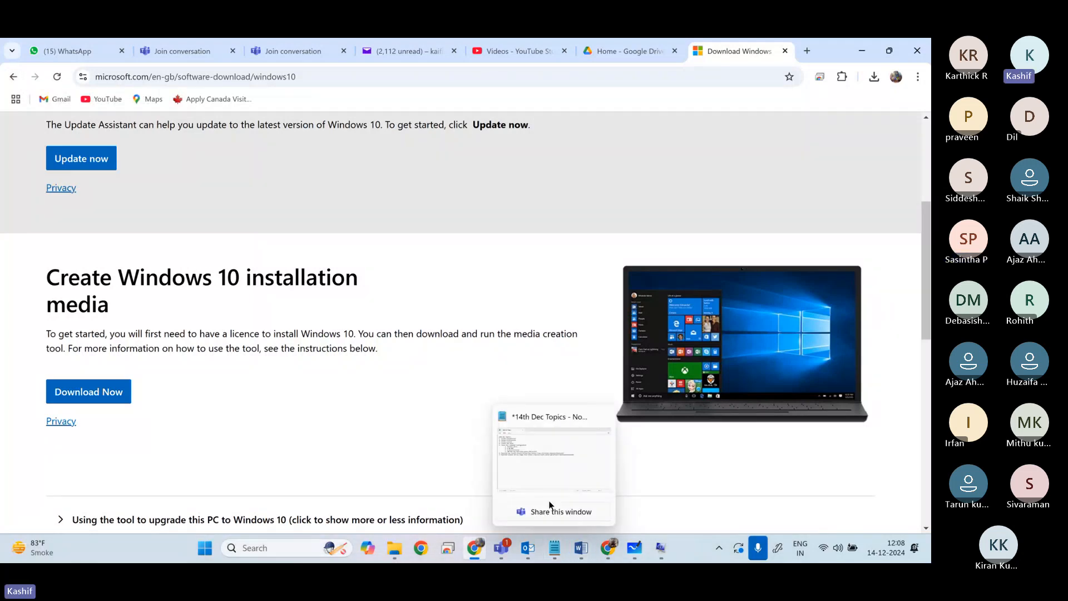
pyautogui.click(553, 461)
pyautogui.moveTo(614, 284); pyautogui.dragTo(84, 276)
pyautogui.hotkey('ctrl', 'c')
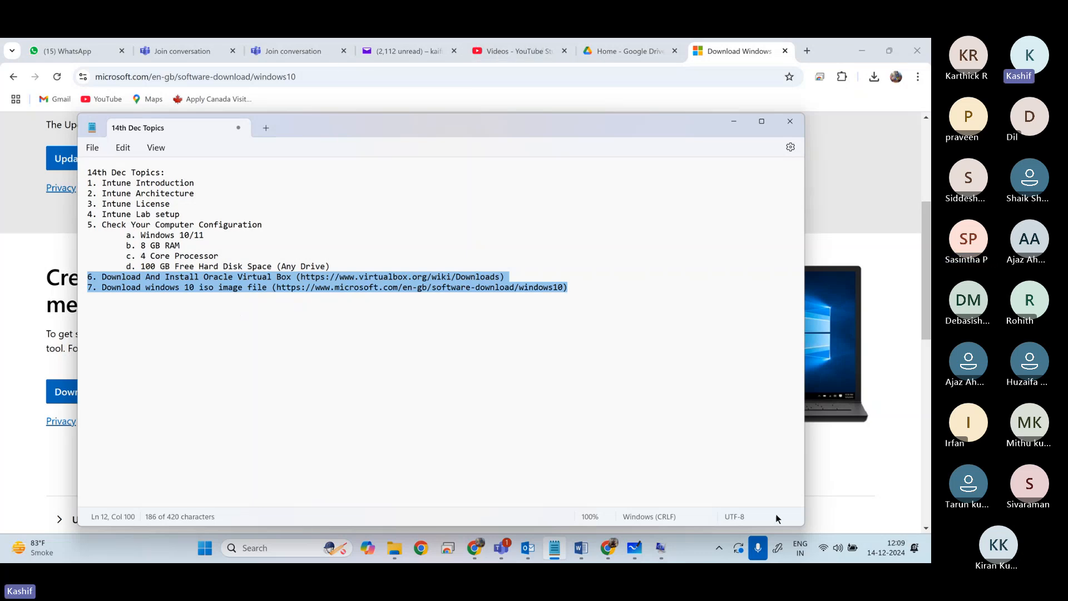
pyautogui.moveTo(659, 553)
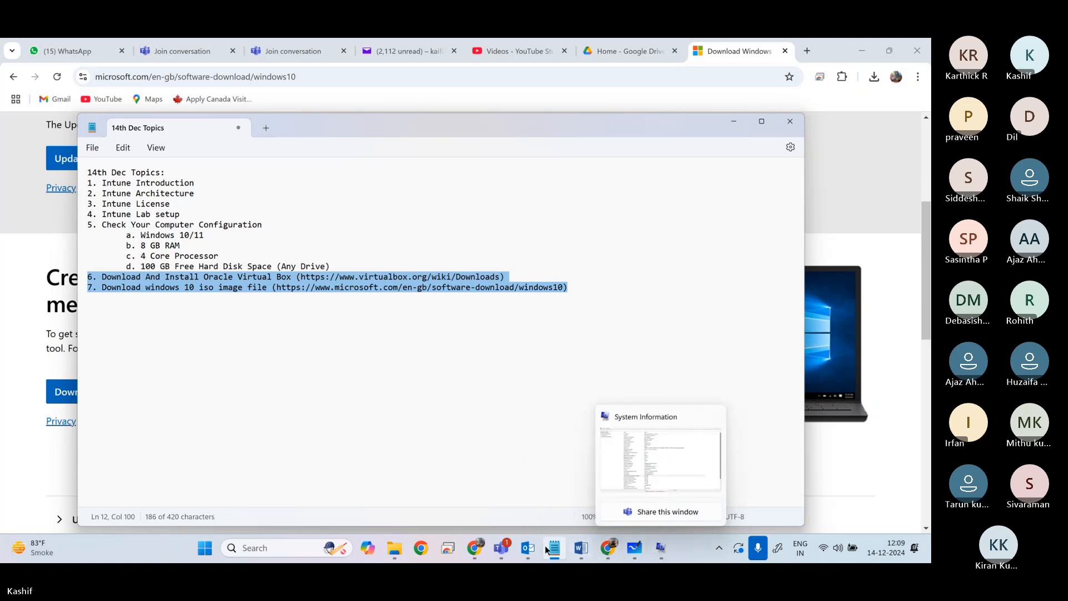
pyautogui.moveTo(501, 550)
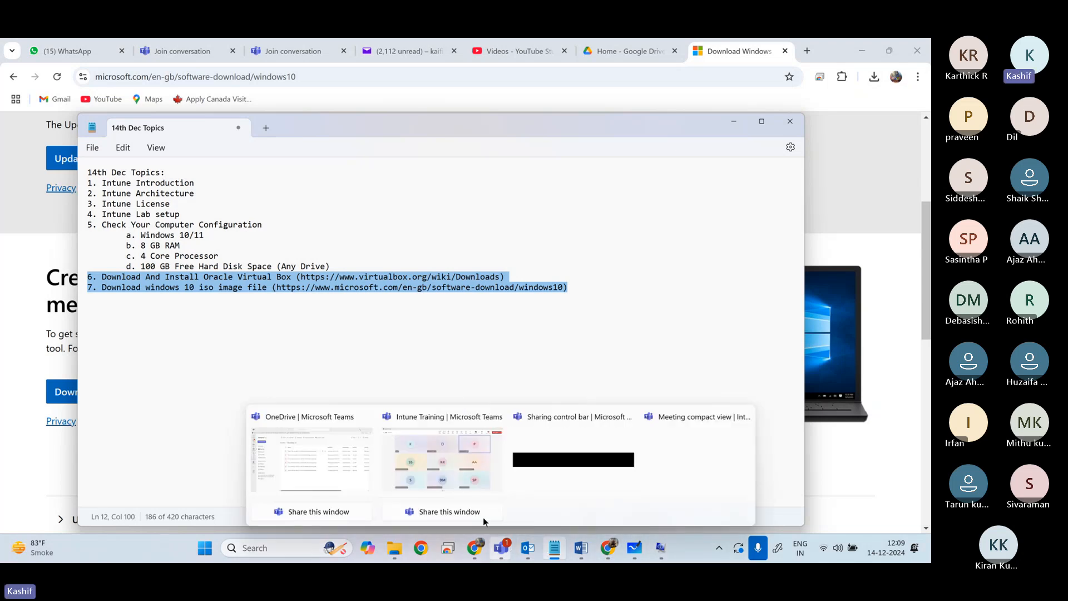
pyautogui.click(439, 452)
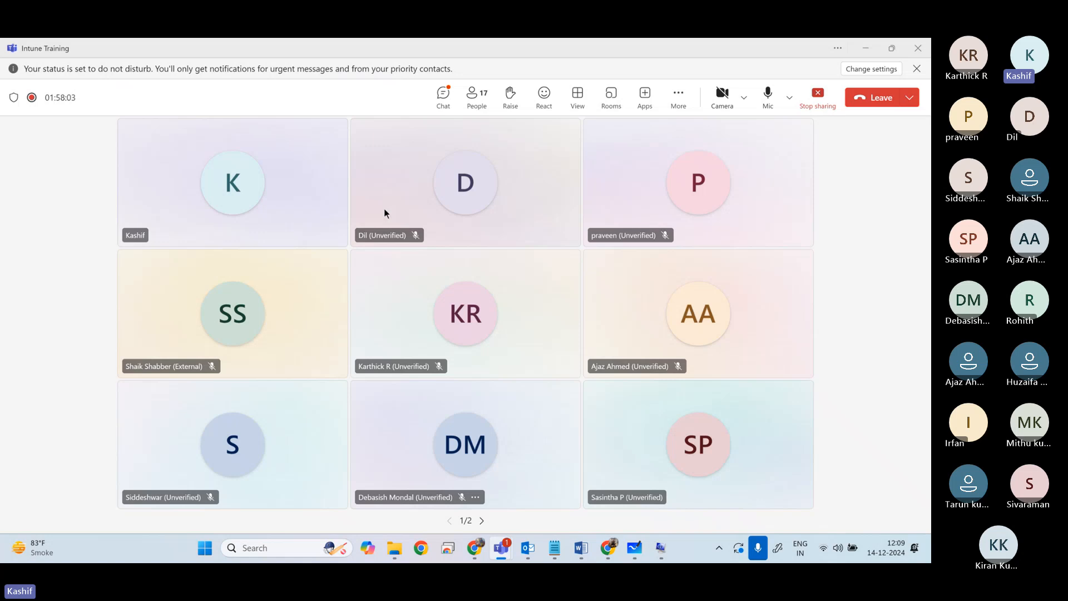
pyautogui.click(443, 95)
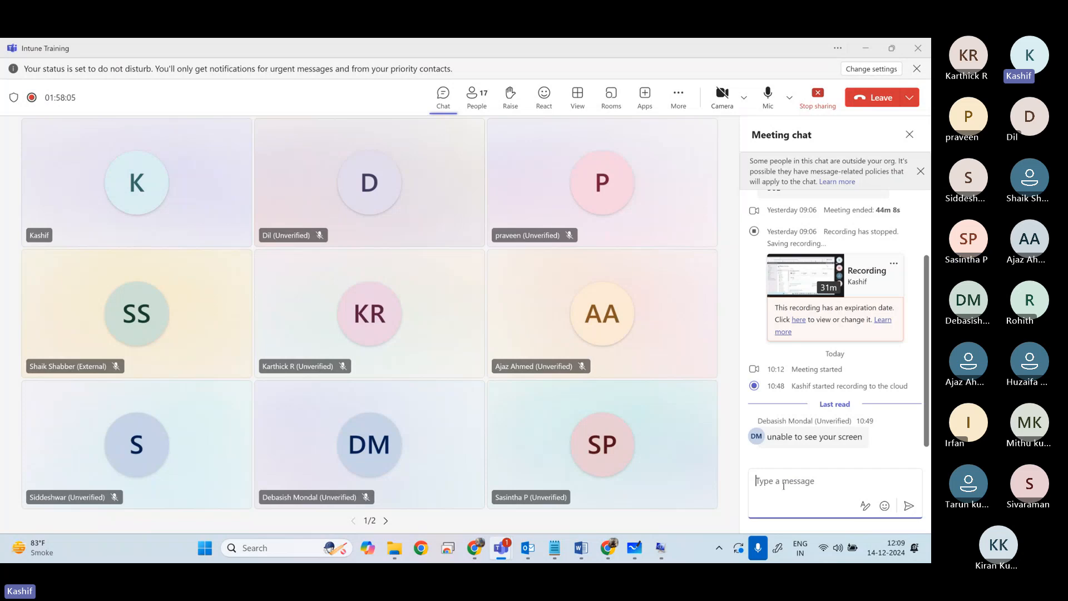
pyautogui.hotkey('ctrl', 'v')
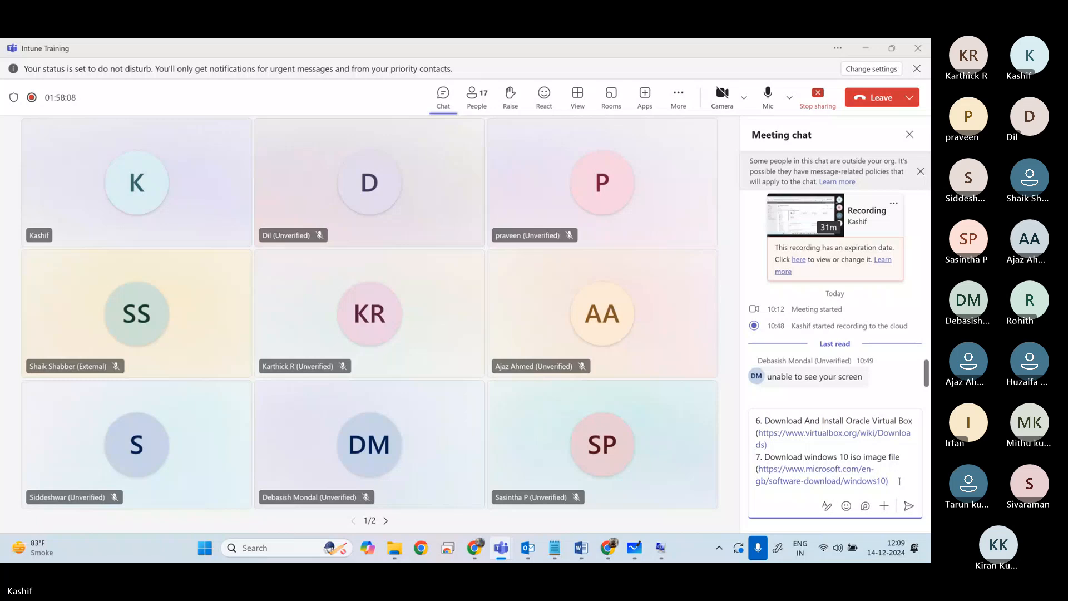
pyautogui.press('Return')
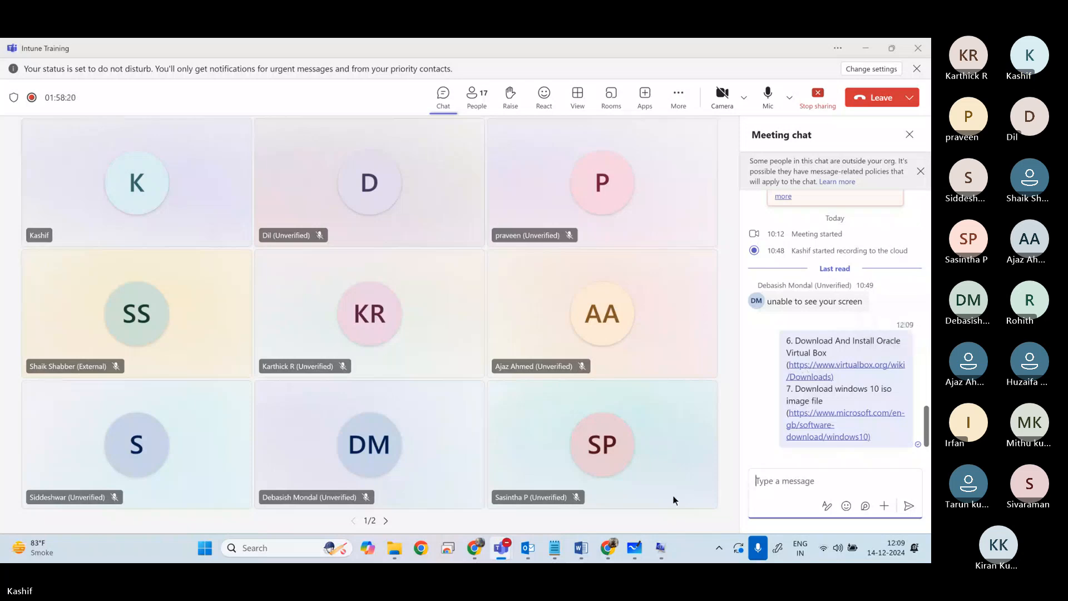
# Step: Return to the Windows 10 download page in Chrome, download the Windows 10 media creation tool and launch MediaCreationTool_22H2 (1).exe
pyautogui.moveTo(657, 557)
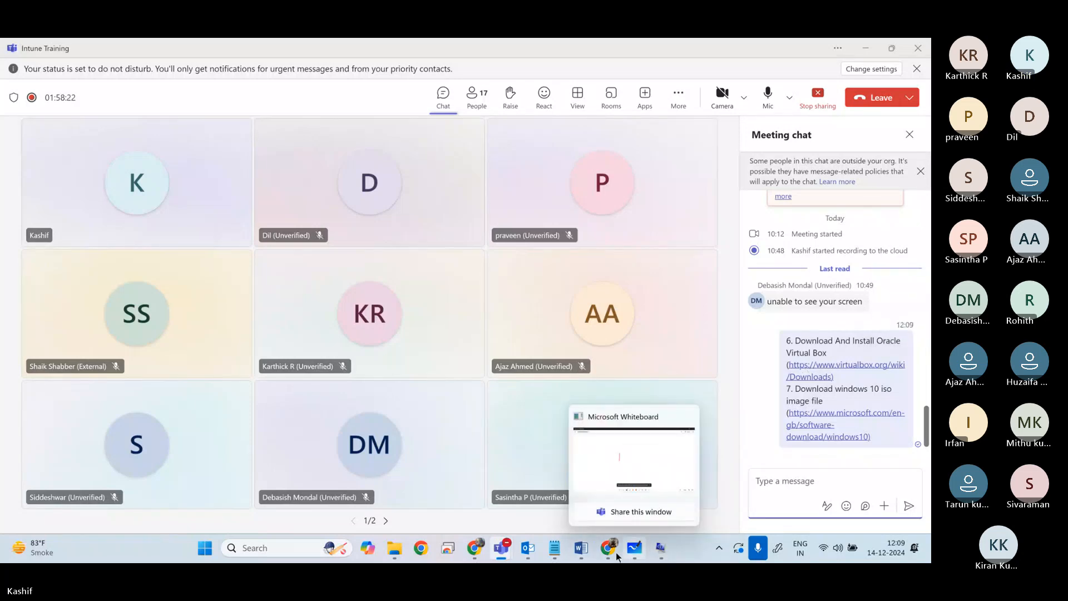
pyautogui.moveTo(608, 551)
pyautogui.click(600, 484)
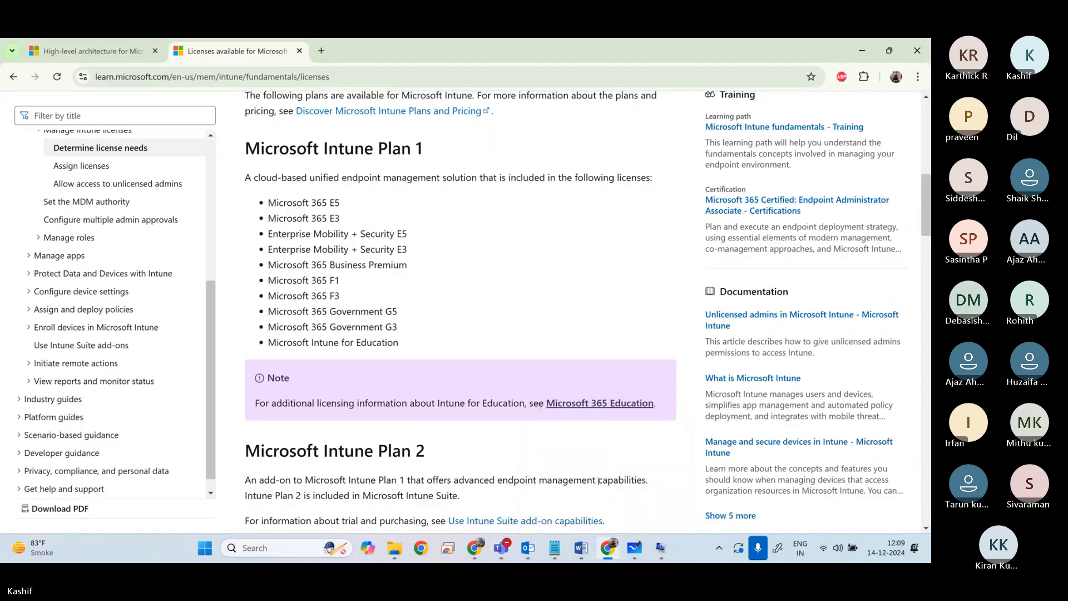
pyautogui.click(474, 547)
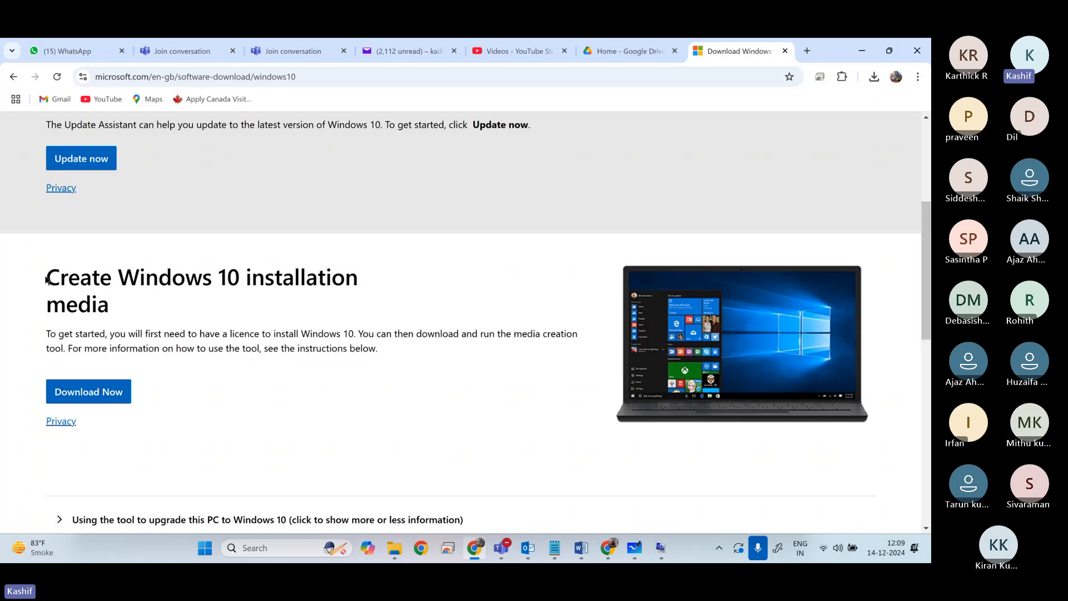
pyautogui.click(116, 393)
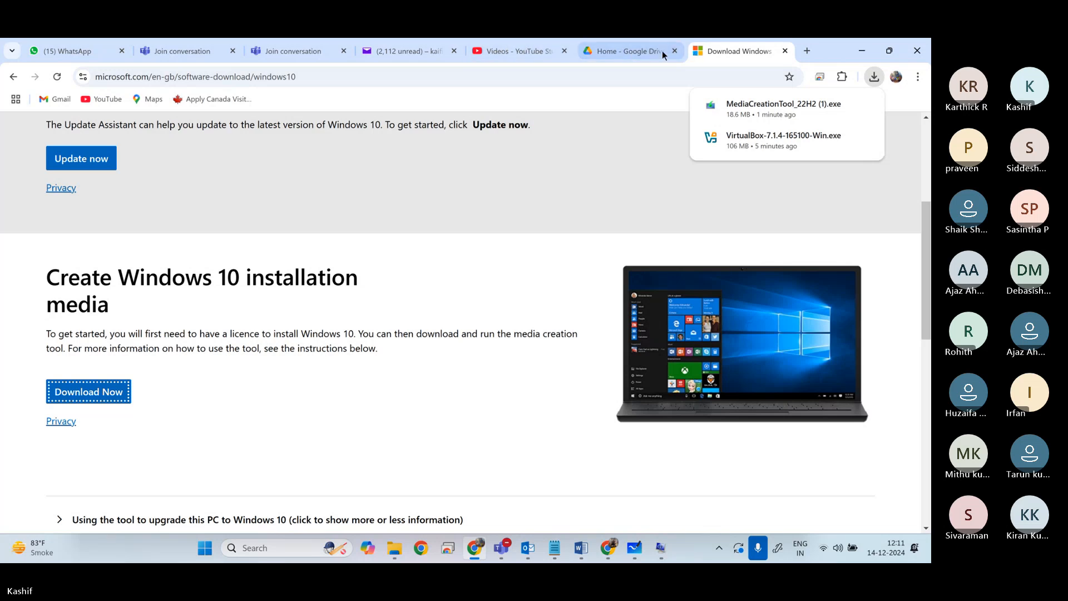
pyautogui.moveTo(805, 114)
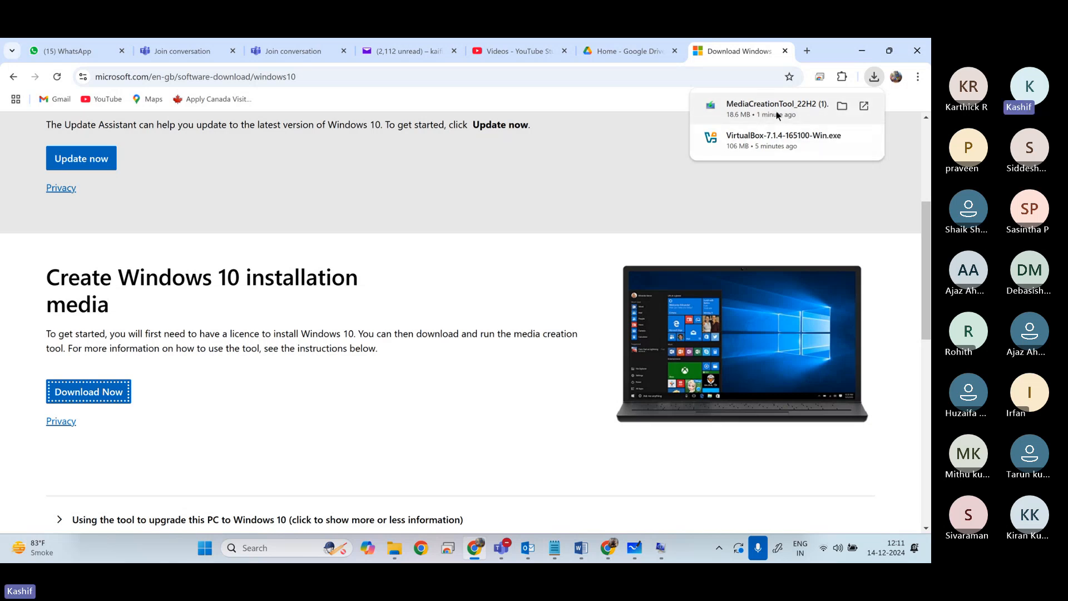
pyautogui.click(781, 111)
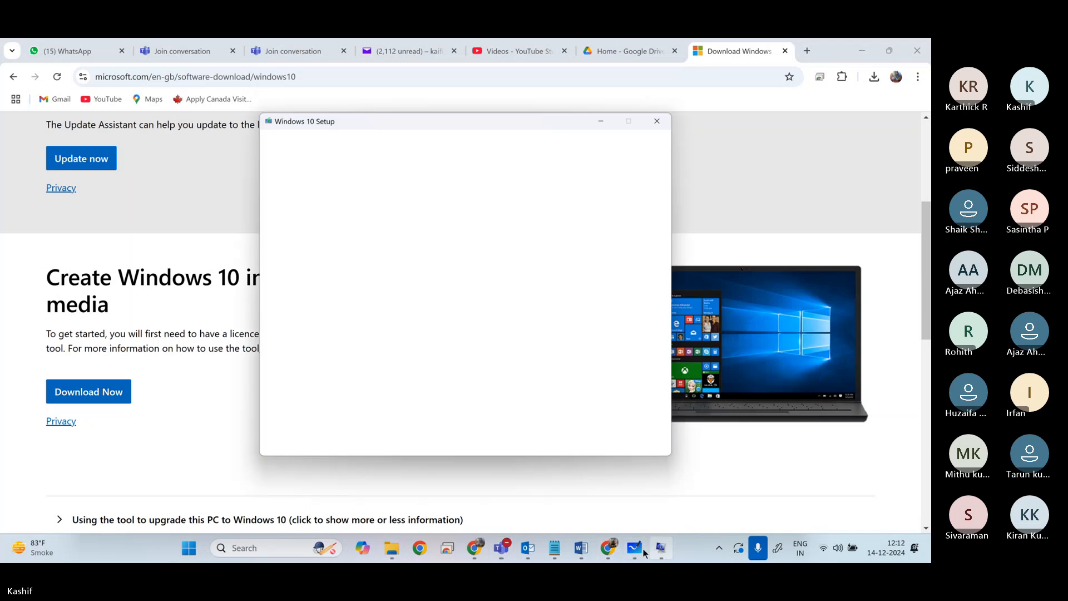
# Step: Switch to the Intune Training meeting in Teams and admit the participant waiting in the lobby
pyautogui.moveTo(472, 553)
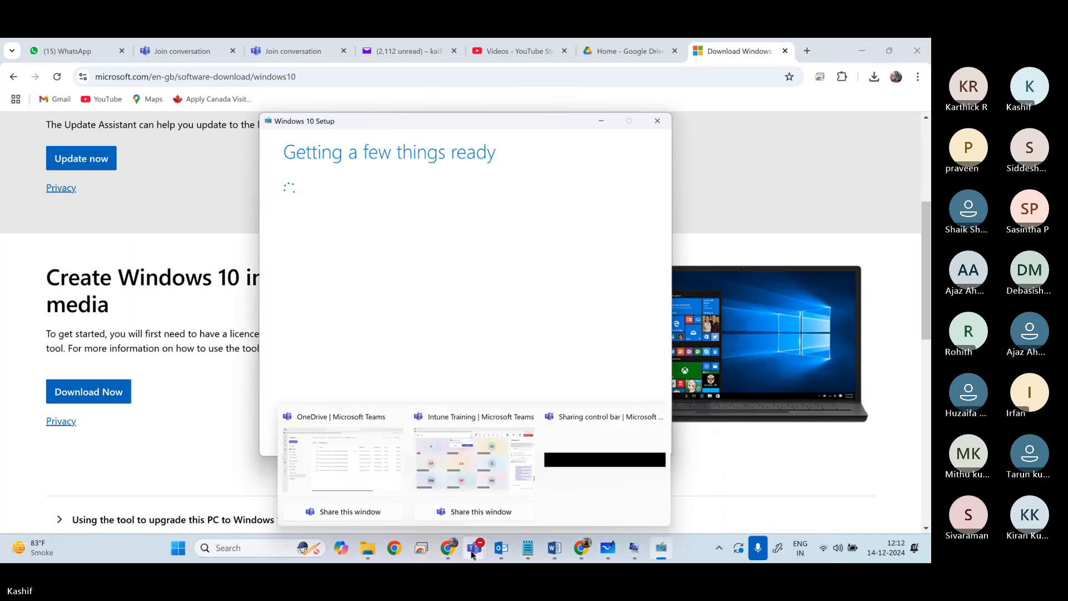
pyautogui.click(478, 484)
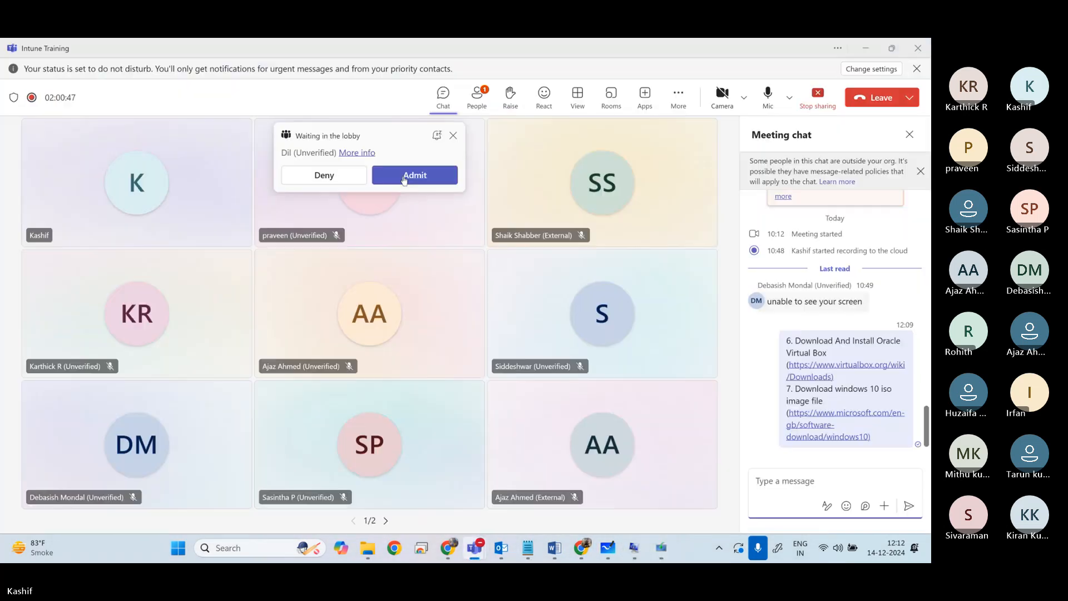
pyautogui.click(402, 176)
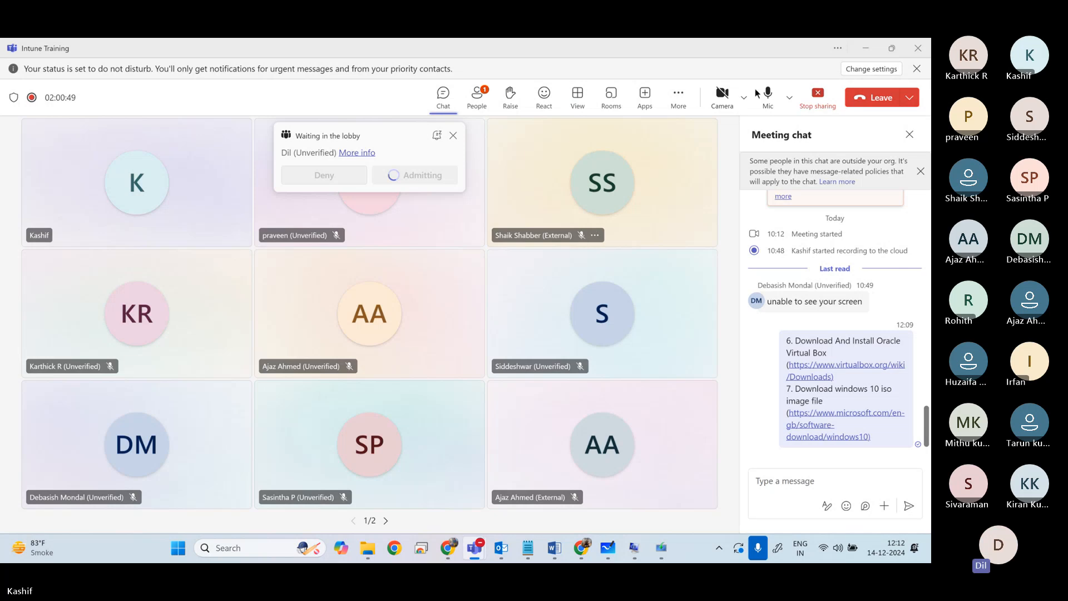
# Step: Leave the Teams window, switch to the untitled board in Microsoft Whiteboard and handwrite MD102 with the red pen
pyautogui.click(866, 49)
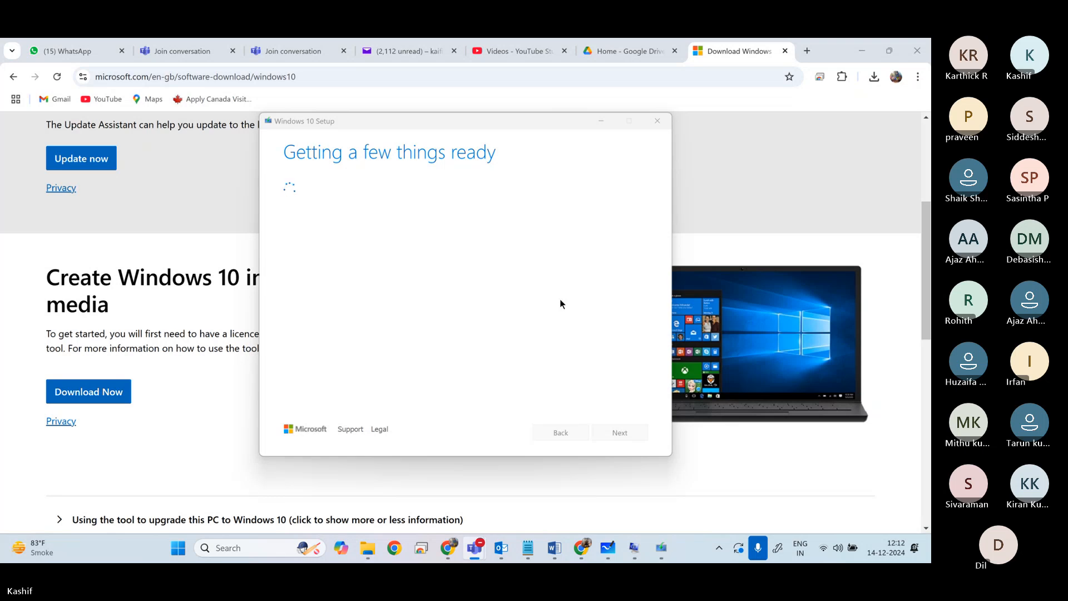
pyautogui.moveTo(607, 552)
pyautogui.click(617, 459)
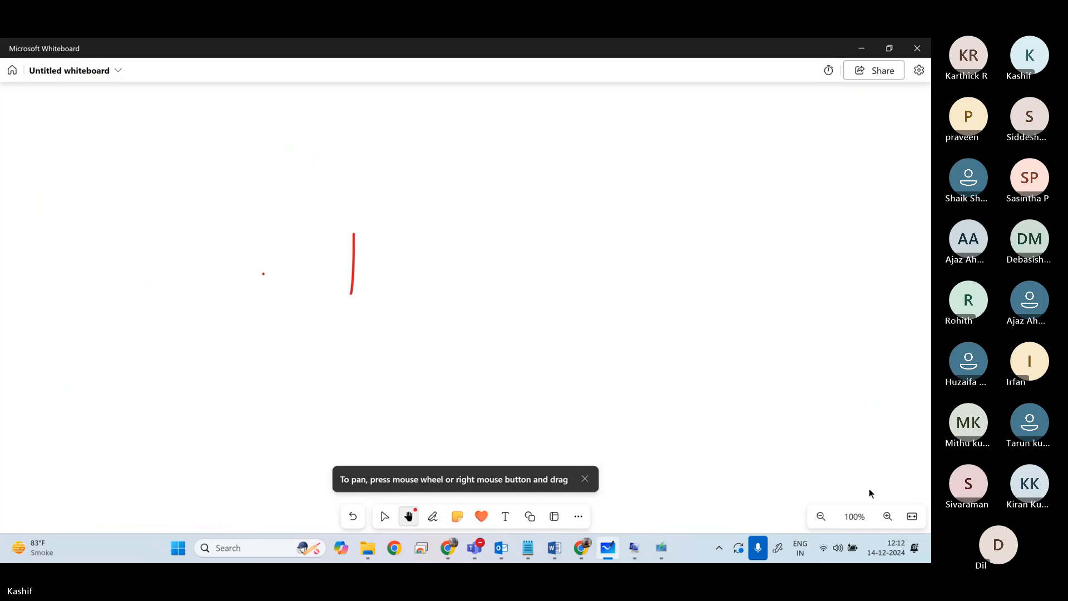
pyautogui.click(433, 516)
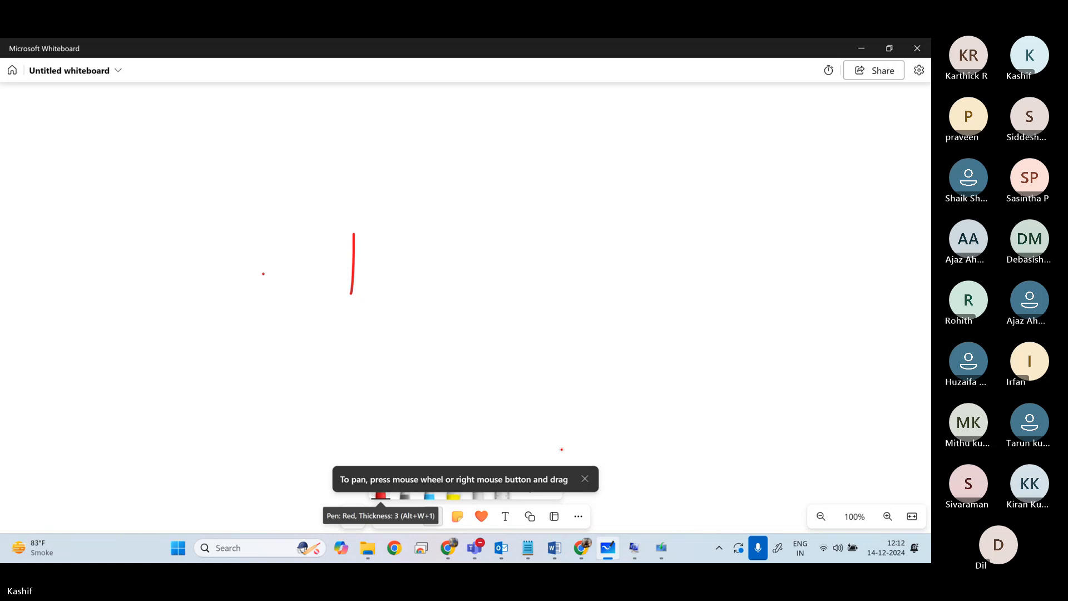
pyautogui.moveTo(361, 226)
pyautogui.mouseDown()
pyautogui.moveTo(407, 266)
pyautogui.moveTo(432, 216)
pyautogui.mouseUp()
pyautogui.moveTo(440, 214); pyautogui.dragTo(453, 294)
pyautogui.moveTo(471, 215)
pyautogui.mouseDown()
pyautogui.moveTo(534, 250)
pyautogui.moveTo(499, 277)
pyautogui.mouseUp()
pyautogui.moveTo(512, 226); pyautogui.dragTo(523, 280)
pyautogui.moveTo(578, 191); pyautogui.dragTo(585, 262)
pyautogui.moveTo(616, 214)
pyautogui.mouseDown()
pyautogui.moveTo(610, 225)
pyautogui.moveTo(615, 210)
pyautogui.moveTo(718, 227)
pyautogui.mouseUp()
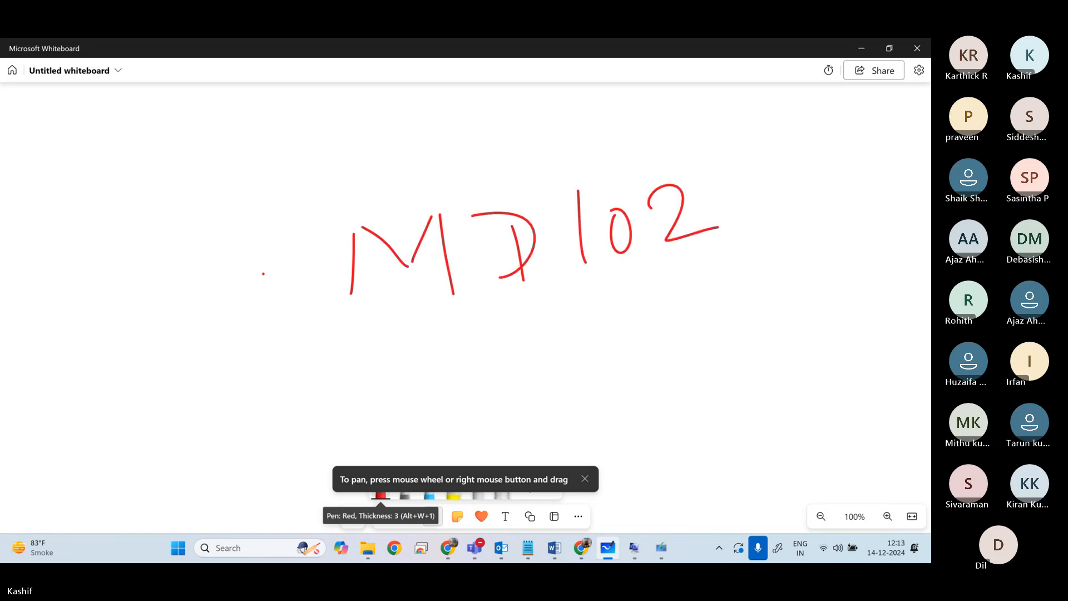
# Step: Draw rough red lines around and across the handwritten MD102 with the pen
pyautogui.moveTo(300, 220); pyautogui.dragTo(334, 343)
pyautogui.moveTo(305, 221)
pyautogui.mouseDown()
pyautogui.moveTo(425, 182)
pyautogui.moveTo(746, 262)
pyautogui.mouseUp()
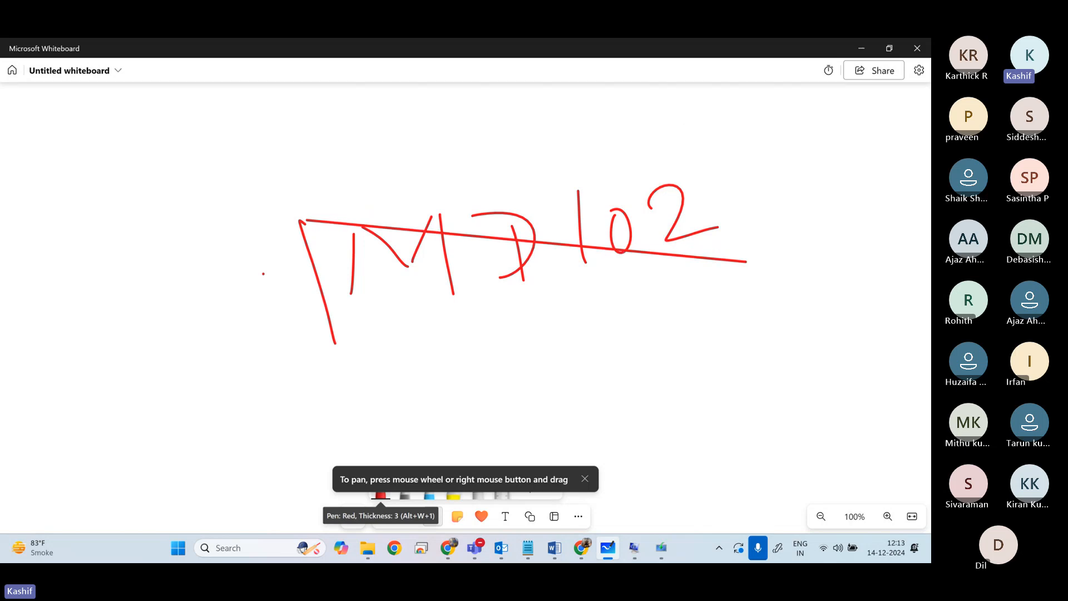
pyautogui.moveTo(108, 350); pyautogui.dragTo(87, 282)
pyautogui.moveTo(62, 210); pyautogui.dragTo(58, 195)
pyautogui.moveTo(37, 100); pyautogui.dragTo(37, 95)
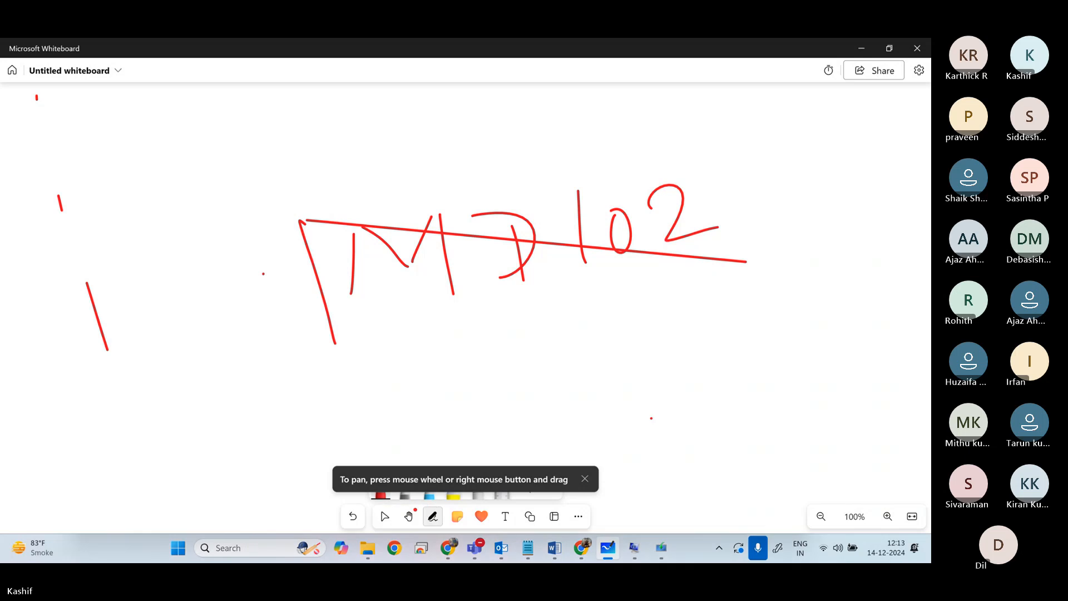
# Step: Handwrite MD 102 in red on an empty area of the whiteboard and draw a box around it
pyautogui.click(409, 516)
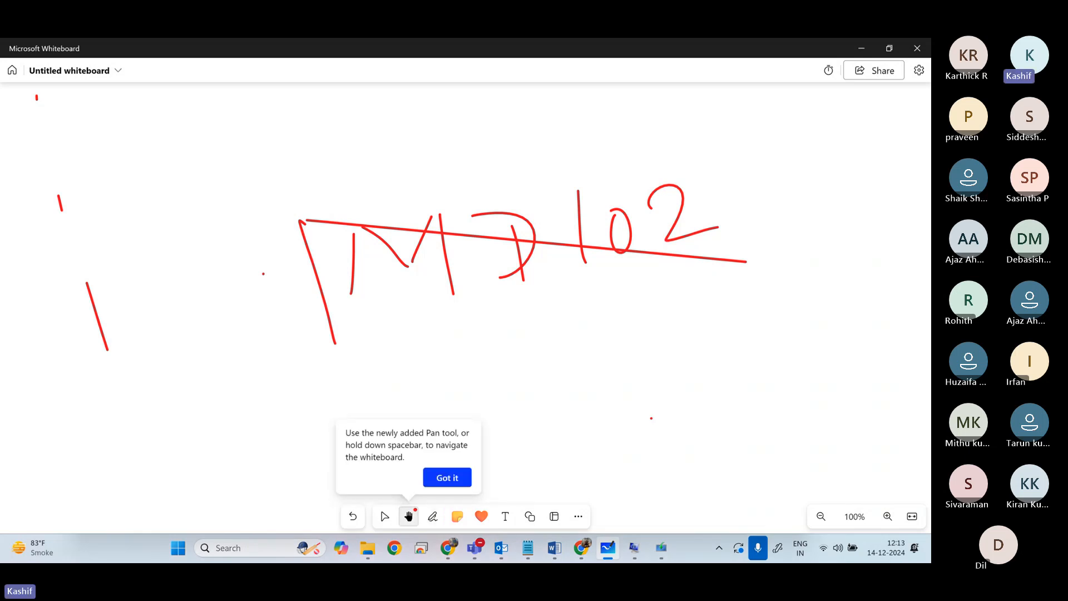
pyautogui.moveTo(478, 333); pyautogui.dragTo(455, 290)
pyautogui.moveTo(628, 374)
pyautogui.mouseDown()
pyautogui.moveTo(560, 203)
pyautogui.moveTo(527, 152)
pyautogui.mouseUp()
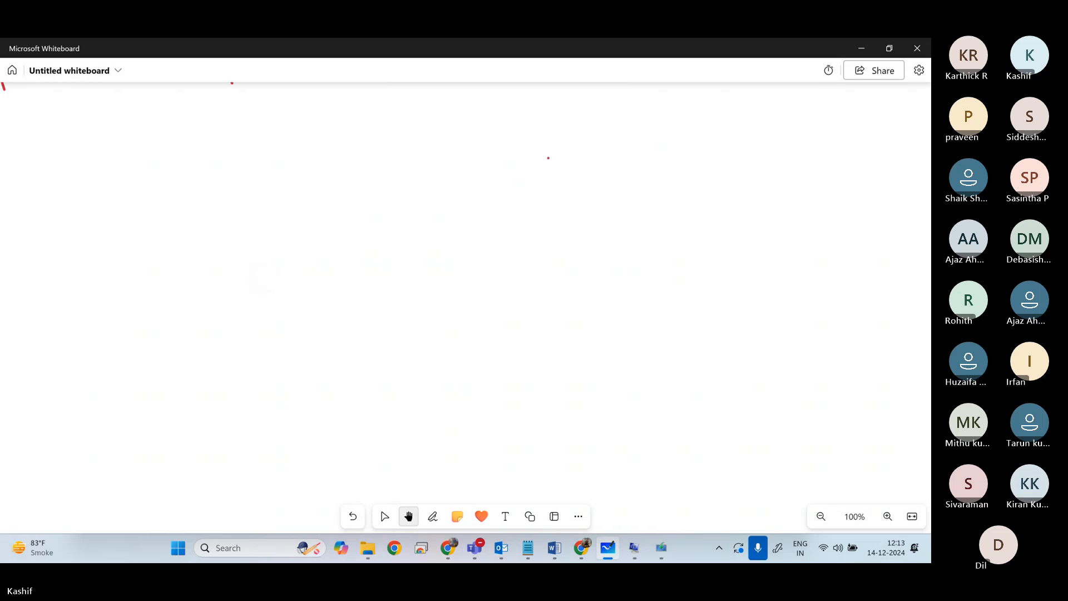
pyautogui.click(433, 516)
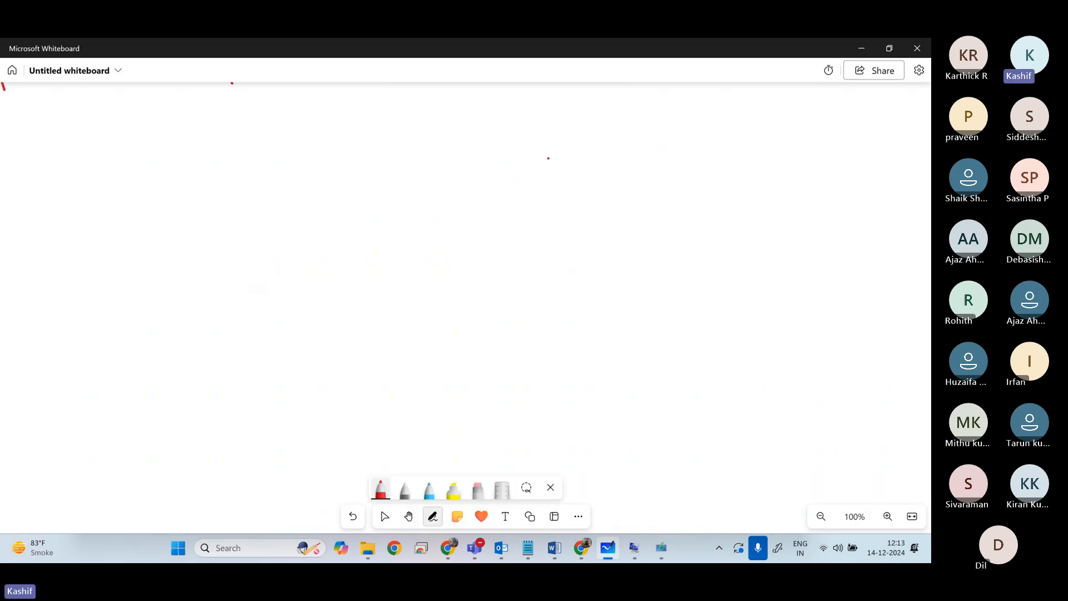
pyautogui.moveTo(209, 235)
pyautogui.mouseDown()
pyautogui.moveTo(230, 321)
pyautogui.moveTo(256, 273)
pyautogui.moveTo(299, 304)
pyautogui.mouseUp()
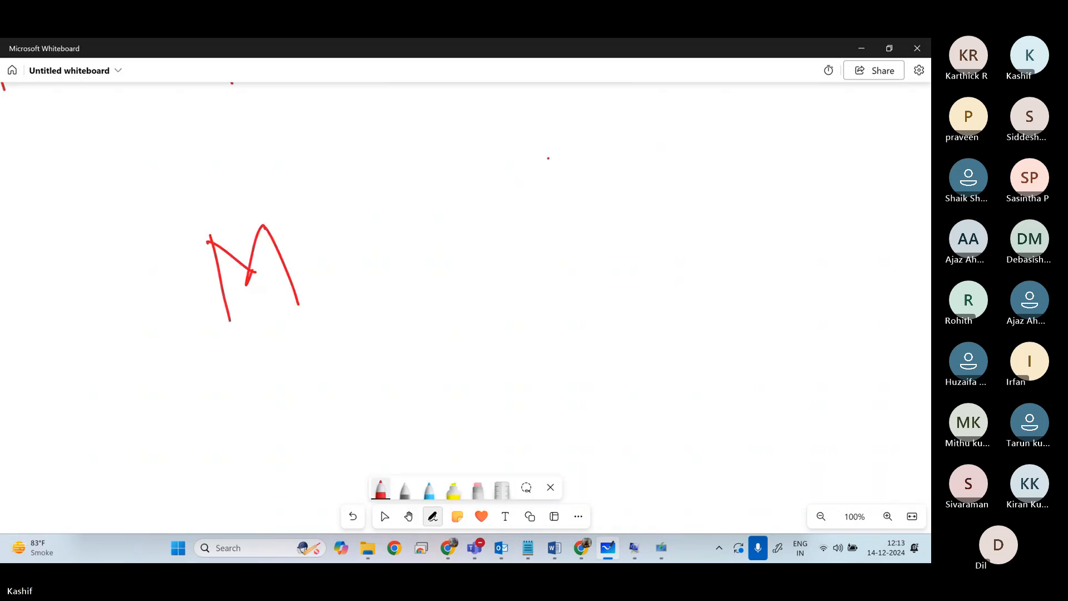
pyautogui.moveTo(300, 228)
pyautogui.mouseDown()
pyautogui.moveTo(329, 278)
pyautogui.moveTo(349, 271)
pyautogui.mouseUp()
pyautogui.moveTo(410, 175); pyautogui.dragTo(439, 243)
pyautogui.moveTo(455, 207)
pyautogui.mouseDown()
pyautogui.moveTo(452, 217)
pyautogui.moveTo(463, 191)
pyautogui.mouseUp()
pyautogui.moveTo(491, 176)
pyautogui.mouseDown()
pyautogui.moveTo(509, 162)
pyautogui.moveTo(558, 199)
pyautogui.mouseUp()
pyautogui.moveTo(224, 388)
pyautogui.mouseDown()
pyautogui.moveTo(548, 260)
pyautogui.moveTo(523, 119)
pyautogui.moveTo(275, 196)
pyautogui.moveTo(246, 376)
pyautogui.mouseUp()
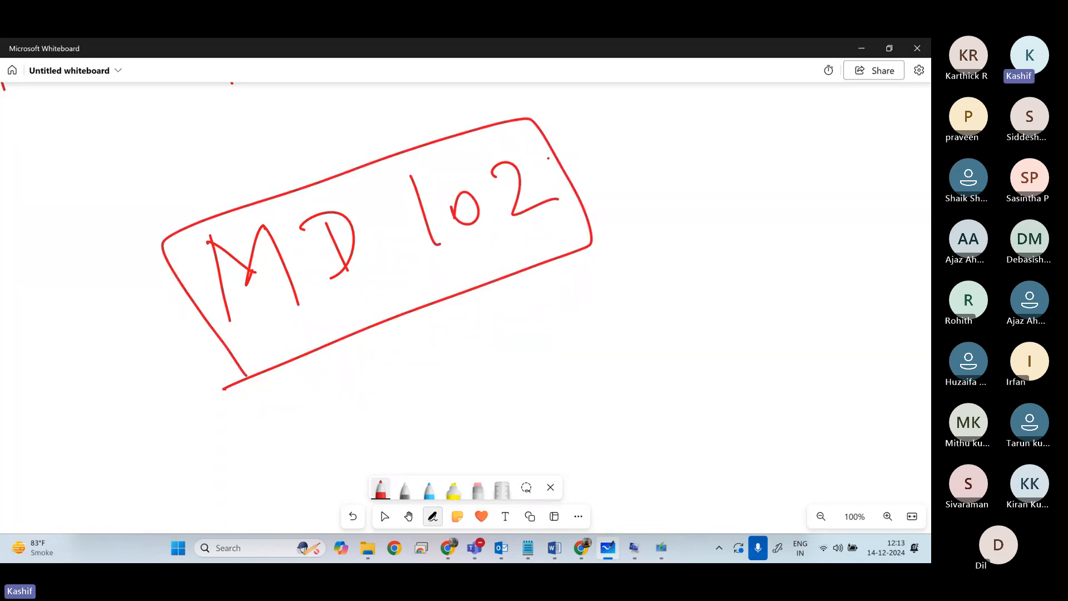
# Step: Handwrite the exam score 700/1000 in red beside the boxed MD 102 and underline it
pyautogui.moveTo(133, 484); pyautogui.dragTo(70, 449)
pyautogui.moveTo(508, 321)
pyautogui.mouseDown()
pyautogui.moveTo(555, 372)
pyautogui.moveTo(561, 329)
pyautogui.moveTo(591, 311)
pyautogui.mouseUp()
pyautogui.moveTo(617, 299)
pyautogui.mouseDown()
pyautogui.moveTo(624, 320)
pyautogui.moveTo(609, 311)
pyautogui.mouseUp()
pyautogui.moveTo(679, 233); pyautogui.dragTo(664, 375)
pyautogui.moveTo(709, 268); pyautogui.dragTo(710, 323)
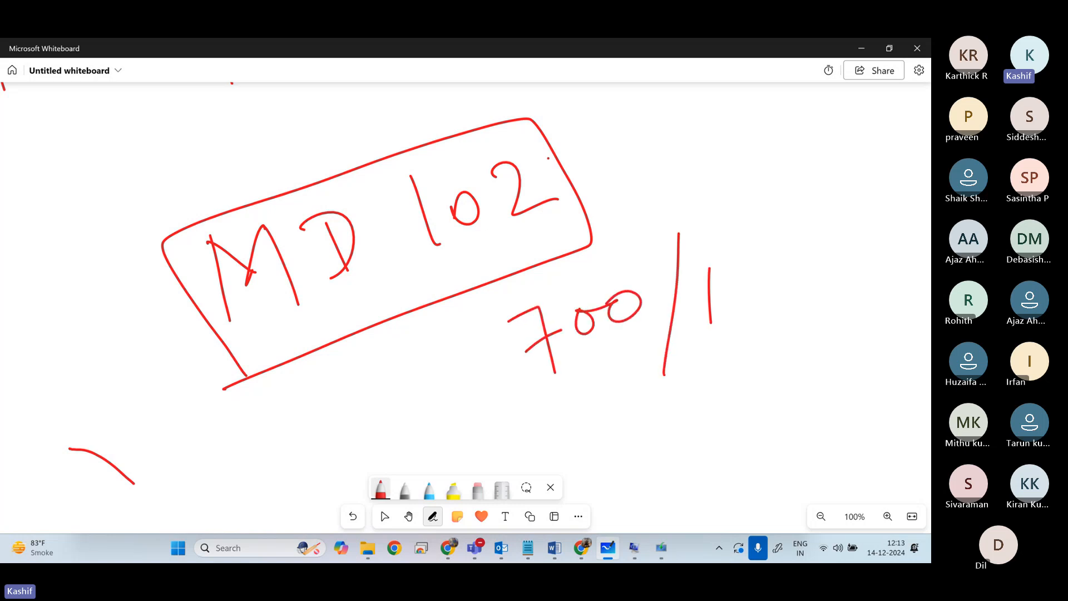
pyautogui.moveTo(748, 279)
pyautogui.mouseDown()
pyautogui.moveTo(749, 300)
pyautogui.moveTo(760, 278)
pyautogui.moveTo(831, 261)
pyautogui.mouseUp()
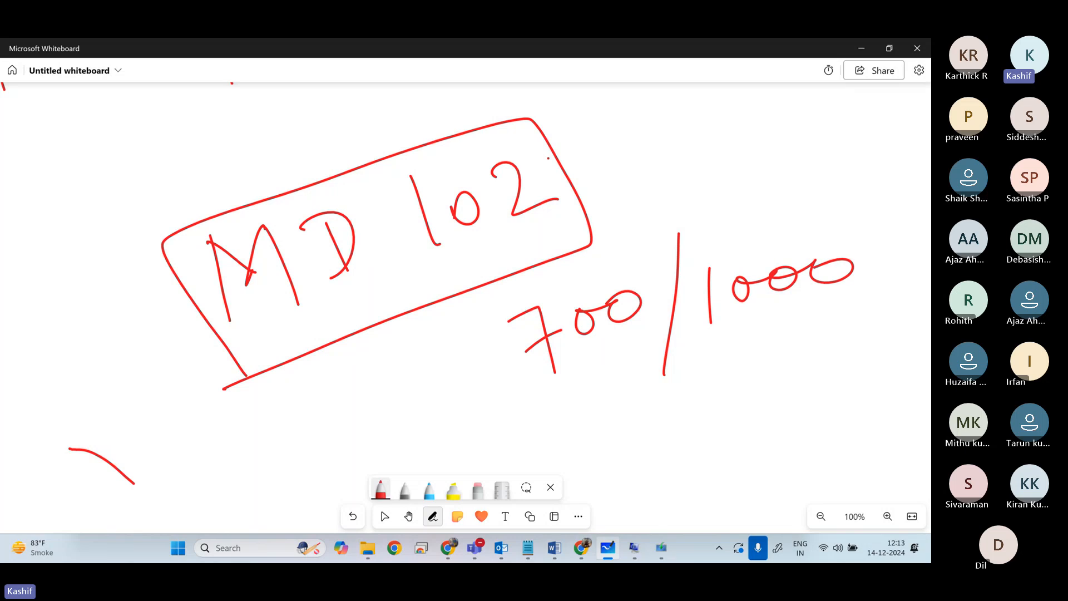
pyautogui.moveTo(724, 350); pyautogui.dragTo(586, 420)
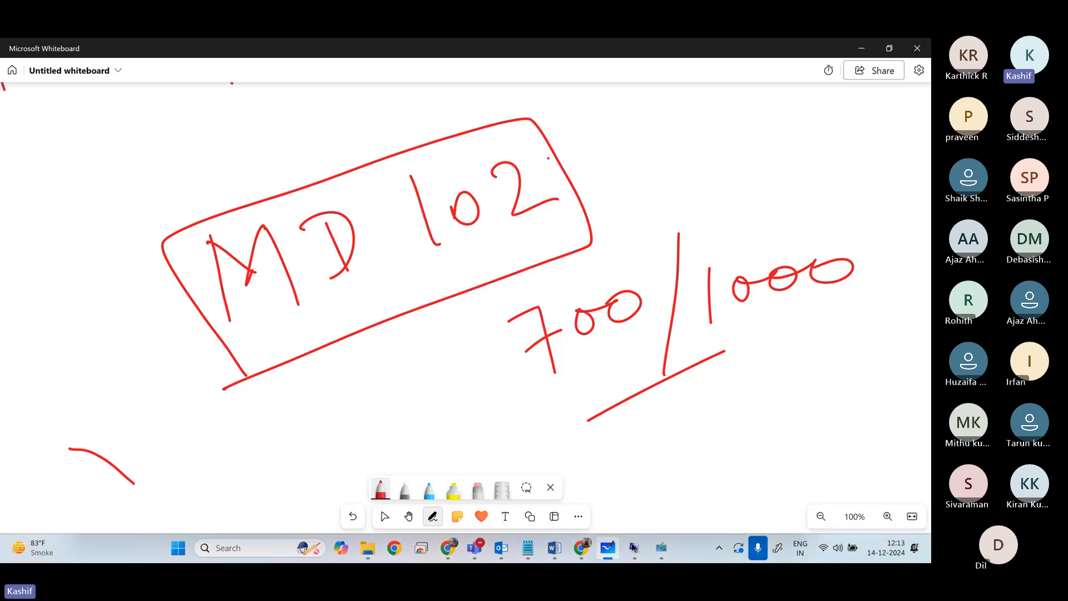
# Step: Switch to Windows 10 Setup, accept the license terms and continue with creating installation media for another PC
pyautogui.click(663, 549)
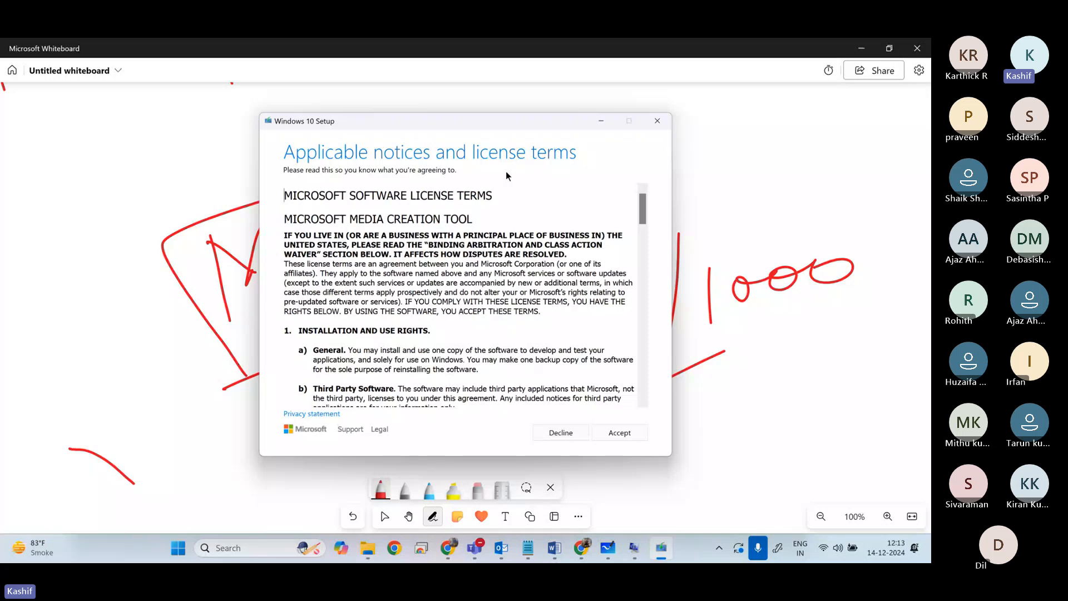
pyautogui.click(617, 433)
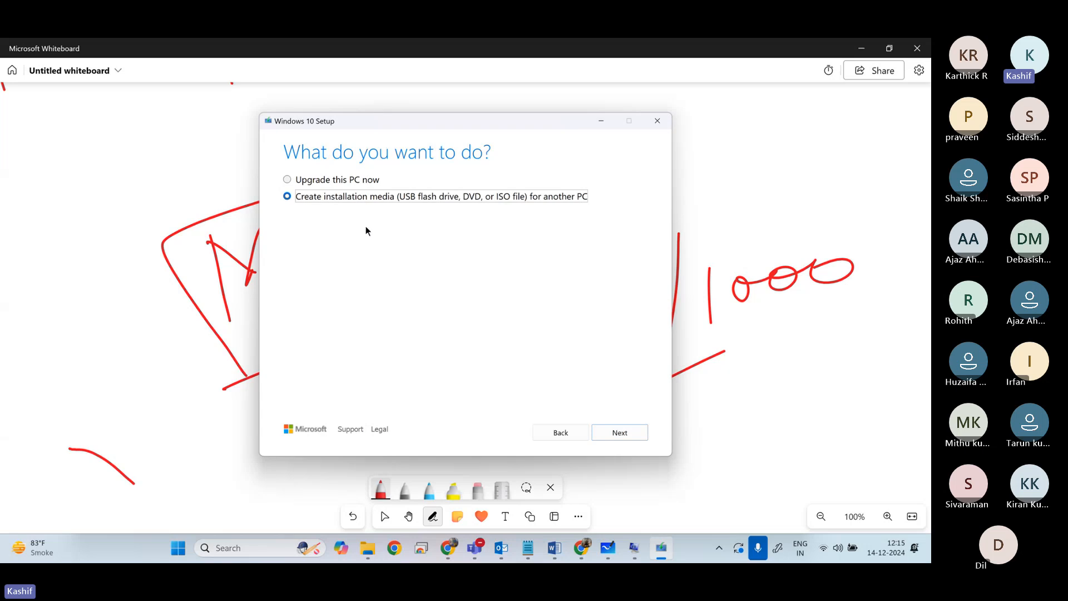
pyautogui.click(620, 432)
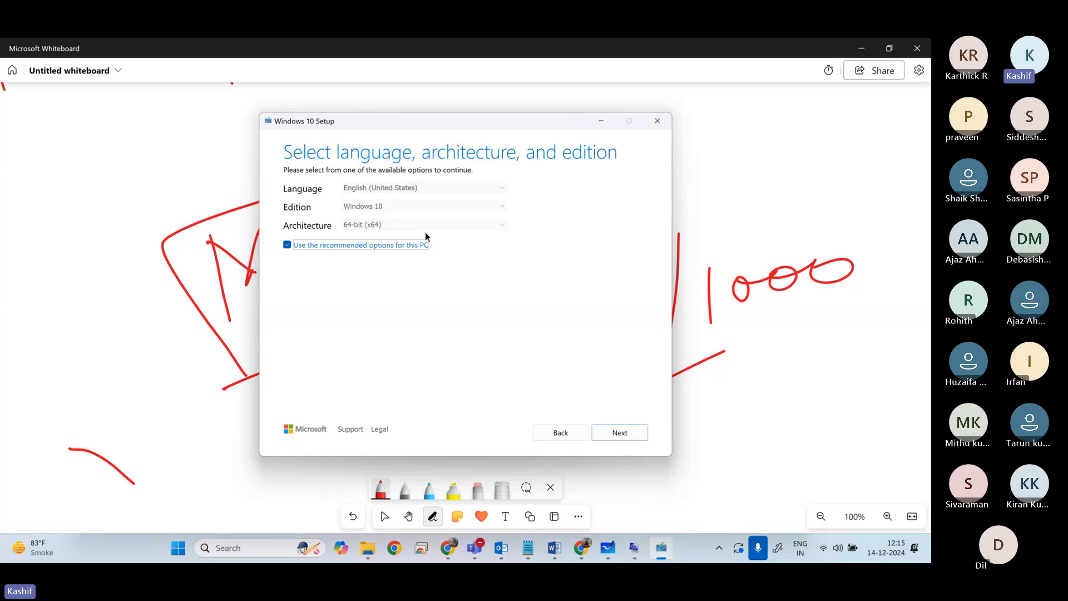
# Step: Turn off the recommended options, keep English (United States), Windows 10 and 64-bit (x64), continue, and close the setup error and the tool
pyautogui.click(287, 245)
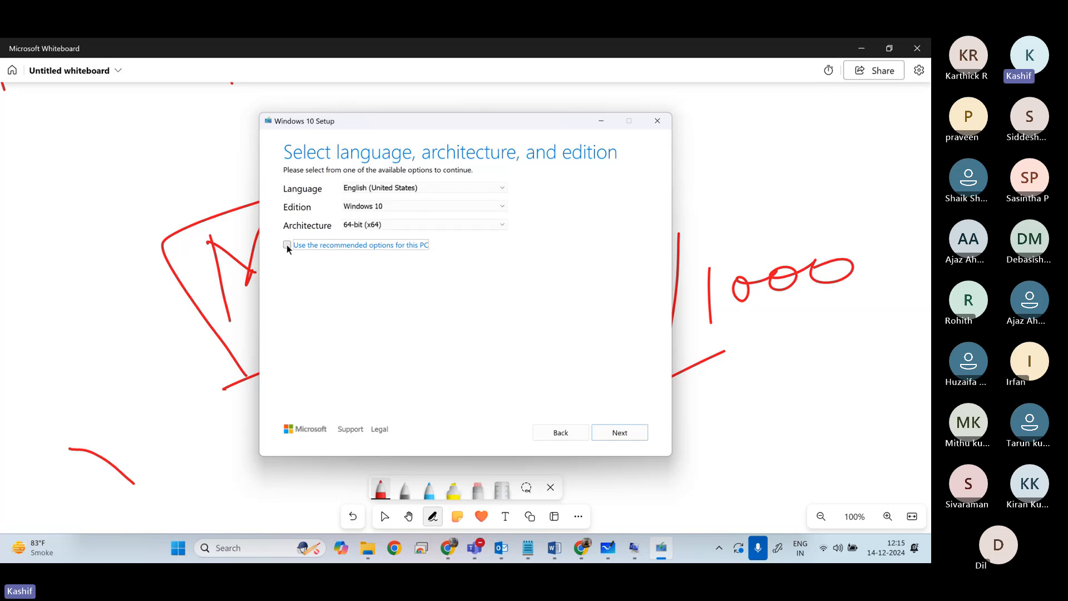
pyautogui.click(404, 225)
pyautogui.click(406, 224)
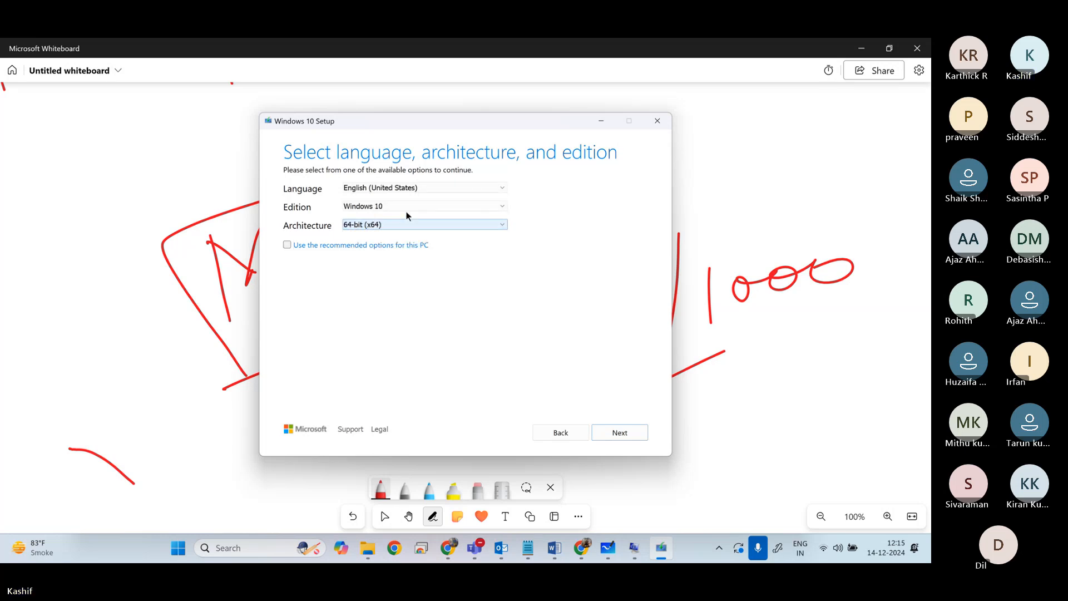
pyautogui.click(407, 210)
pyautogui.click(542, 210)
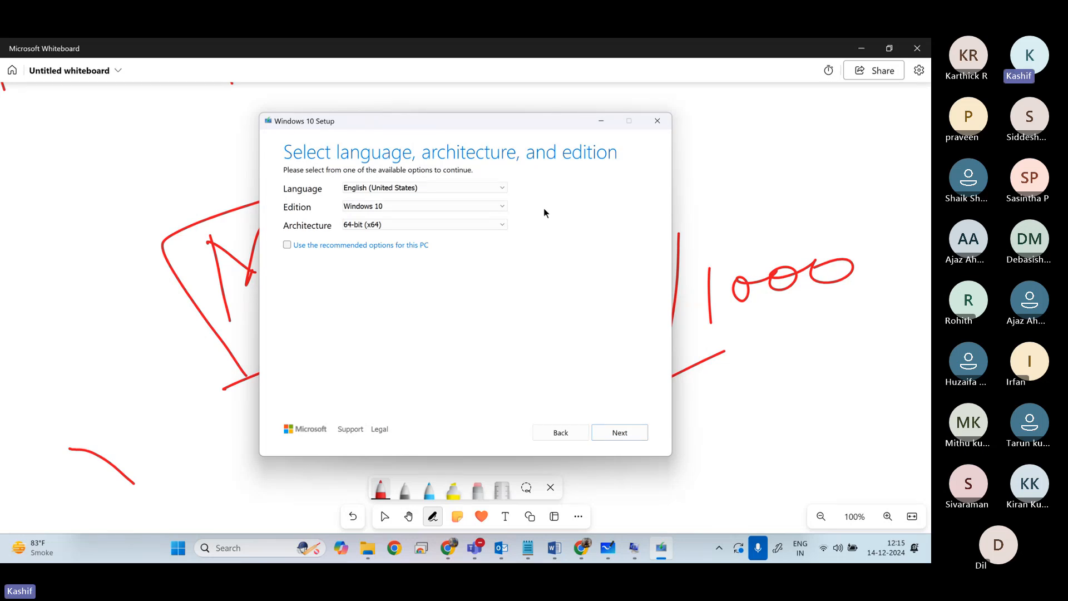
pyautogui.click(616, 433)
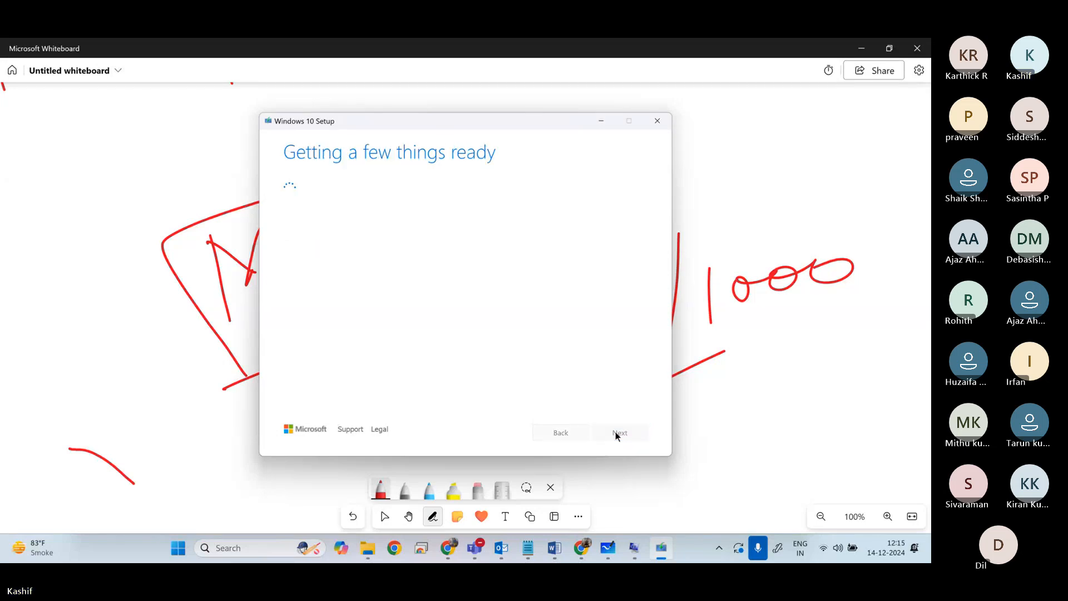
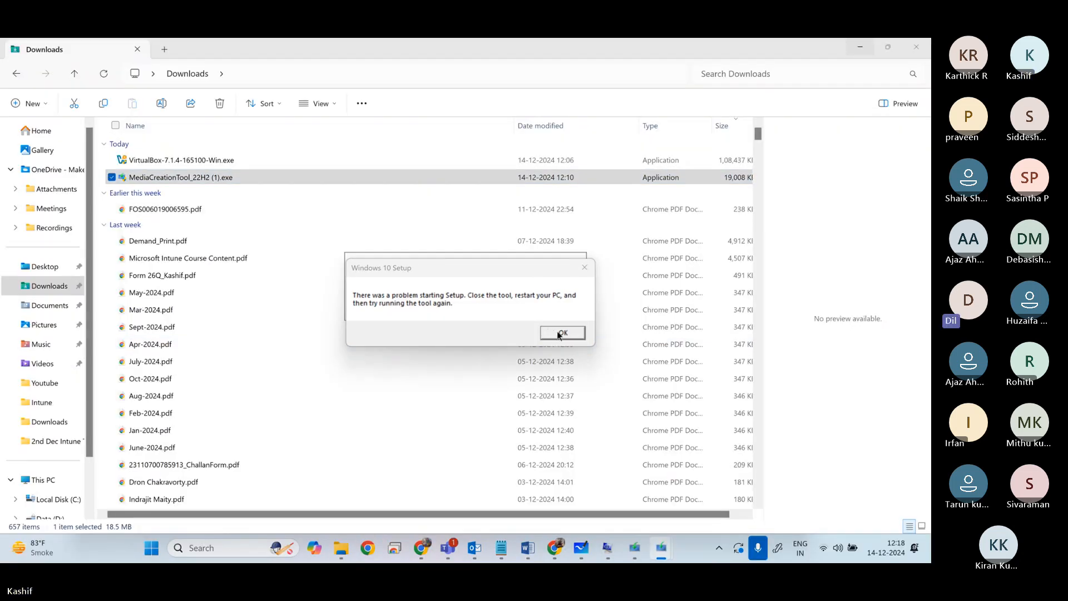
pyautogui.click(561, 332)
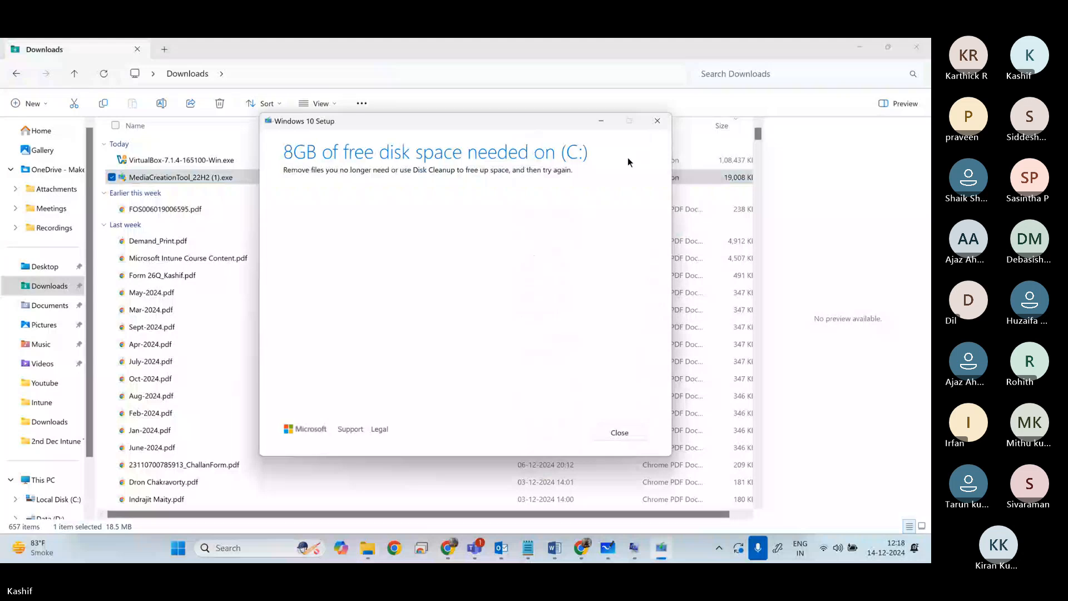
pyautogui.click(619, 432)
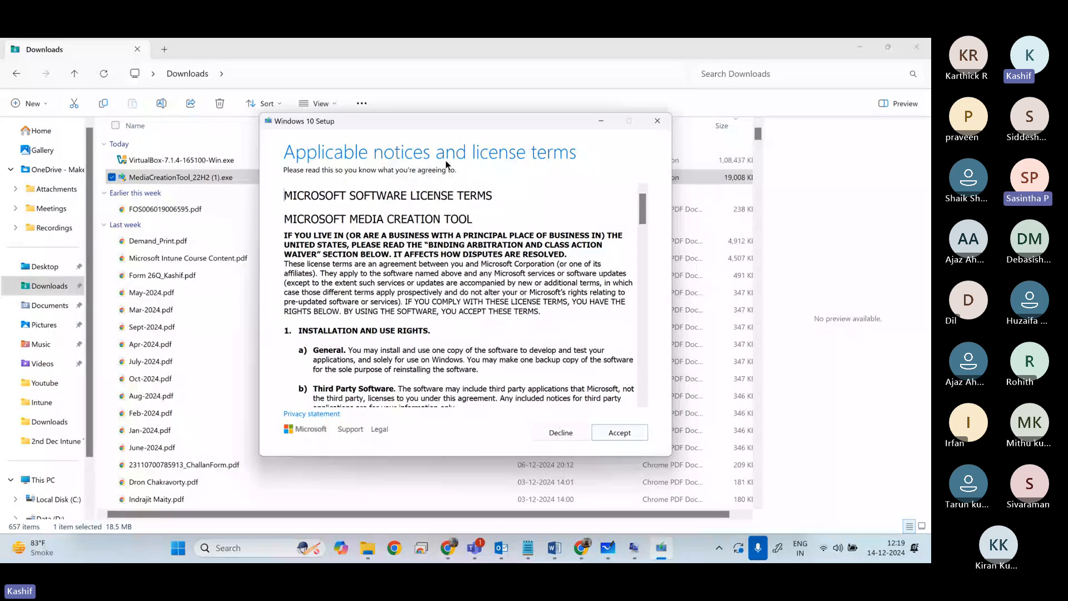
# Step: Accept the license terms in the relaunched Windows 10 Setup and choose to create installation media for another PC
pyautogui.click(620, 432)
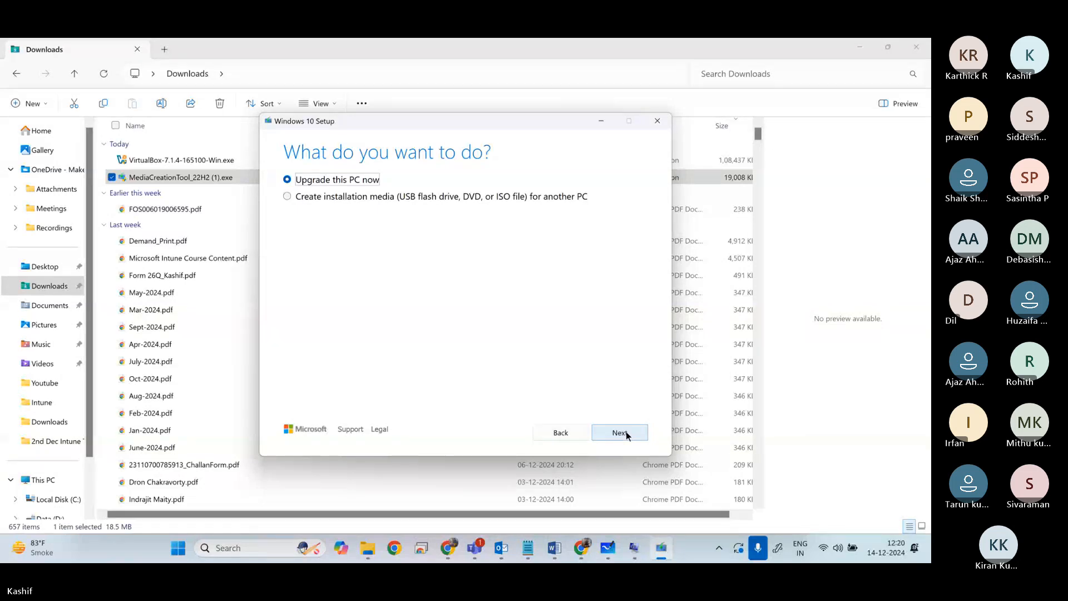
pyautogui.click(625, 432)
pyautogui.click(286, 196)
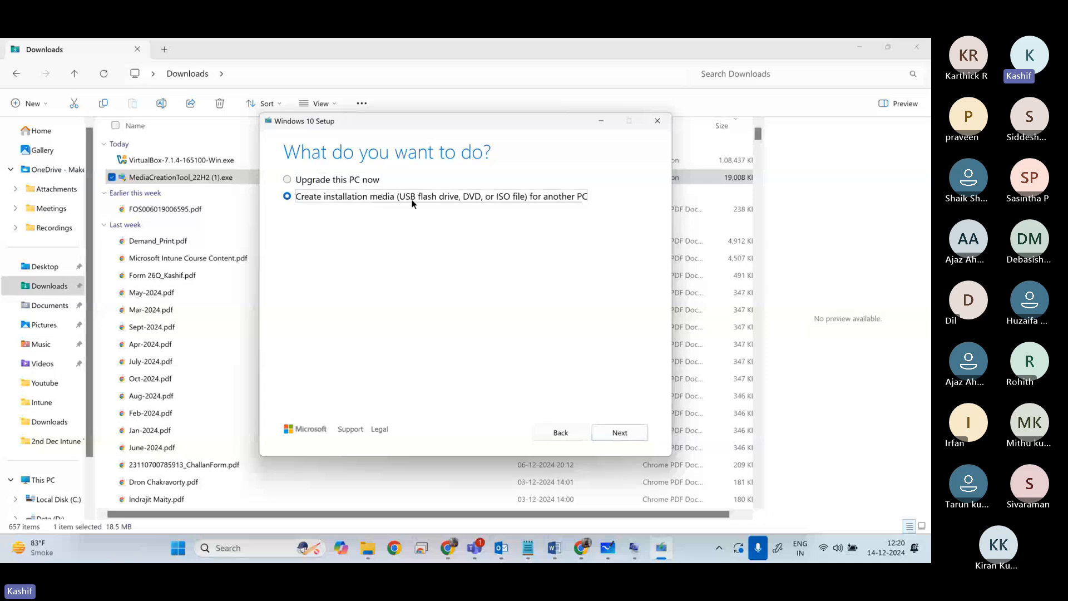
pyautogui.click(608, 431)
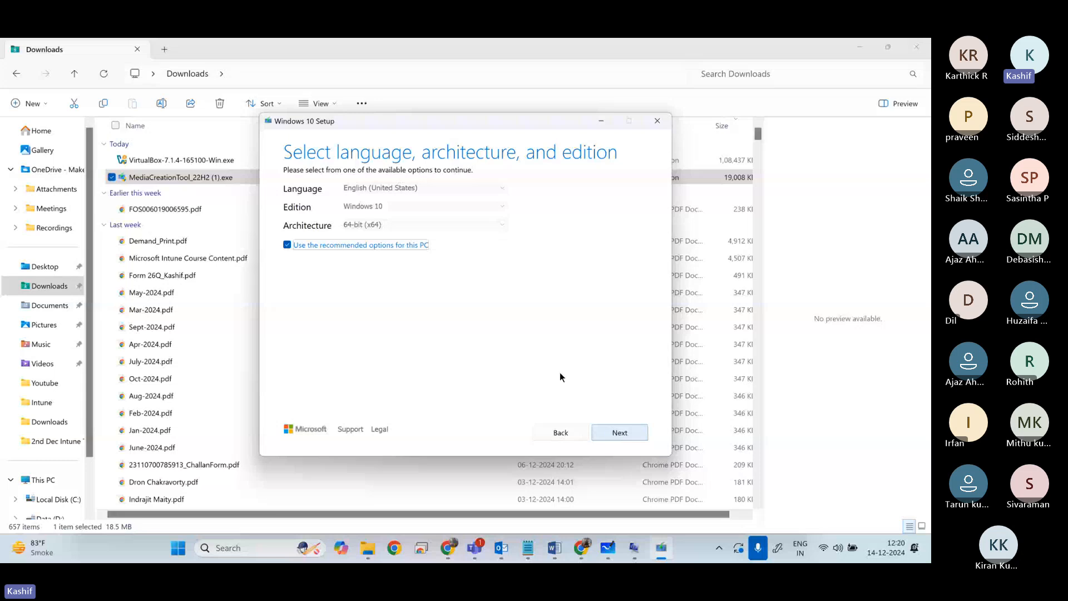
# Step: Turn off the recommended options, choose ISO file as the media, view the Windows.iso save dialog for Downloads, and quit Windows 10 Setup
pyautogui.click(290, 243)
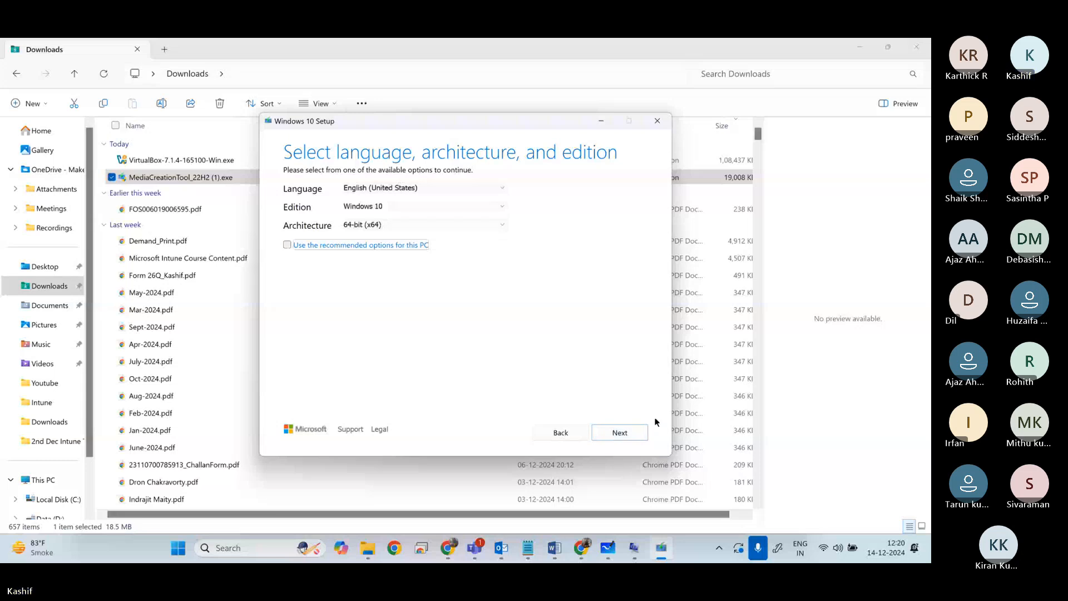
pyautogui.click(639, 432)
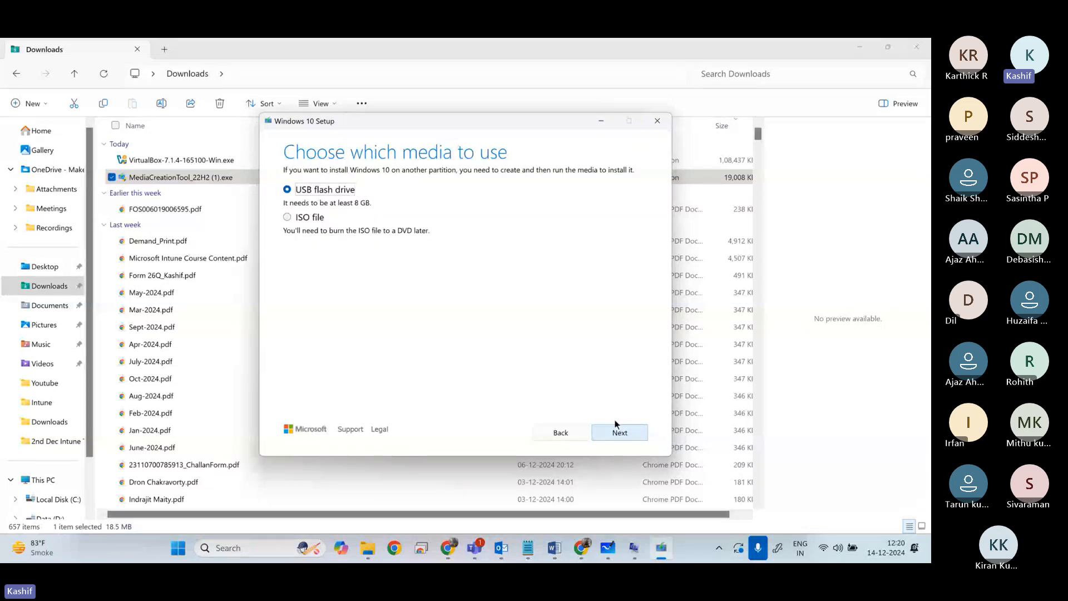
pyautogui.click(288, 217)
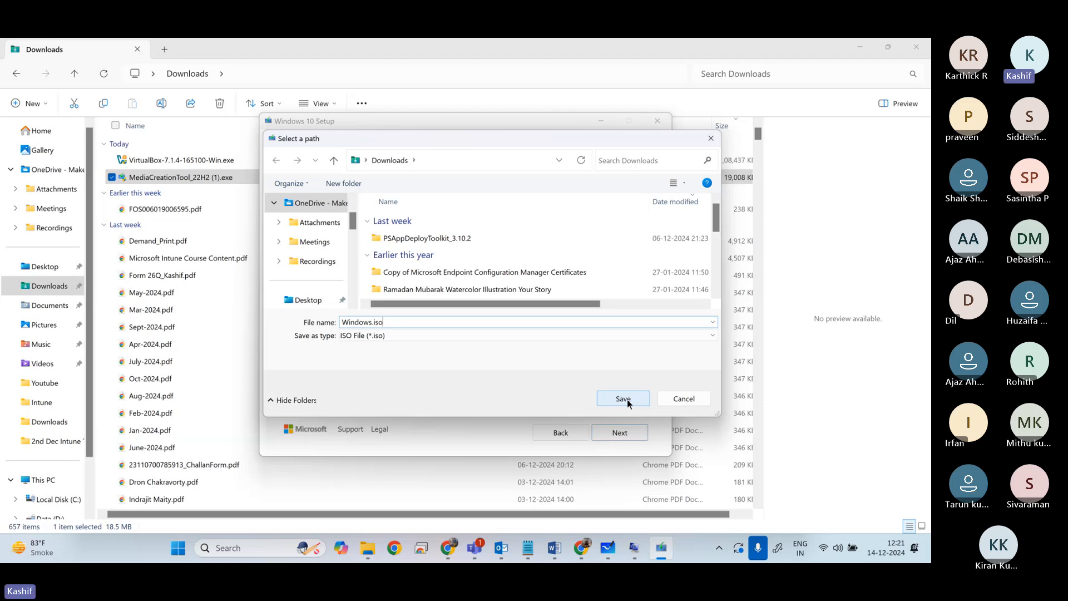
pyautogui.click(452, 338)
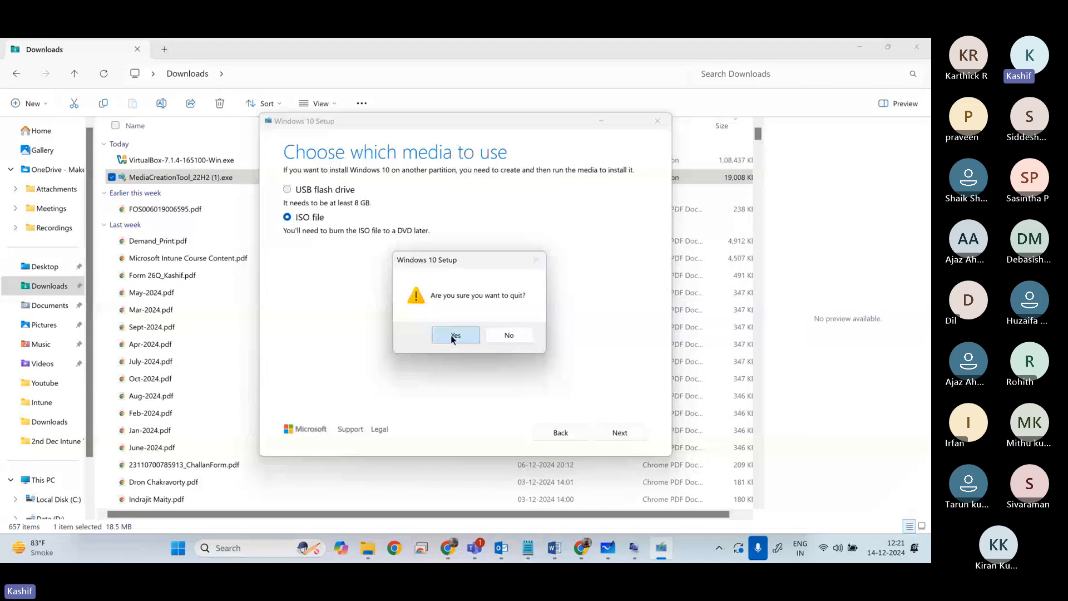
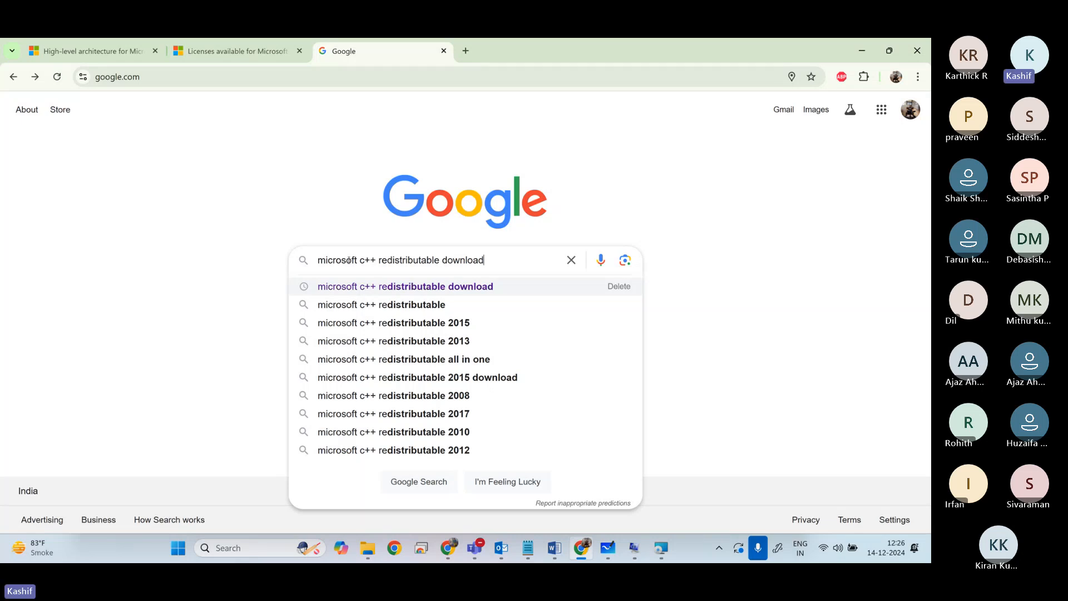
# Step: Search Google in Chrome for "microsoft c++ redistributable download" and open the Microsoft Learn page on the latest supported Visual C++ Redistributable downloads
pyautogui.press('Return')
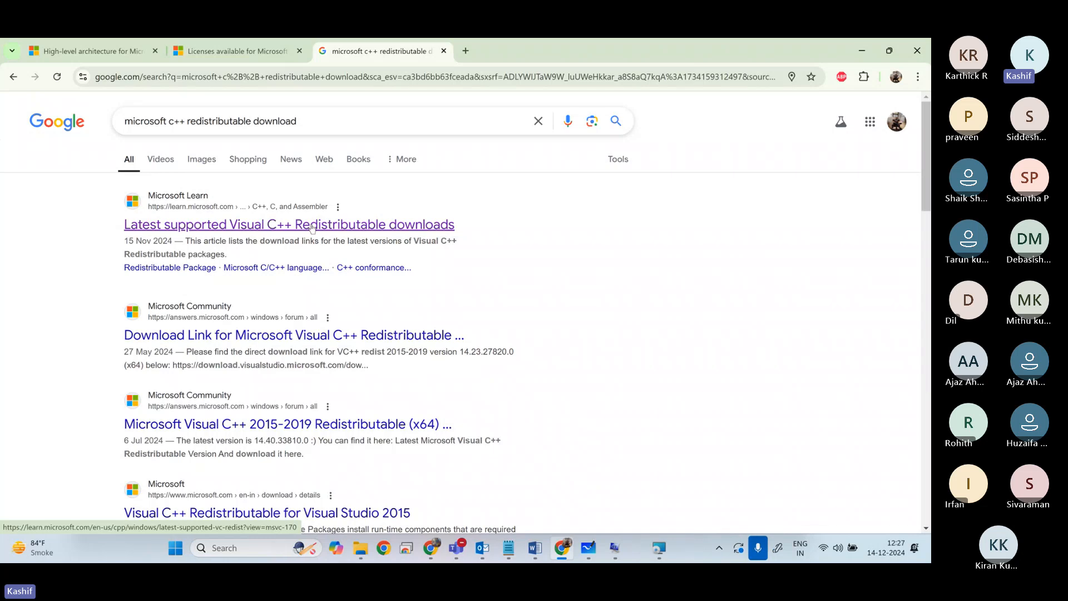
pyautogui.click(312, 226)
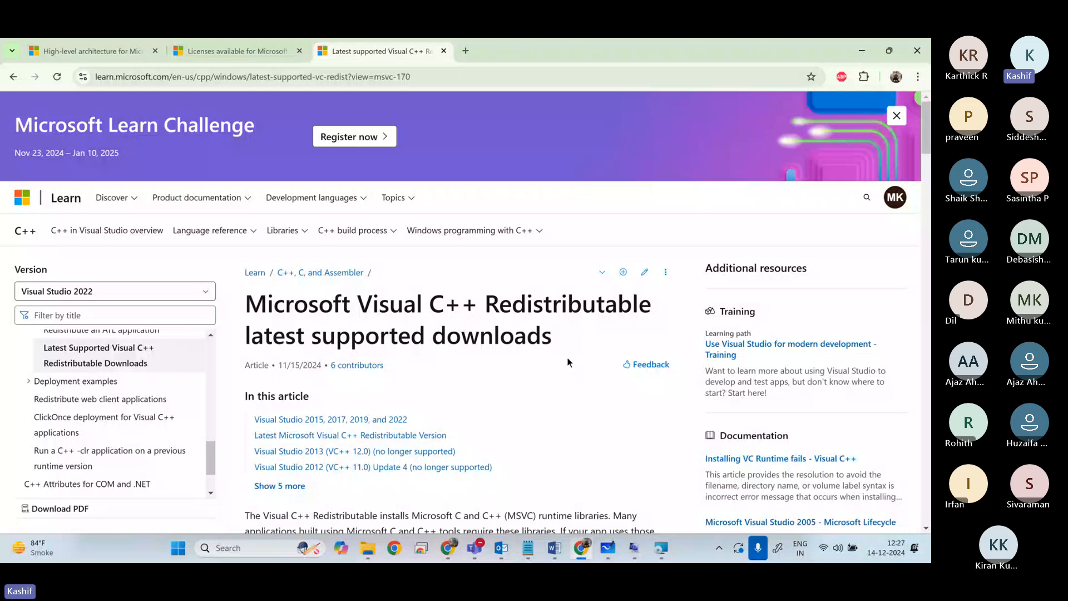
pyautogui.scroll(-1, 555, 376)
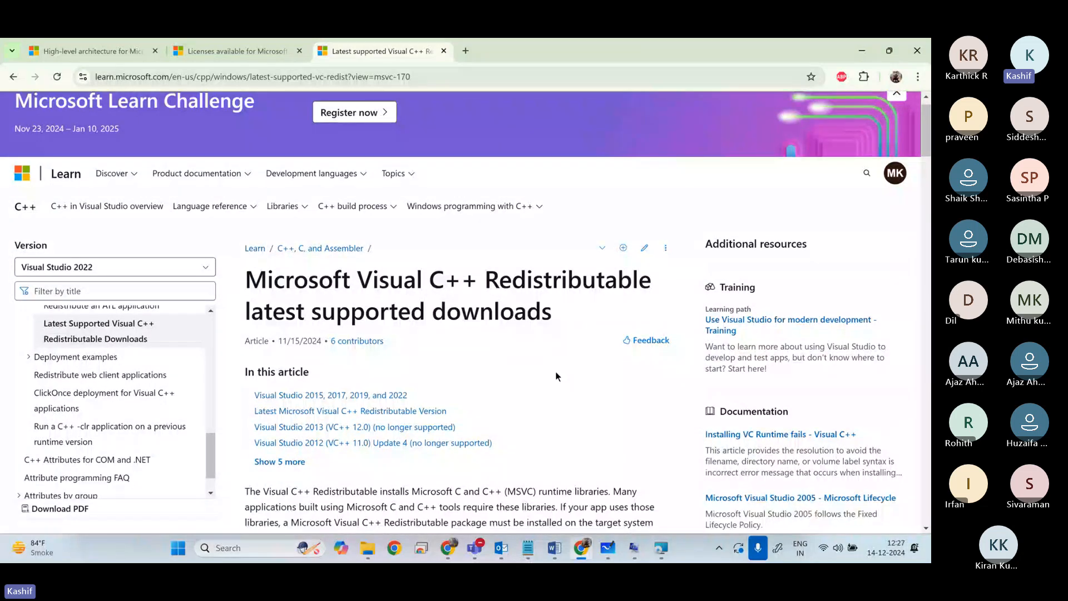
# Step: Download the X64 Visual C++ Redistributable, VC_redist.x64.exe, from the latest version table and show the recent download history
pyautogui.scroll(-4, 556, 376)
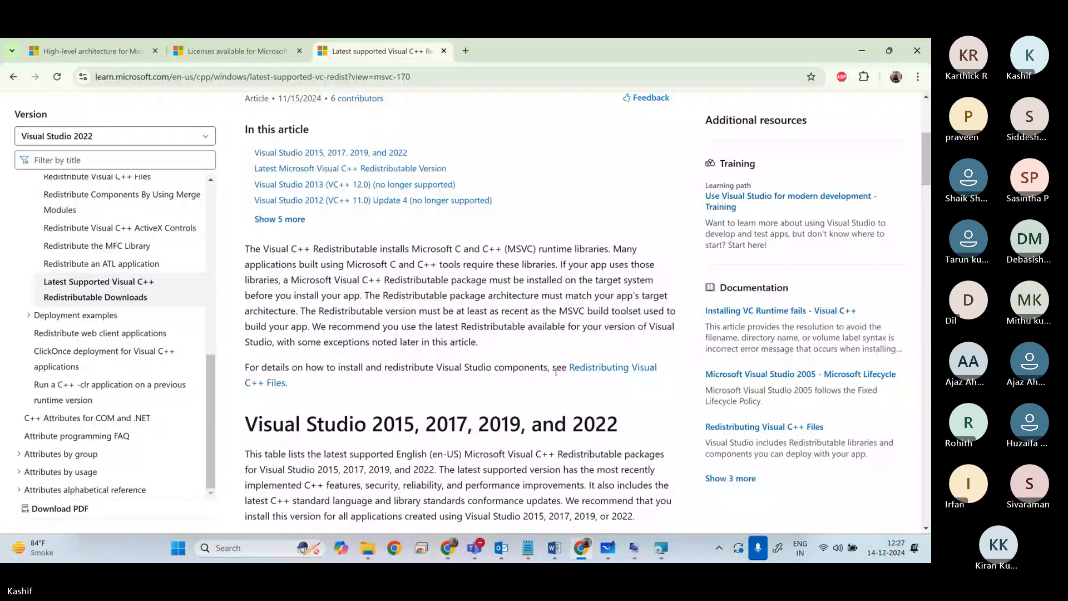
pyautogui.scroll(-2, 556, 372)
pyautogui.scroll(-2, 555, 371)
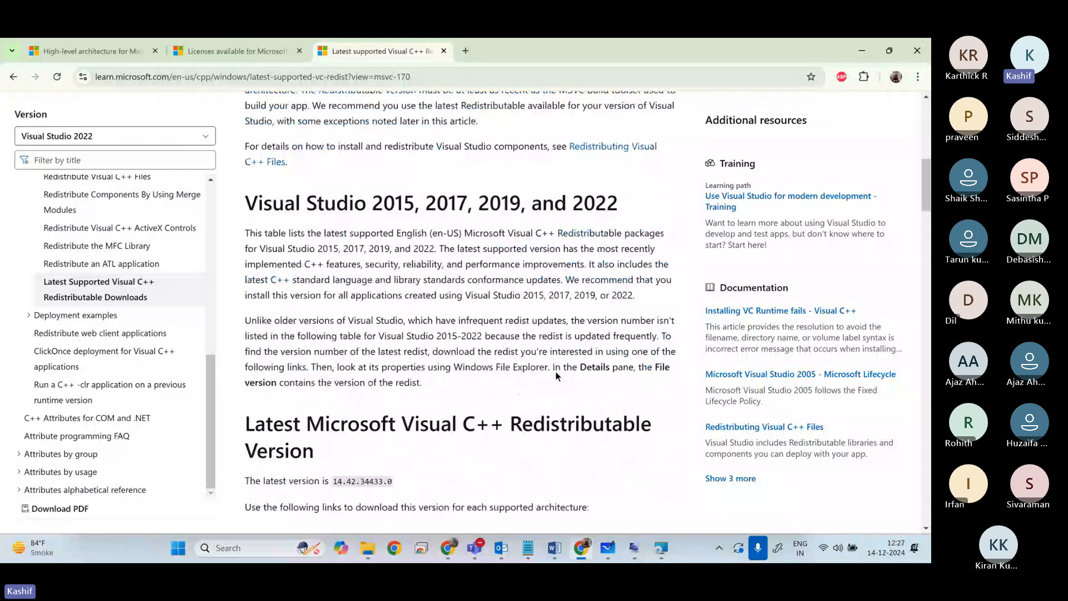
pyautogui.scroll(-2, 555, 371)
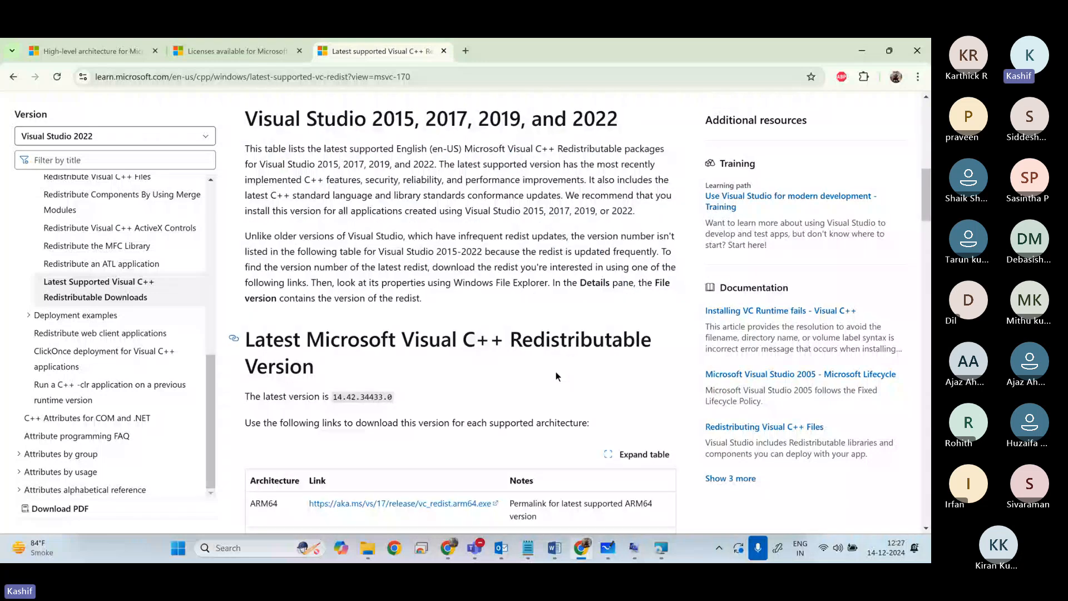
pyautogui.scroll(-1, 555, 376)
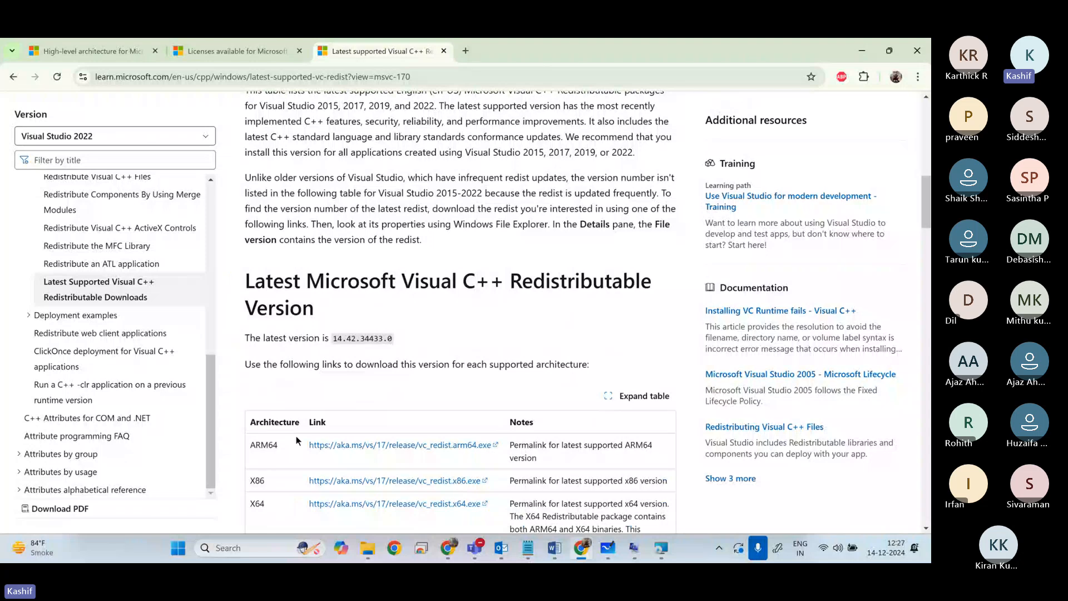
pyautogui.doubleClick(257, 503)
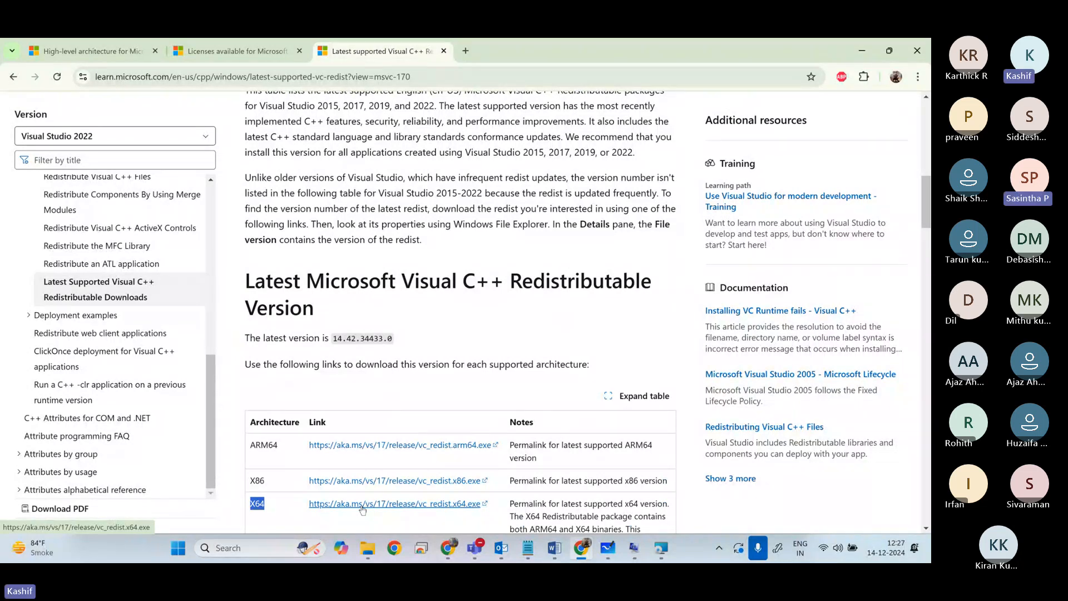
pyautogui.click(380, 506)
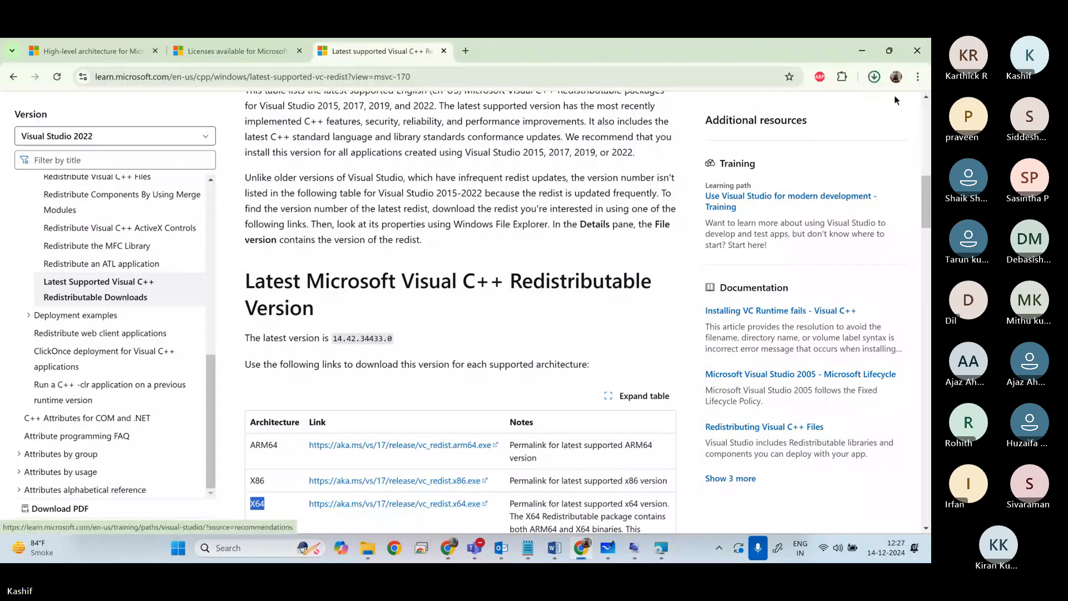
pyautogui.click(873, 76)
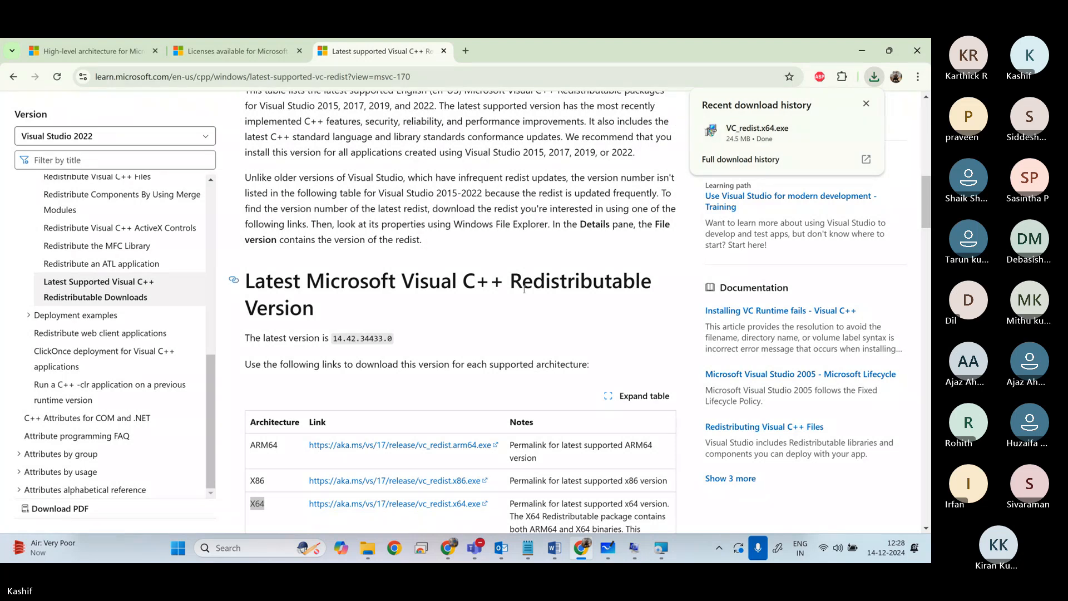
pyautogui.hotkey('ctrl', 'f')
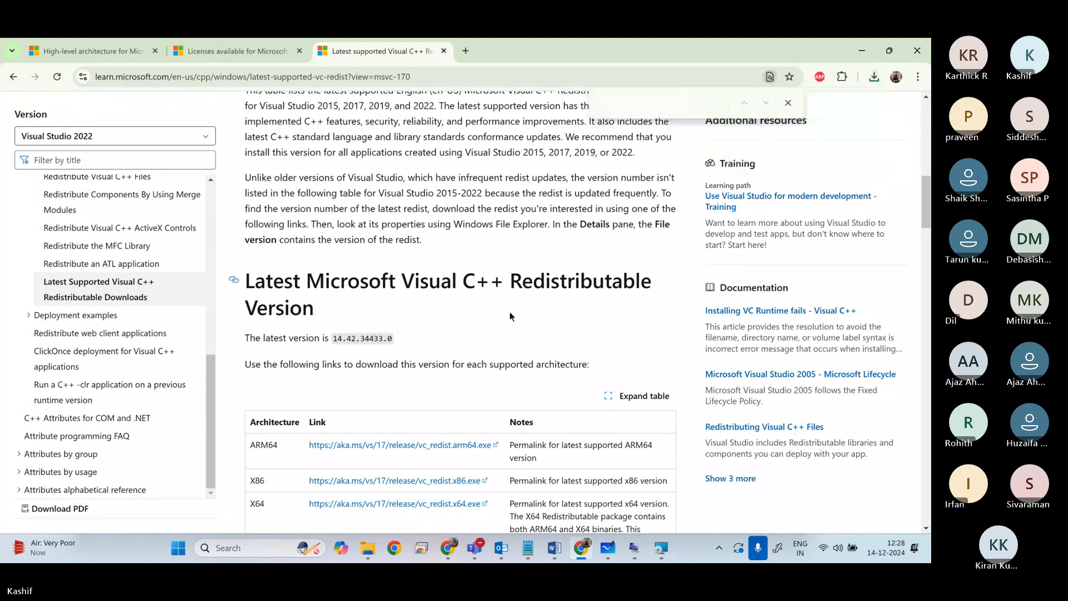
pyautogui.write('pytho')
pyautogui.press('BackSpace')
pyautogui.press('BackSpace')
pyautogui.press('BackSpace')
pyautogui.press('BackSpace')
pyautogui.press('BackSpace')
pyautogui.click(794, 102)
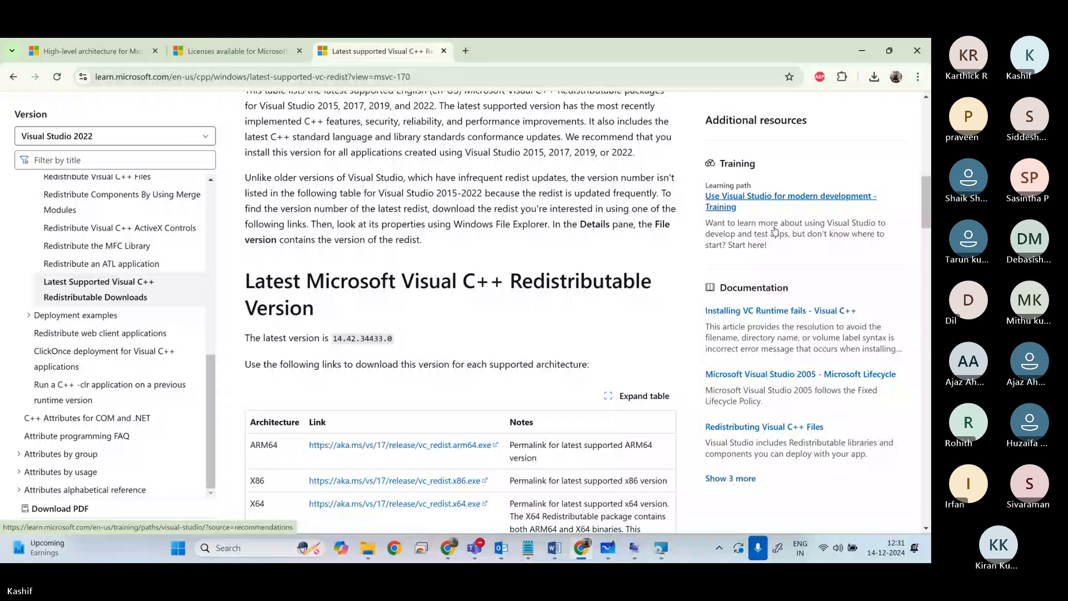
# Step: Search Windows for "ora", launch Oracle VM VirtualBox, and open the tools list of the Domain virtual machine
pyautogui.moveTo(599, 551)
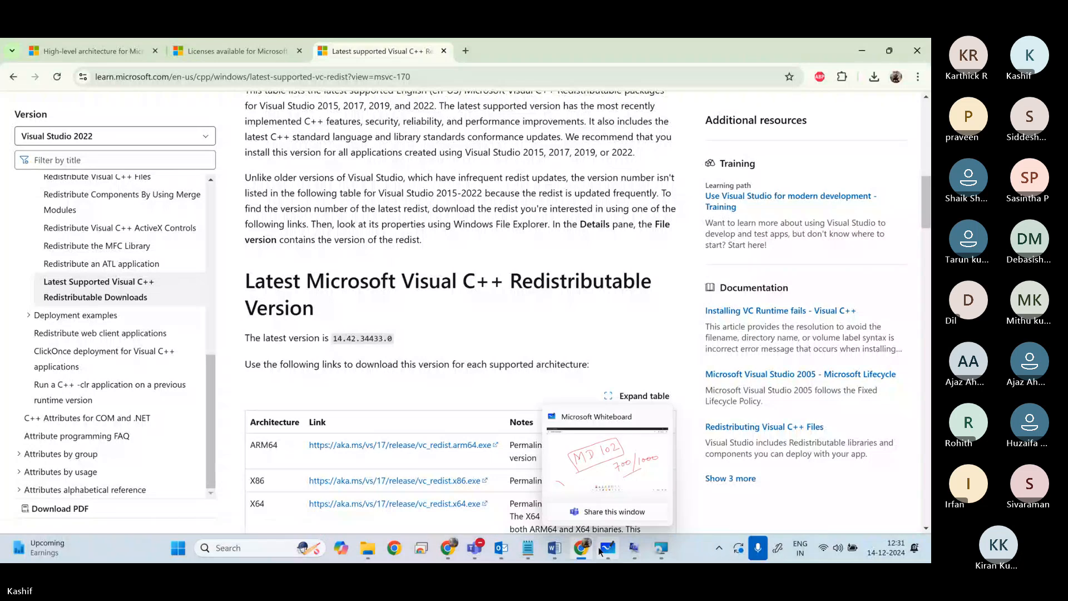
pyautogui.click(276, 546)
pyautogui.write('ora')
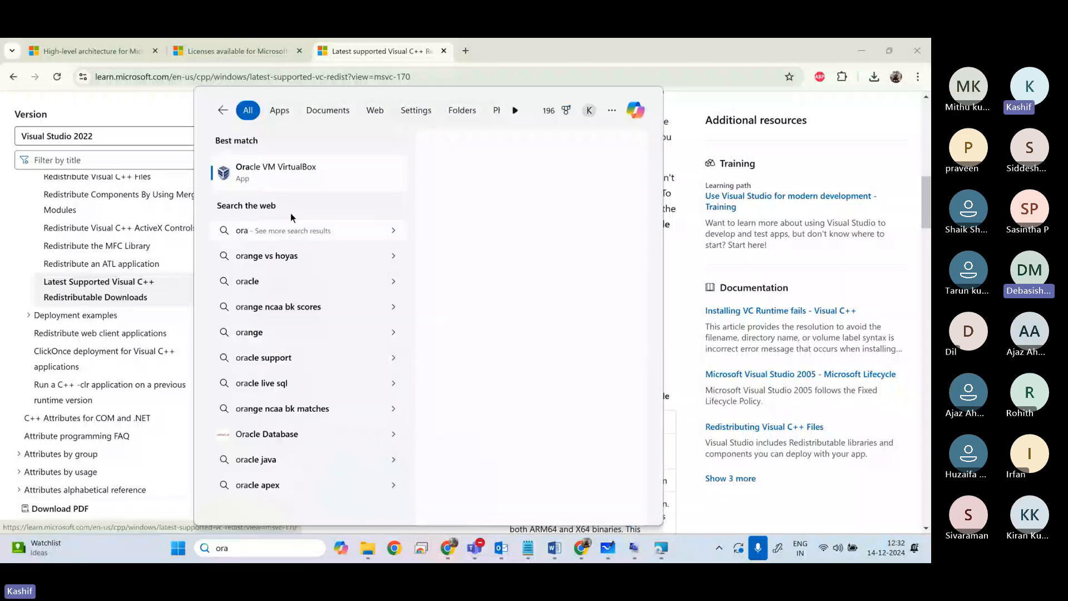
pyautogui.click(292, 168)
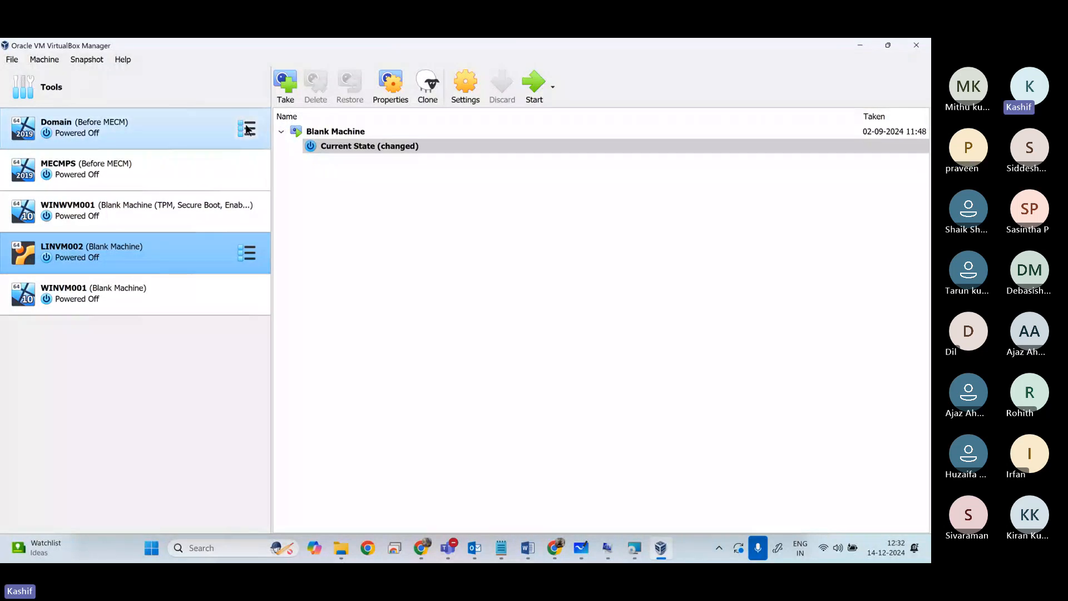
pyautogui.click(248, 129)
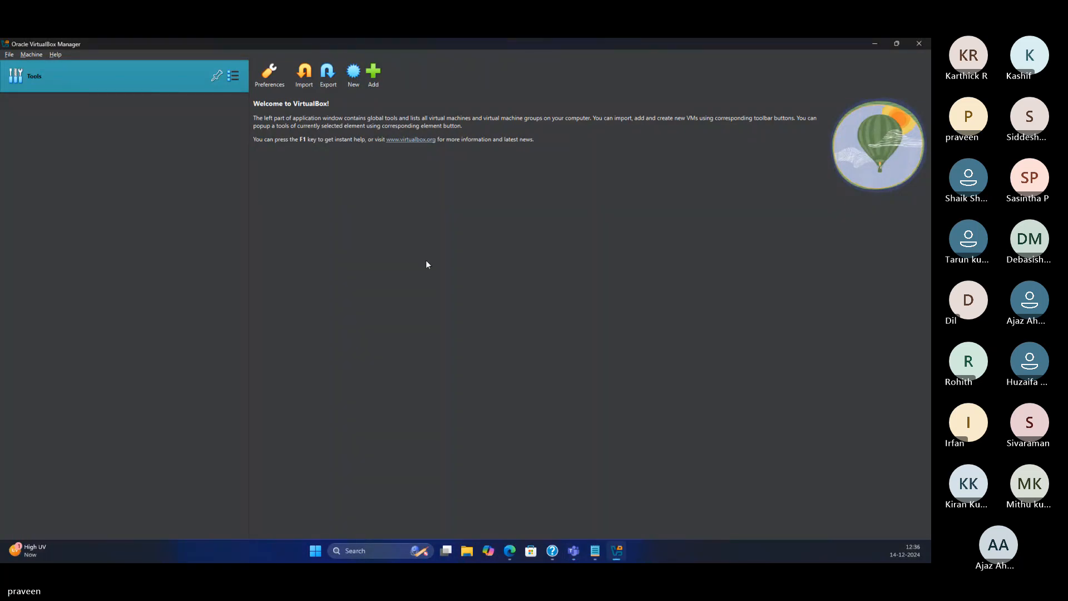
# Step: Locate the Windows disc image file in Downloads, minimize File Explorer, and start creating a new virtual machine in VirtualBox
pyautogui.click(468, 552)
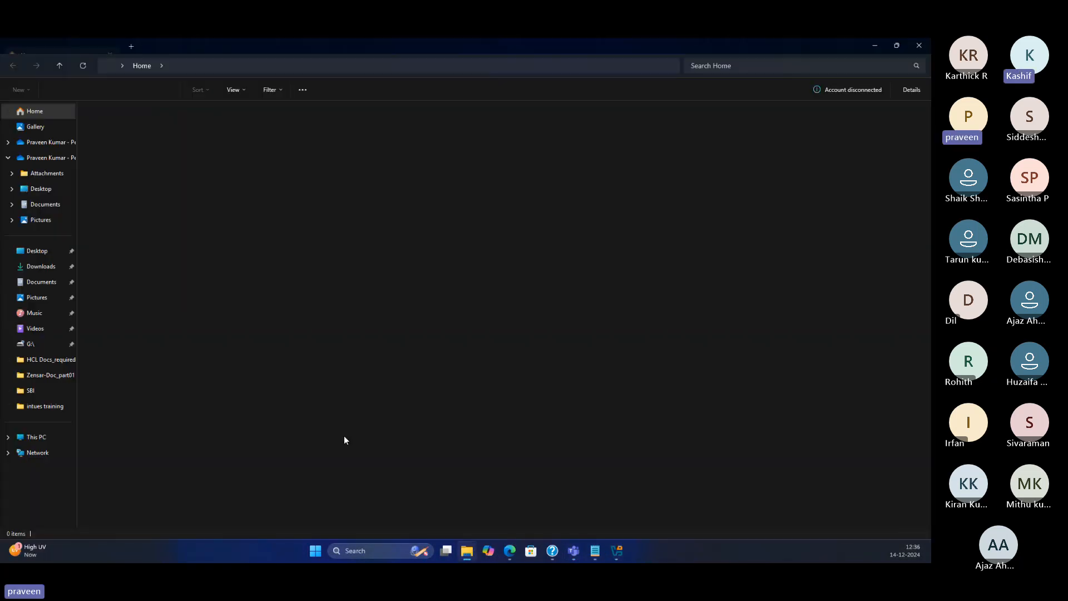
pyautogui.click(49, 267)
pyautogui.click(125, 136)
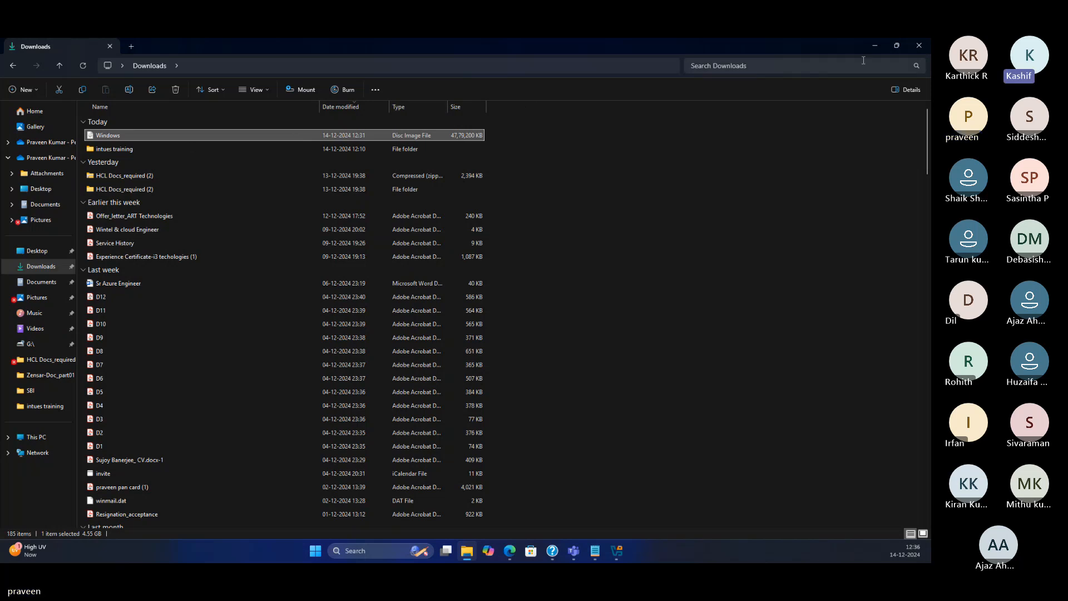
pyautogui.click(874, 47)
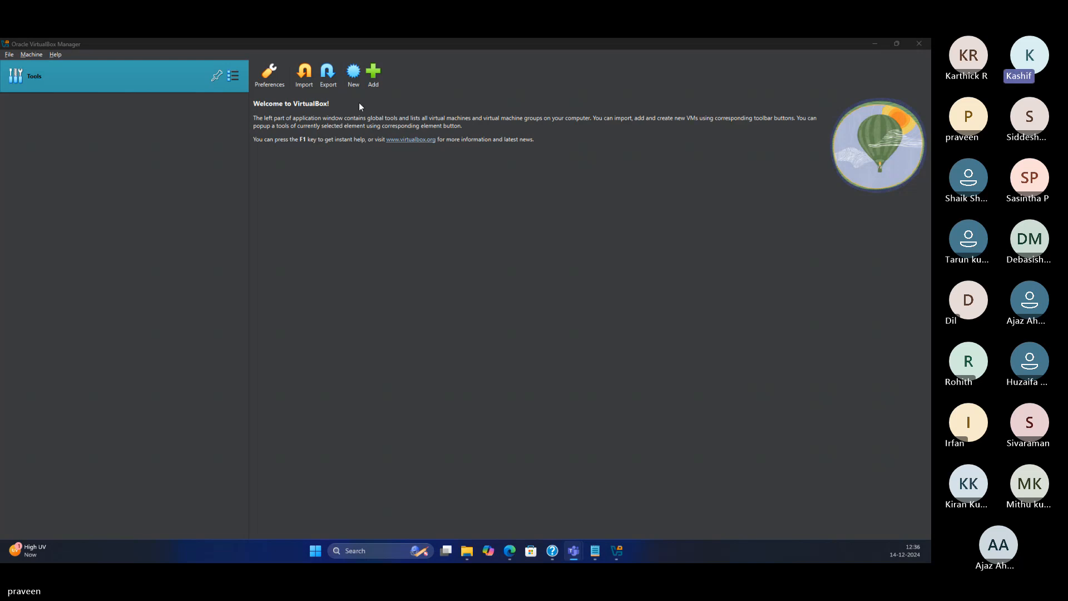
pyautogui.click(353, 71)
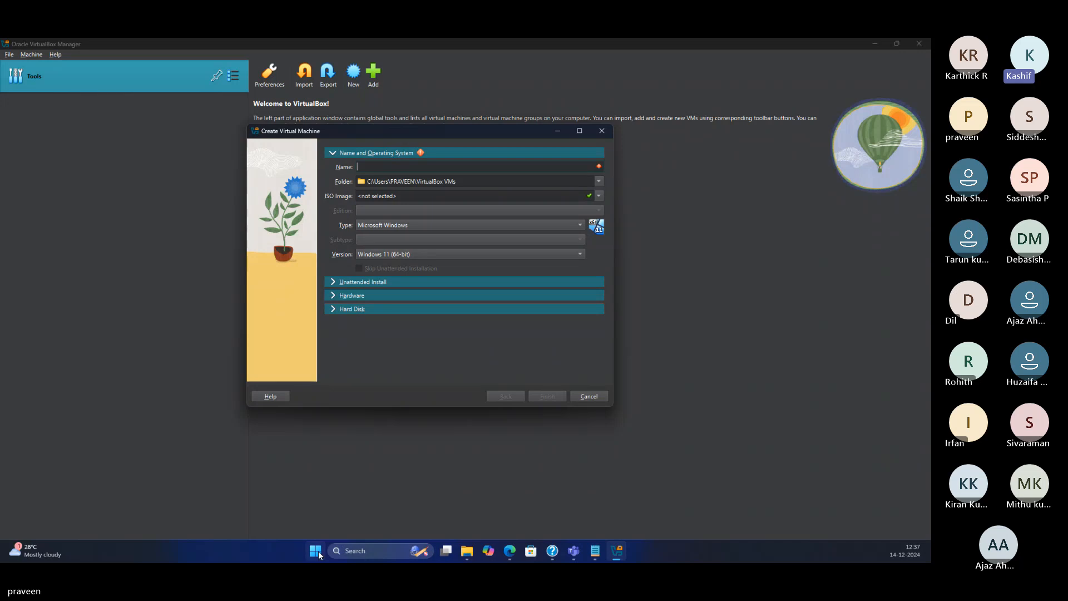
# Step: Run the systeminfo command, search Windows for "systeminfo", open System Information, and maximize its window
pyautogui.click(344, 550)
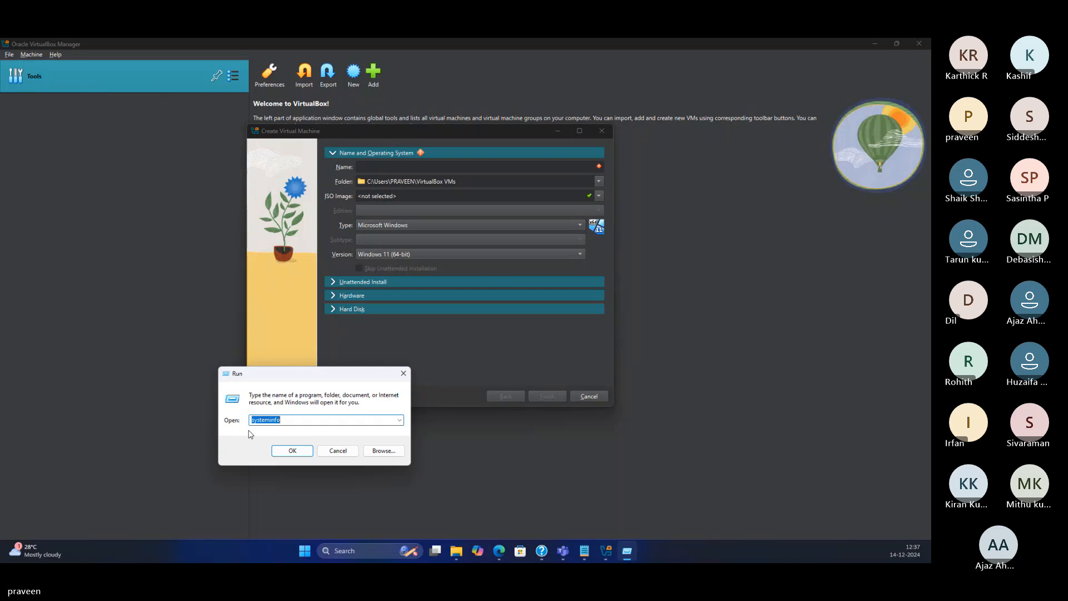
pyautogui.press('Return')
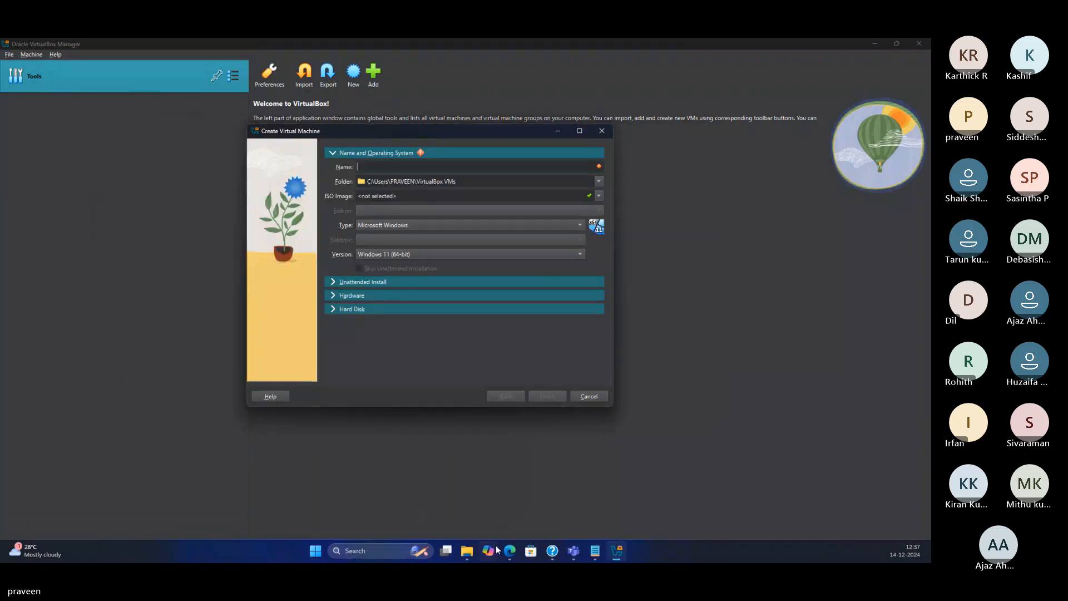
pyautogui.click(378, 552)
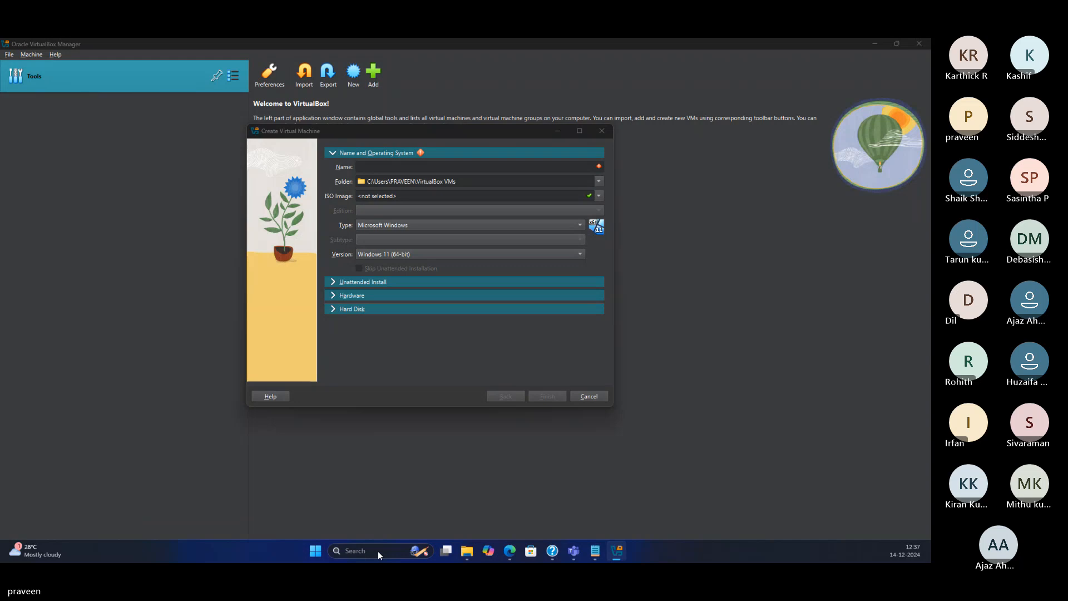
pyautogui.write('systeminfo')
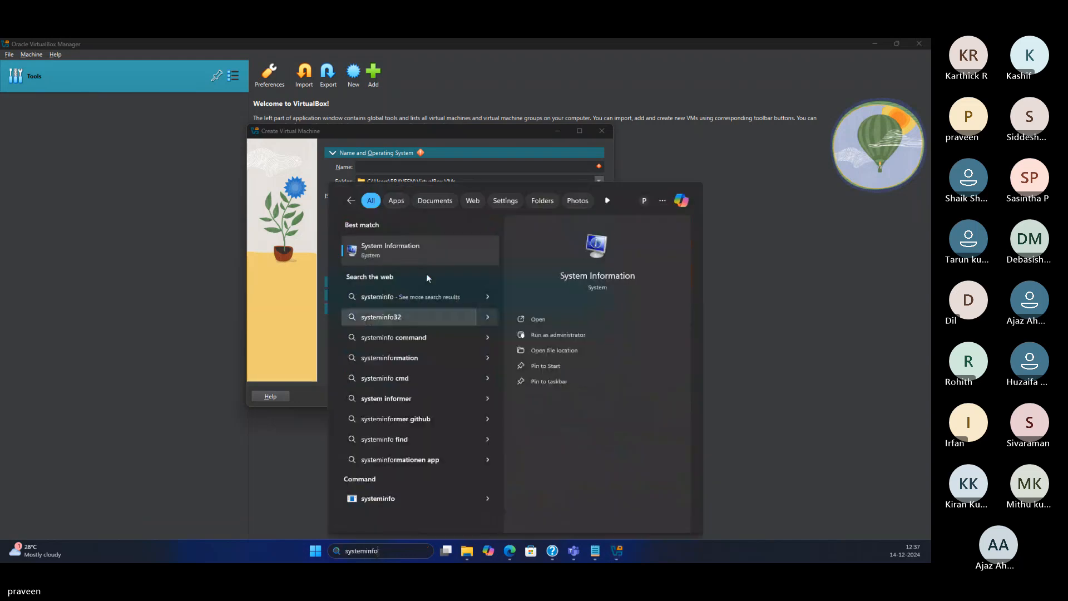
pyautogui.press('Return')
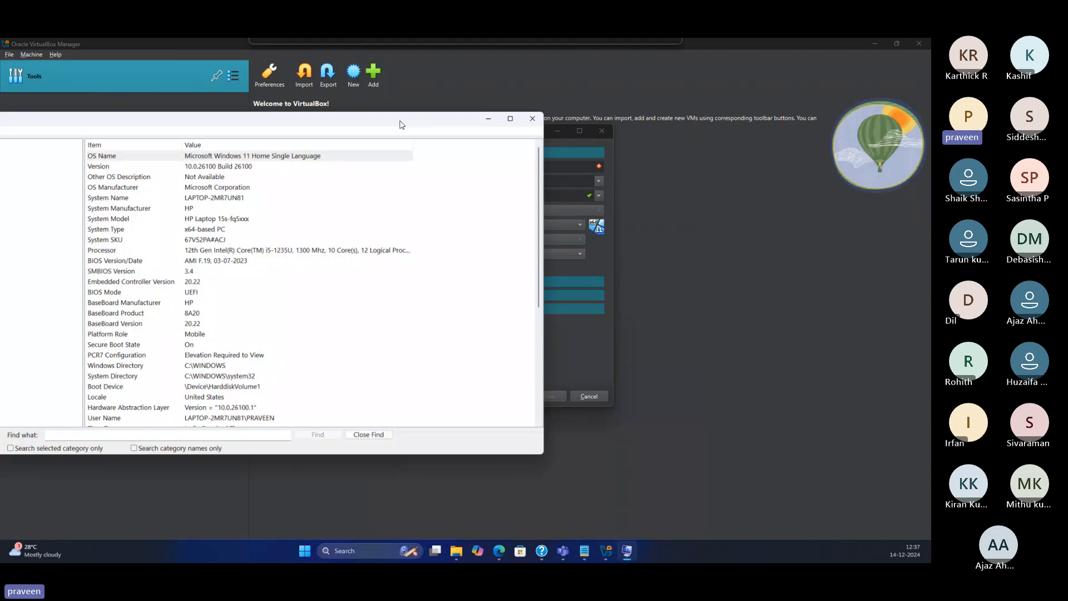
pyautogui.moveTo(400, 120); pyautogui.dragTo(521, 107)
pyautogui.click(633, 107)
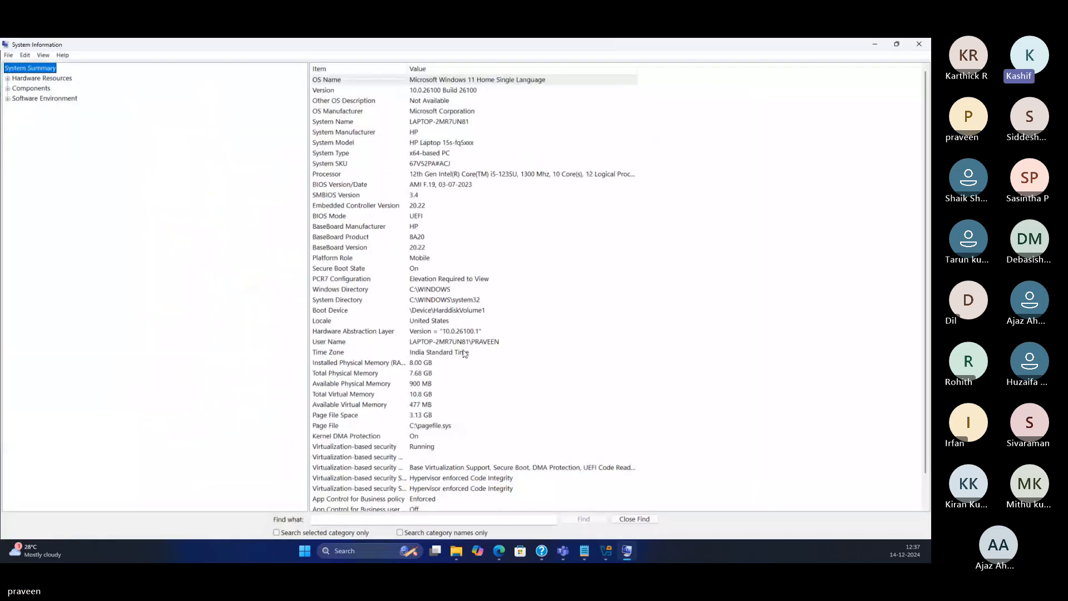
# Step: Examine the Installed Physical Memory (RAM) and Processor entries in the System Summary
pyautogui.click(447, 364)
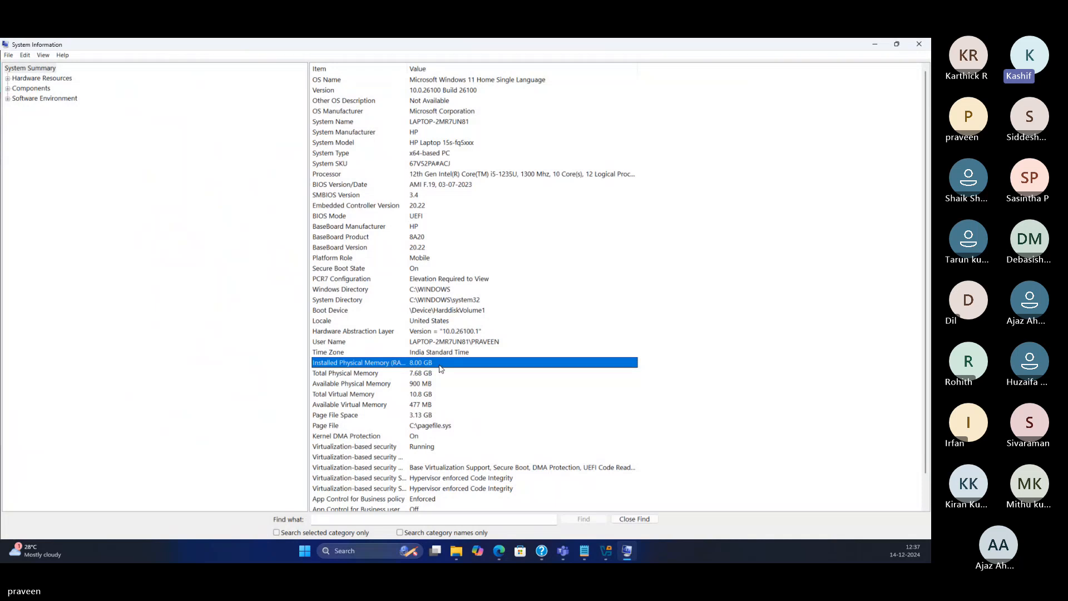
pyautogui.click(542, 175)
pyautogui.click(428, 365)
pyautogui.scroll(-1, 460, 334)
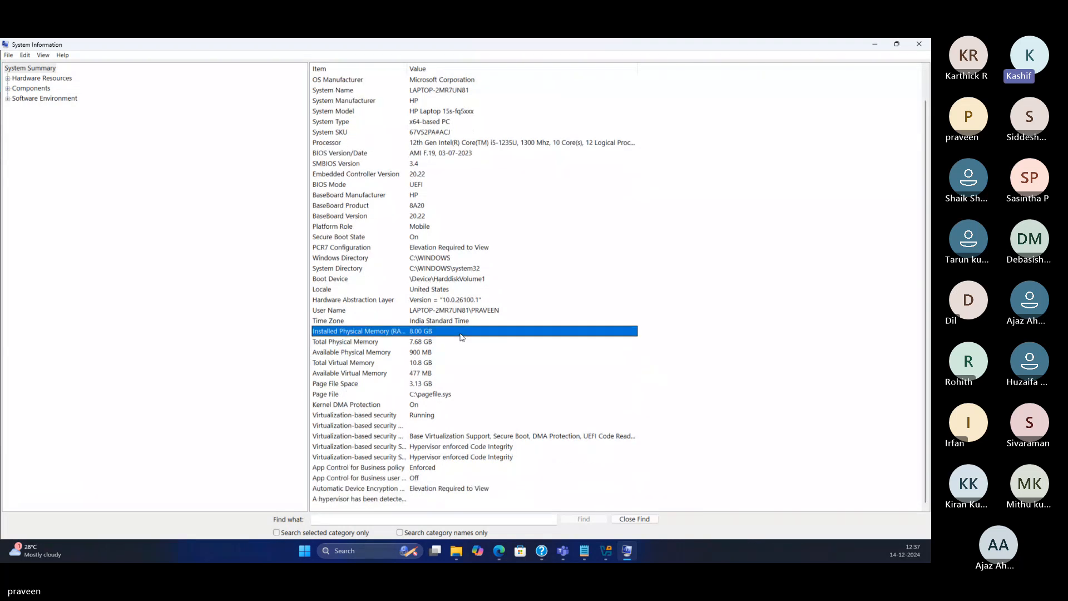
pyautogui.scroll(1, 461, 334)
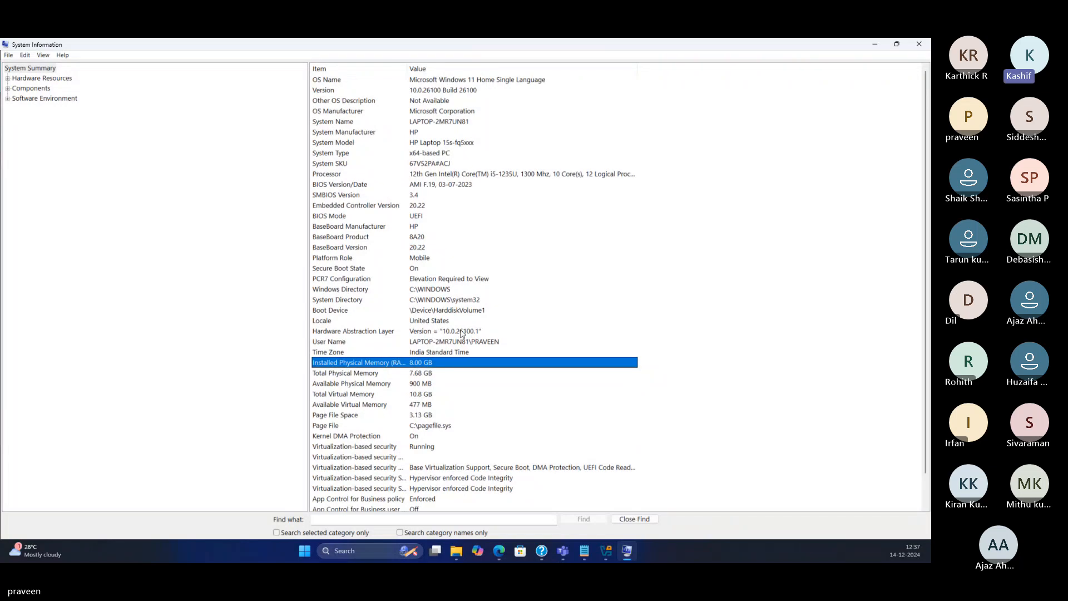
# Step: Check the C: and D: drives' free space and the D: contents in File Explorer, and minimize it and System Information
pyautogui.click(458, 553)
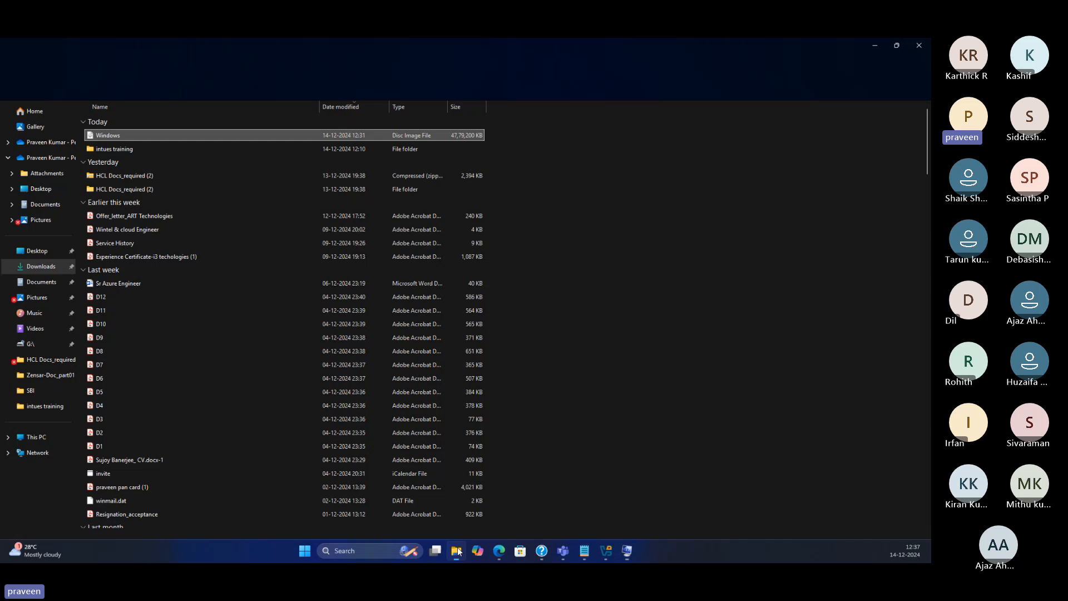
pyautogui.click(36, 437)
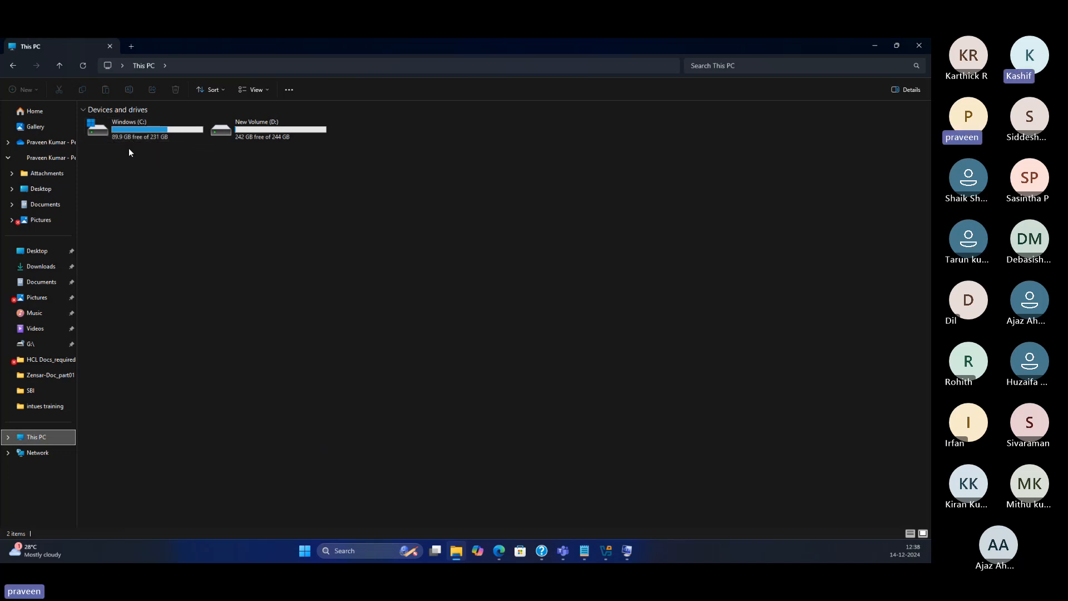
pyautogui.click(263, 133)
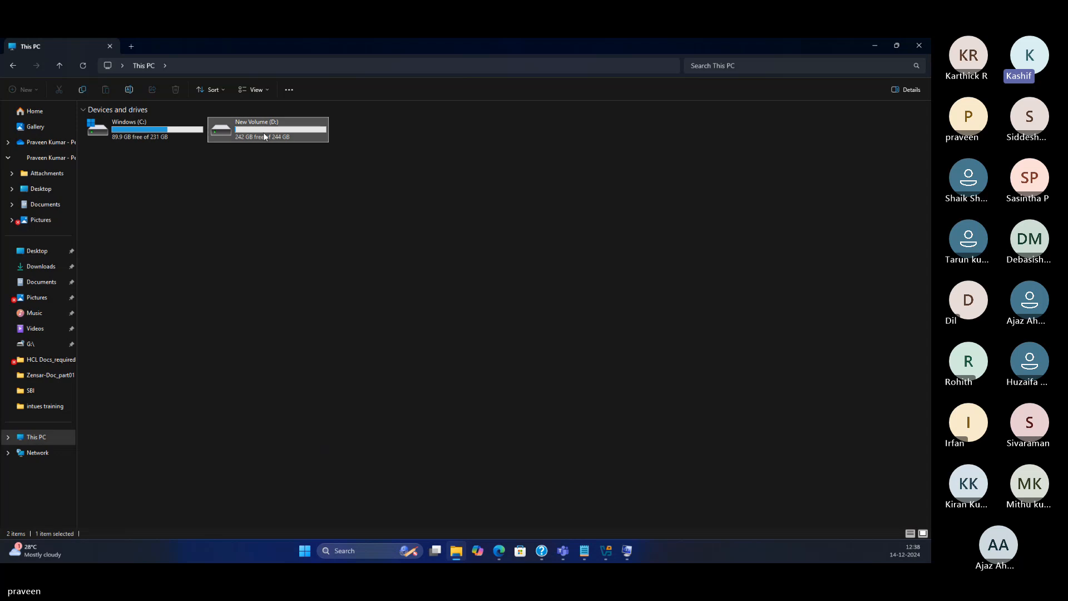
pyautogui.doubleClick(267, 138)
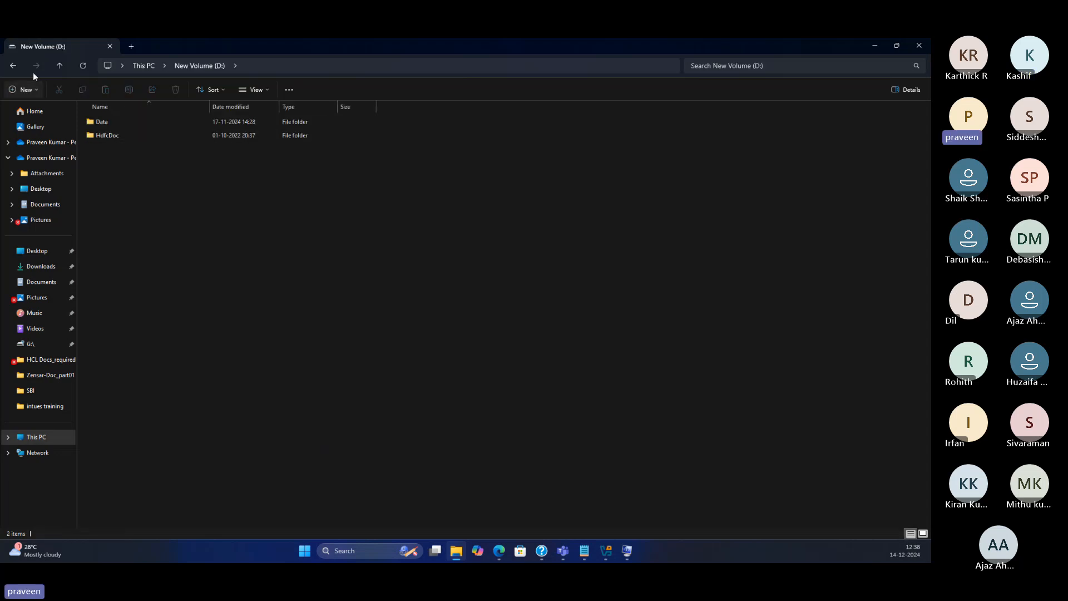
pyautogui.click(13, 66)
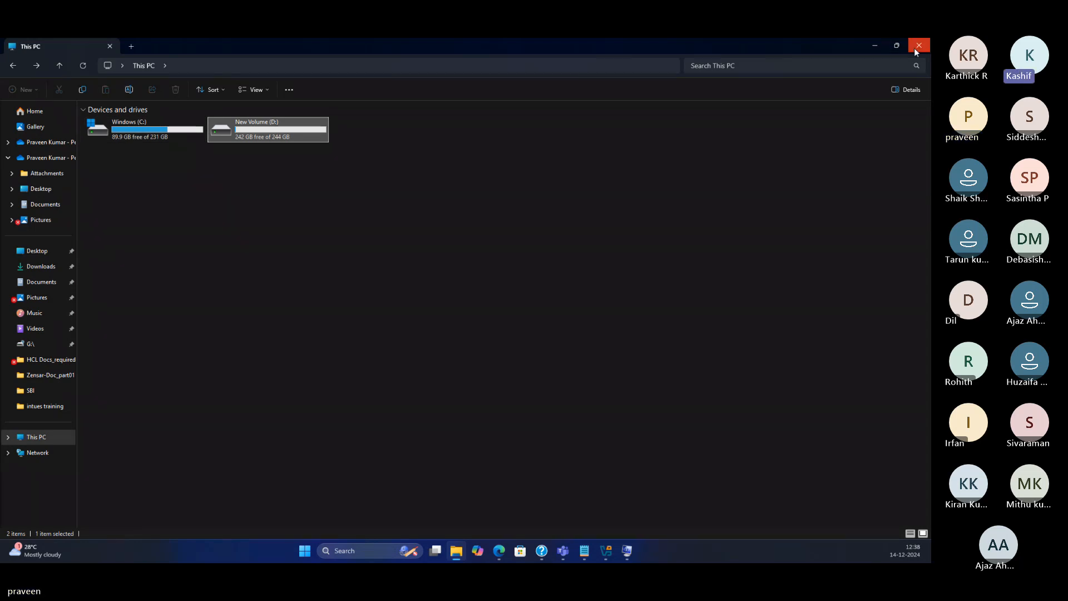
pyautogui.click(875, 47)
pyautogui.click(875, 45)
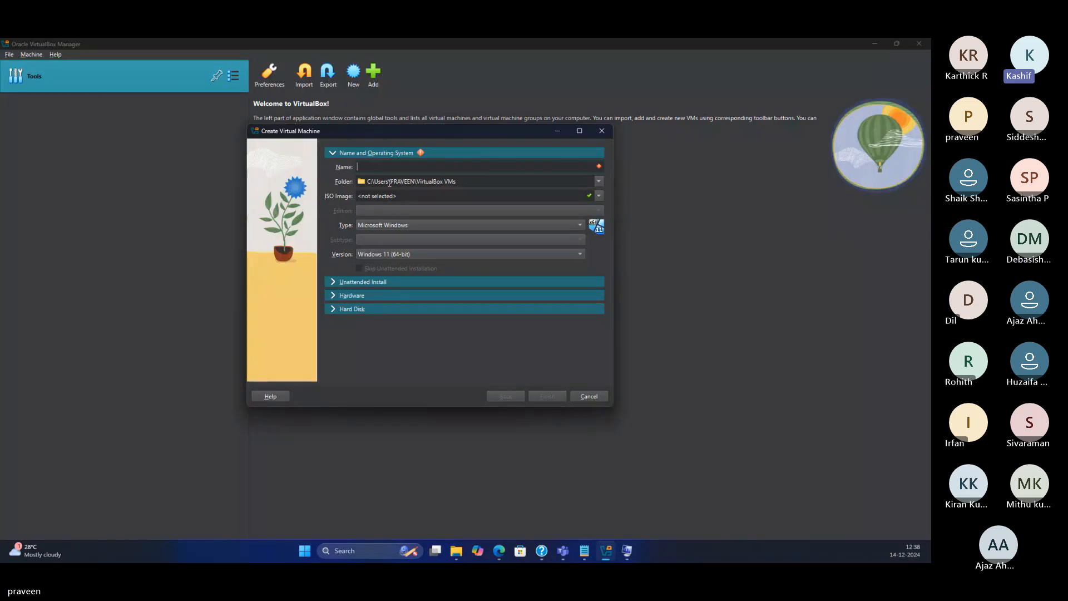
# Step: Keep the default VirtualBox VMs folder for the new virtual machine and activate its name for entry
pyautogui.click(454, 180)
pyautogui.click(598, 182)
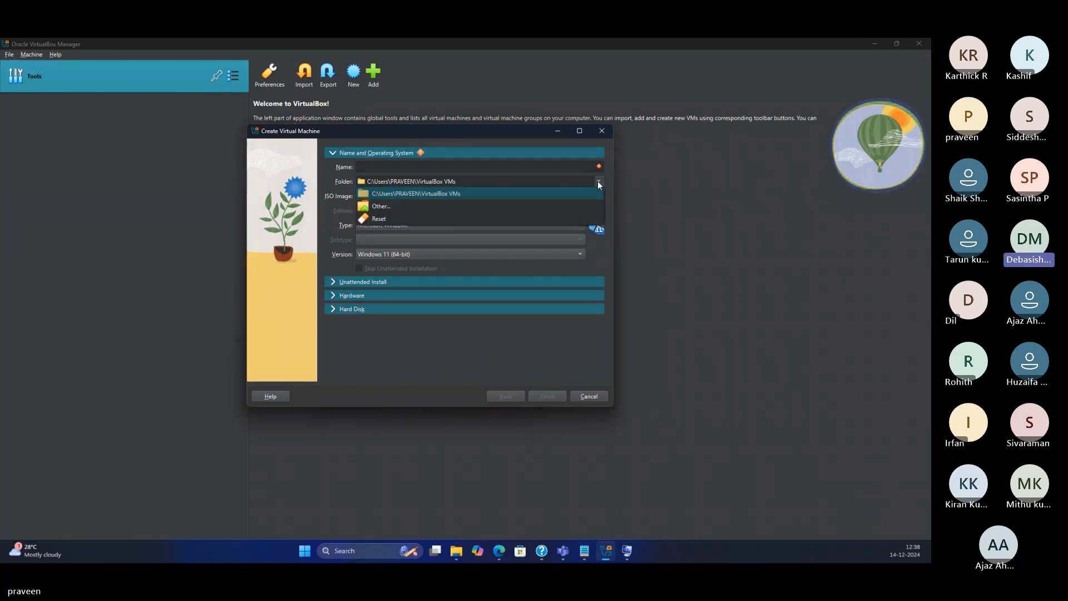
pyautogui.click(456, 192)
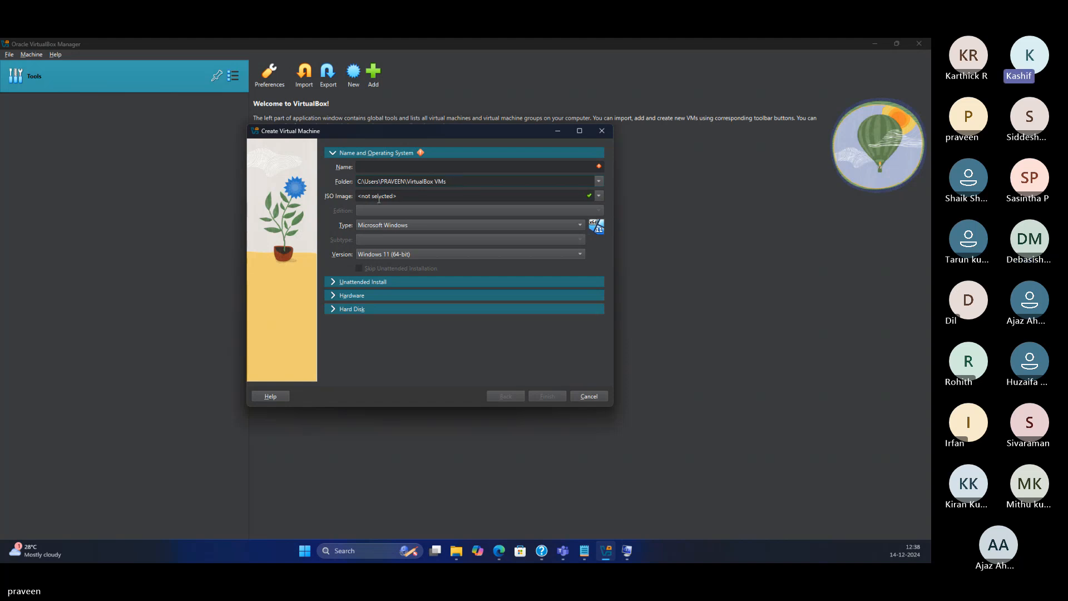
pyautogui.click(370, 167)
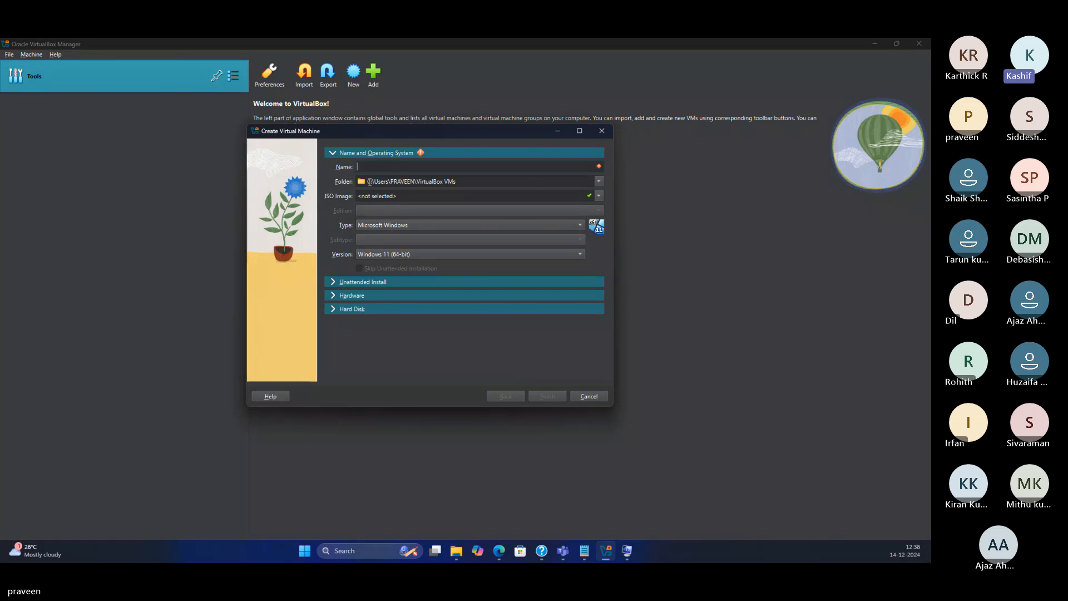
# Step: Name the new virtual machine WINVM001 and keep its default folder
pyautogui.click(469, 181)
pyautogui.click(469, 181)
pyautogui.click(394, 169)
pyautogui.write('WINVM001')
pyautogui.click(441, 183)
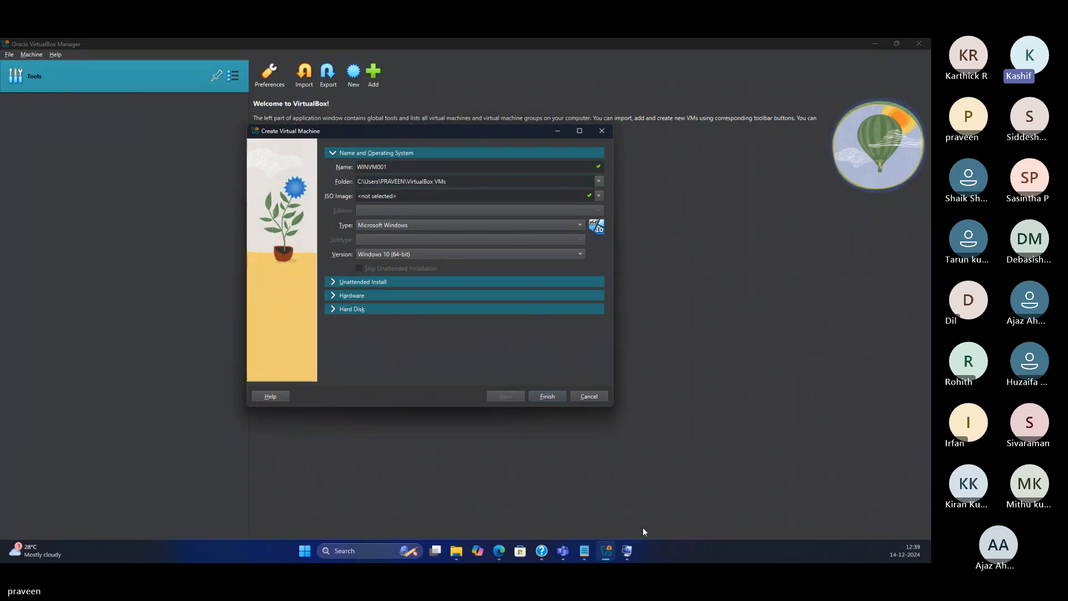
# Step: Examine the choices available for the new machine's folder and ISO image
pyautogui.click(588, 552)
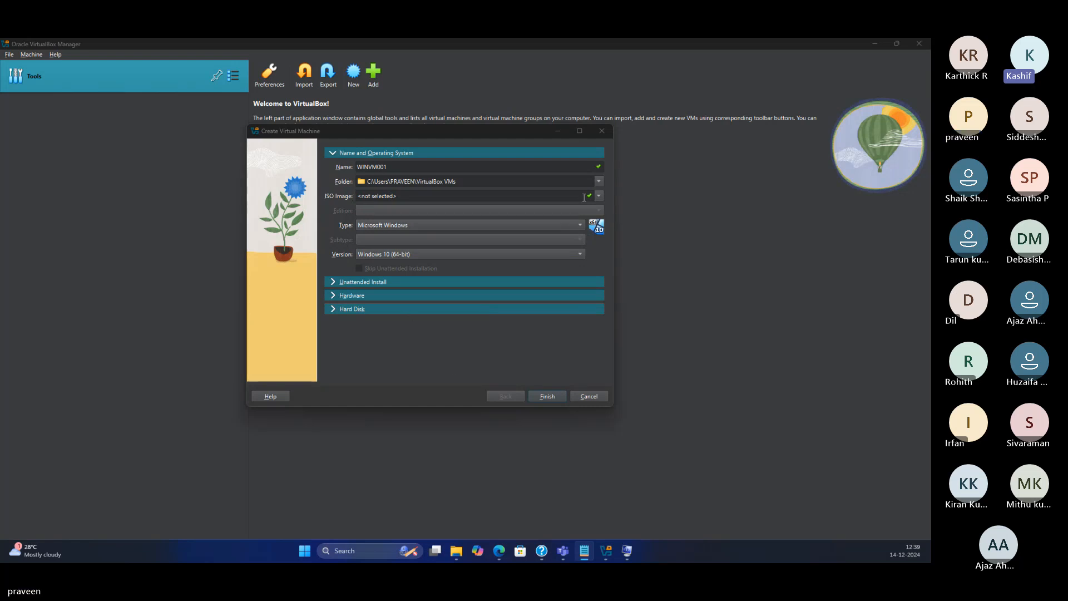
pyautogui.click(502, 199)
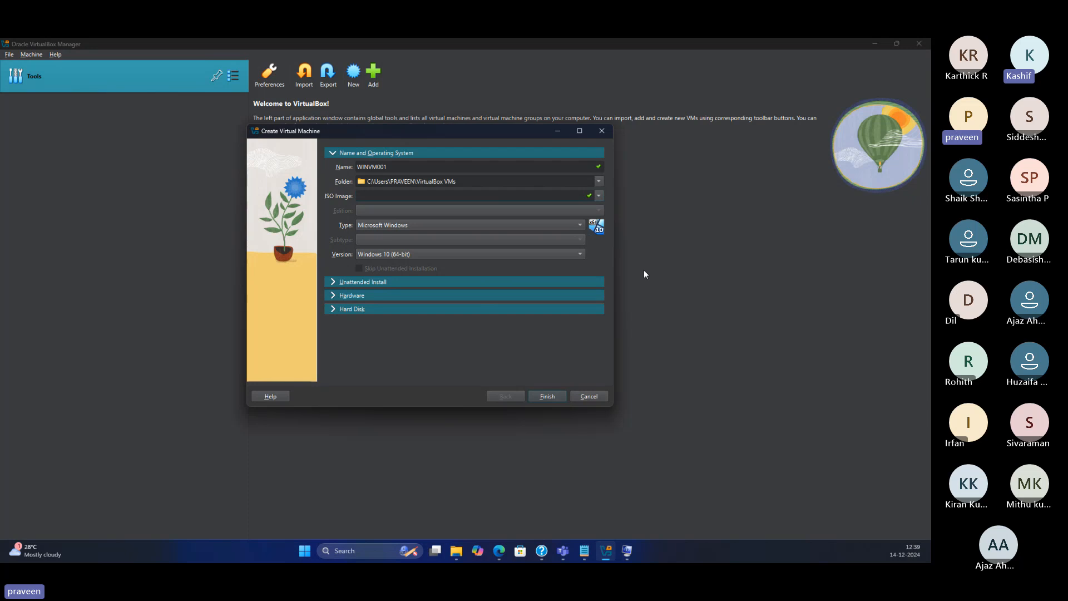
pyautogui.click(477, 169)
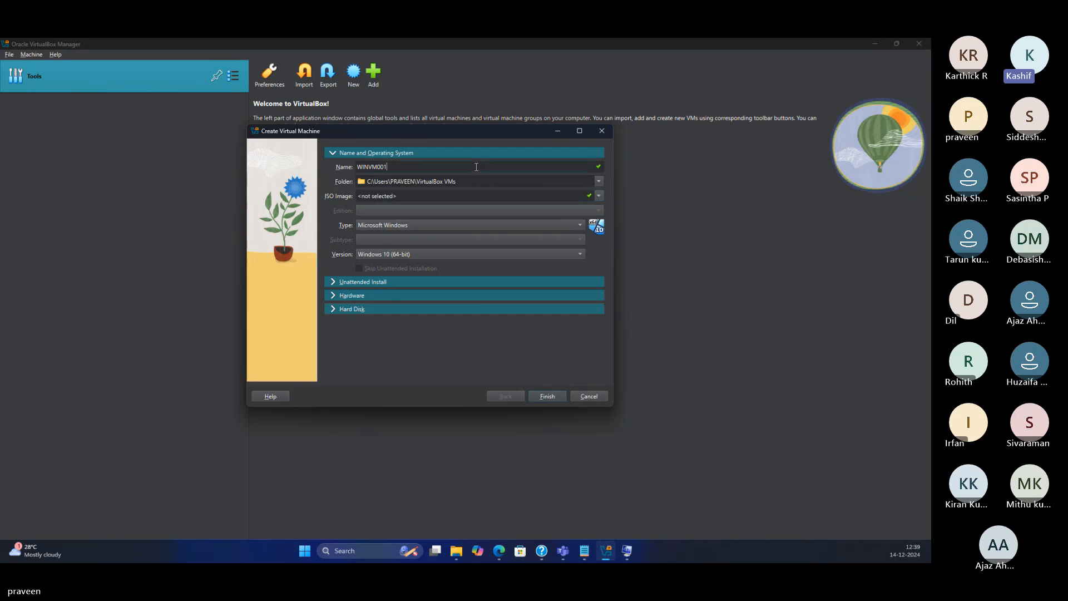
pyautogui.click(598, 196)
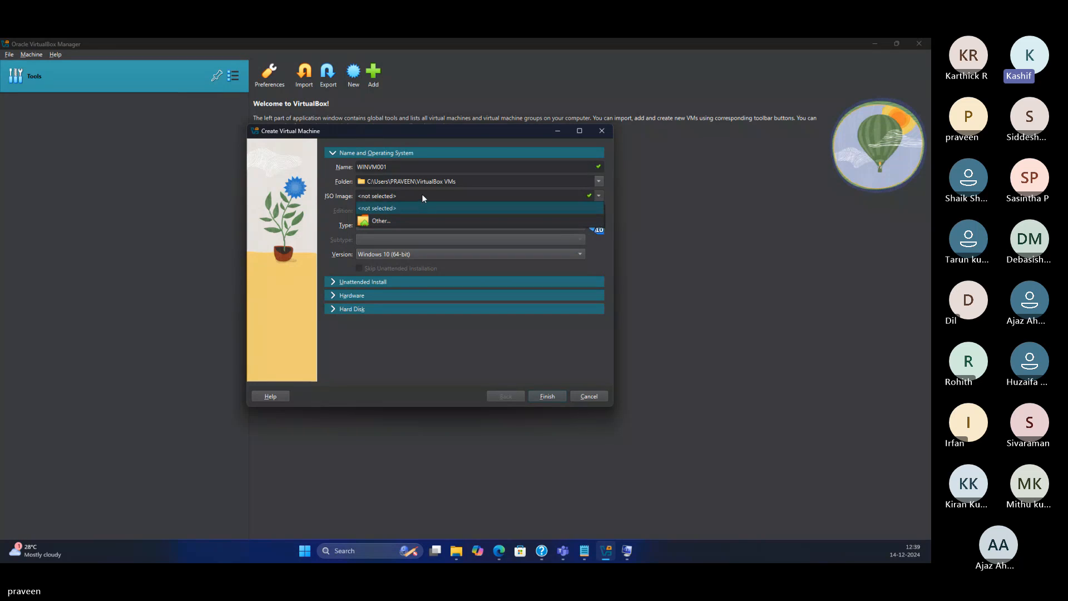
pyautogui.click(442, 167)
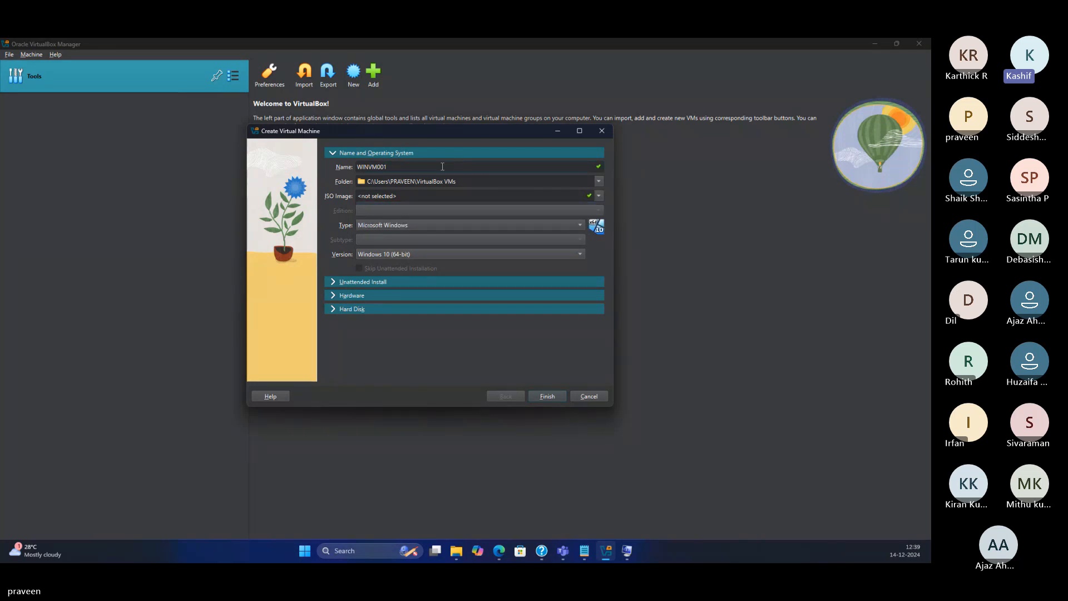
pyautogui.click(432, 196)
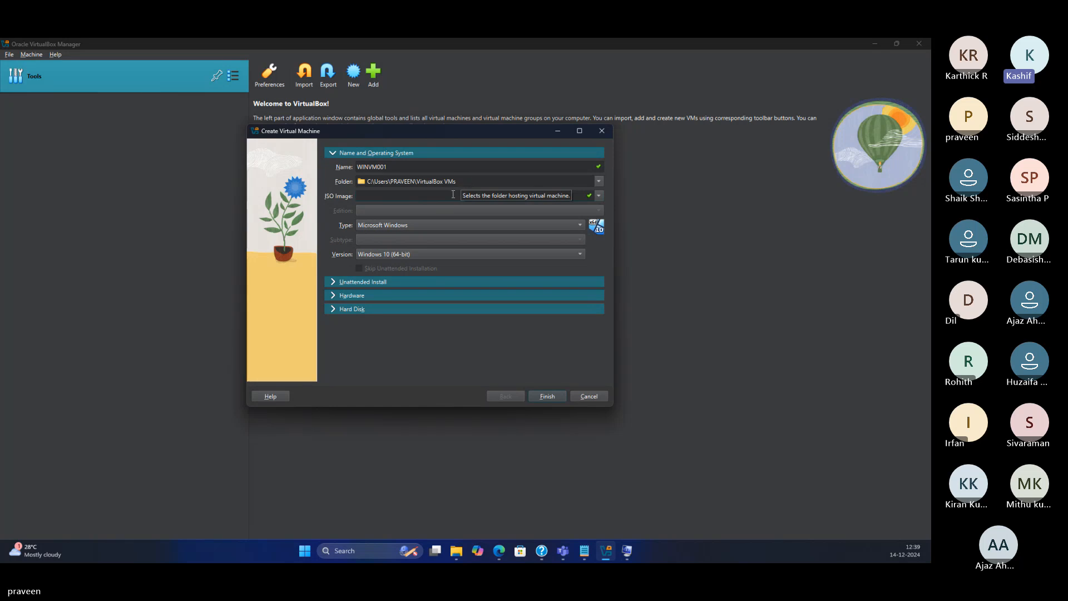
pyautogui.click(599, 182)
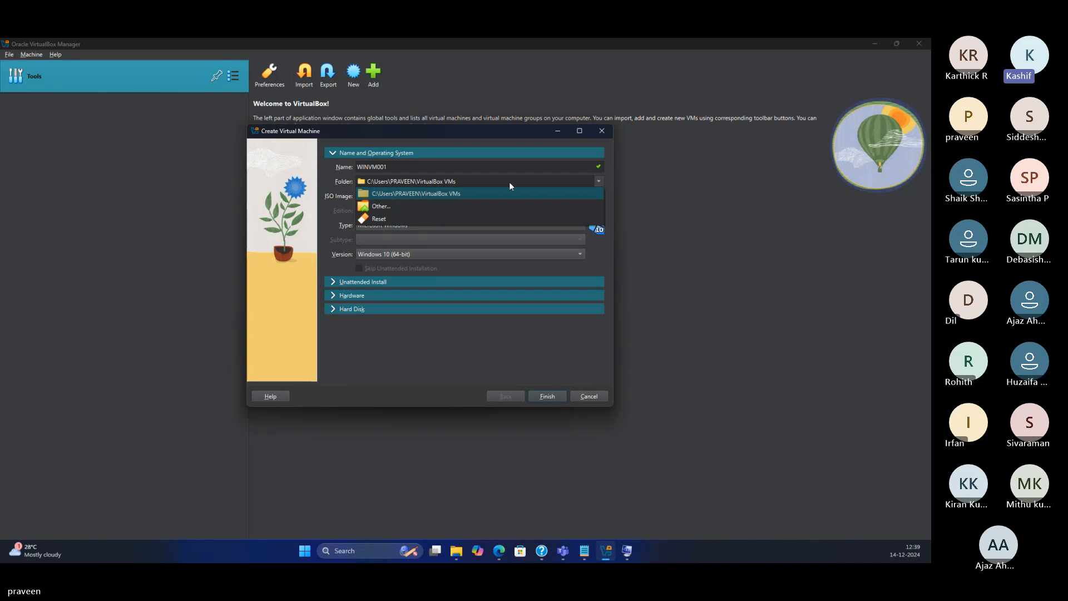
pyautogui.click(509, 181)
pyautogui.click(595, 179)
pyautogui.click(483, 182)
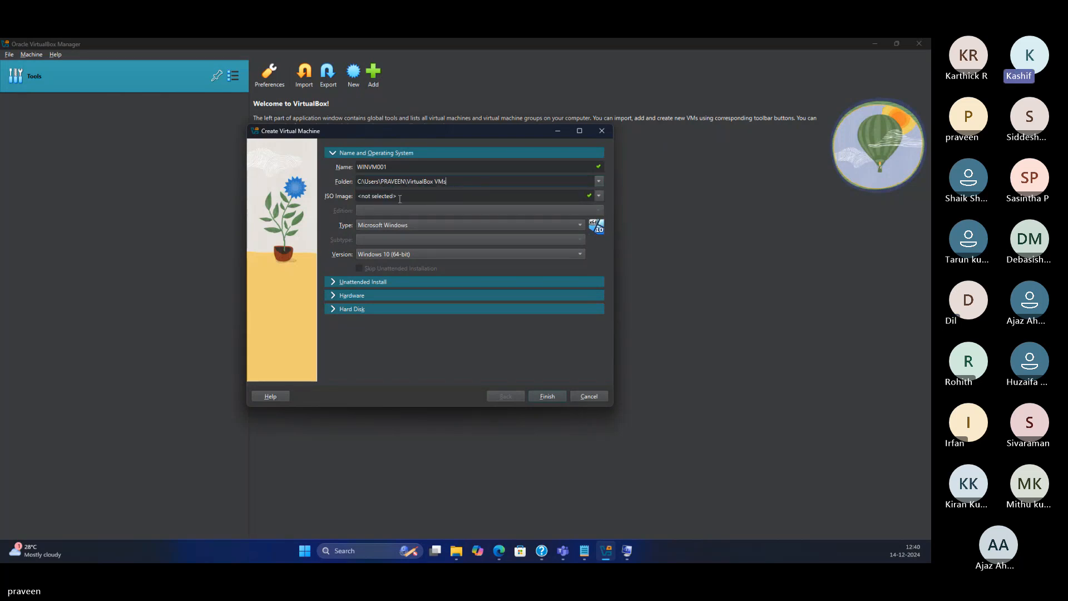
pyautogui.click(599, 195)
pyautogui.click(599, 195)
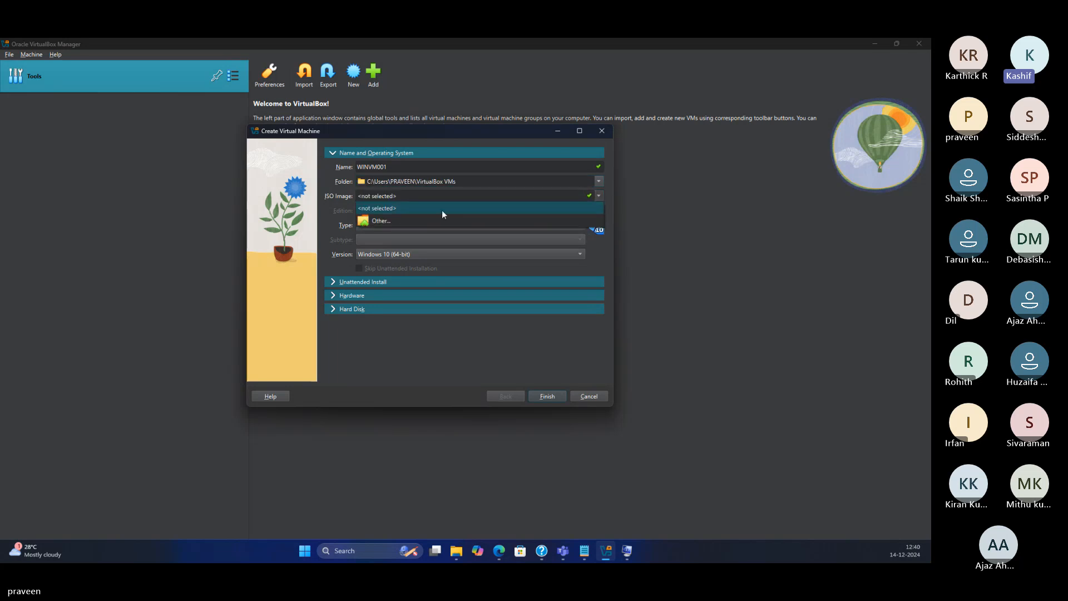
pyautogui.click(607, 255)
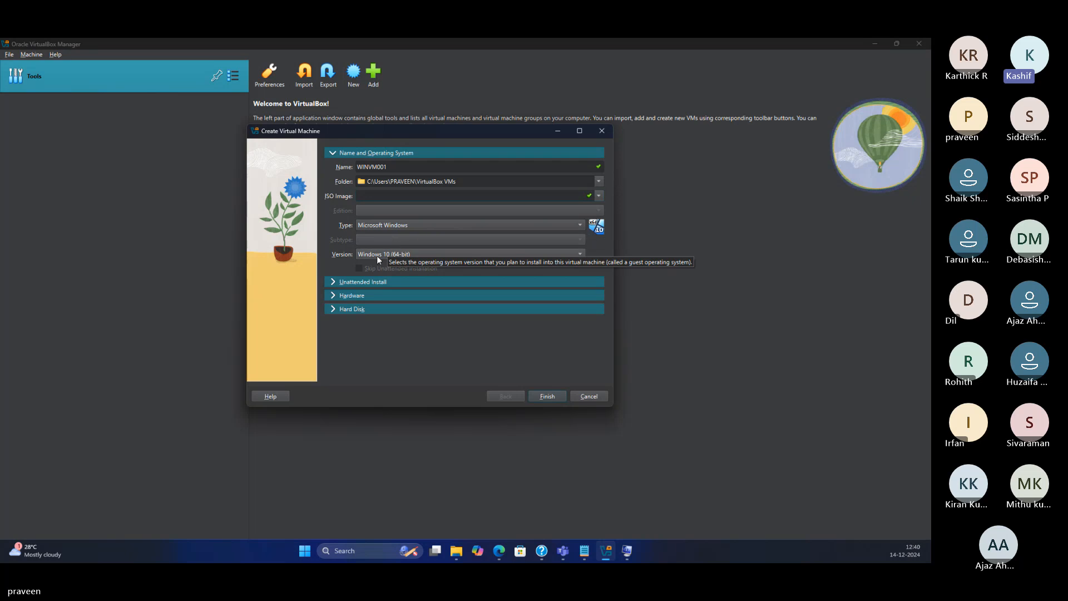
# Step: Keep Microsoft Windows as the guest operating system type and expand the Unattended Install section
pyautogui.click(405, 225)
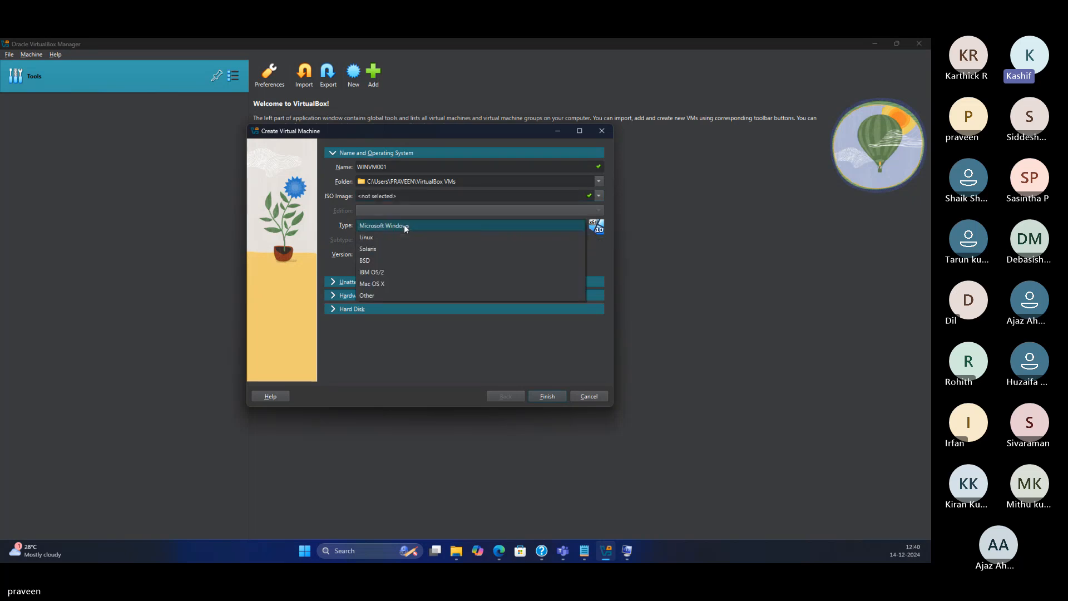
pyautogui.click(404, 225)
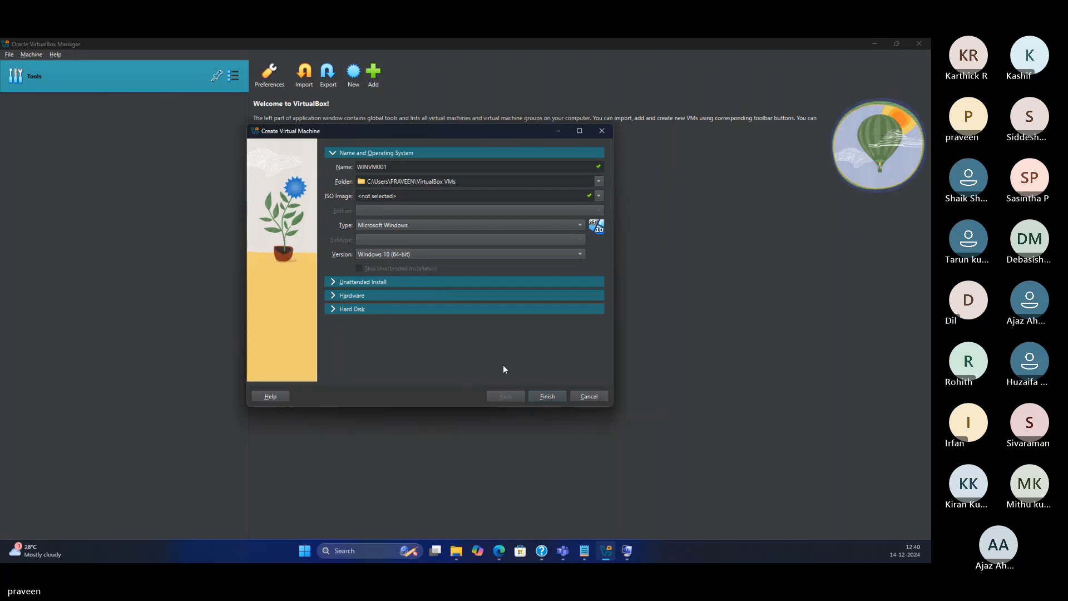
pyautogui.click(334, 282)
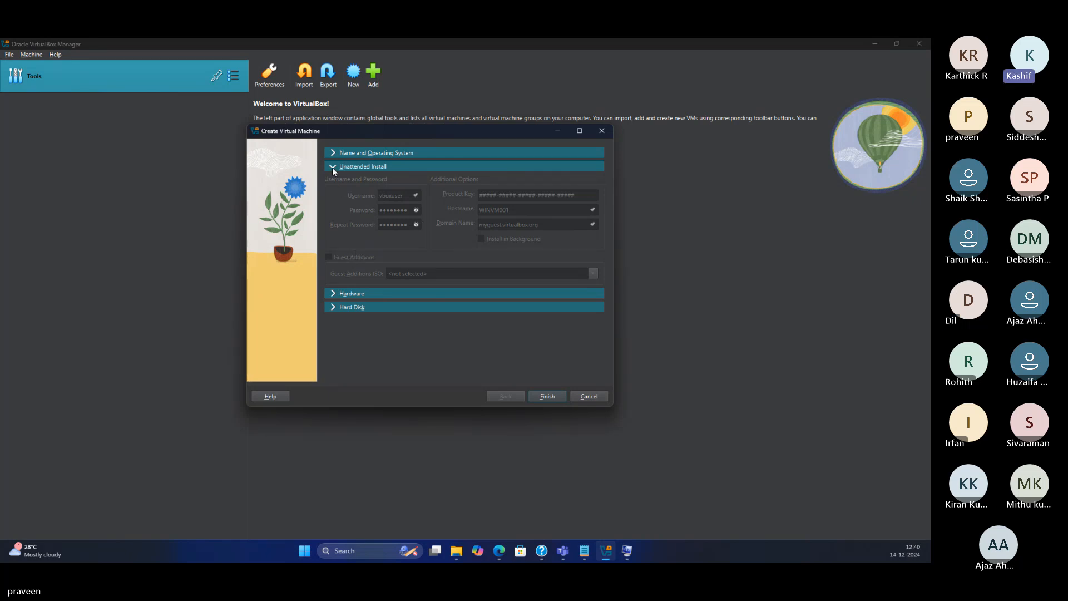
# Step: Set the new machine's base memory to 4097 MB and its processors to 2
pyautogui.click(334, 292)
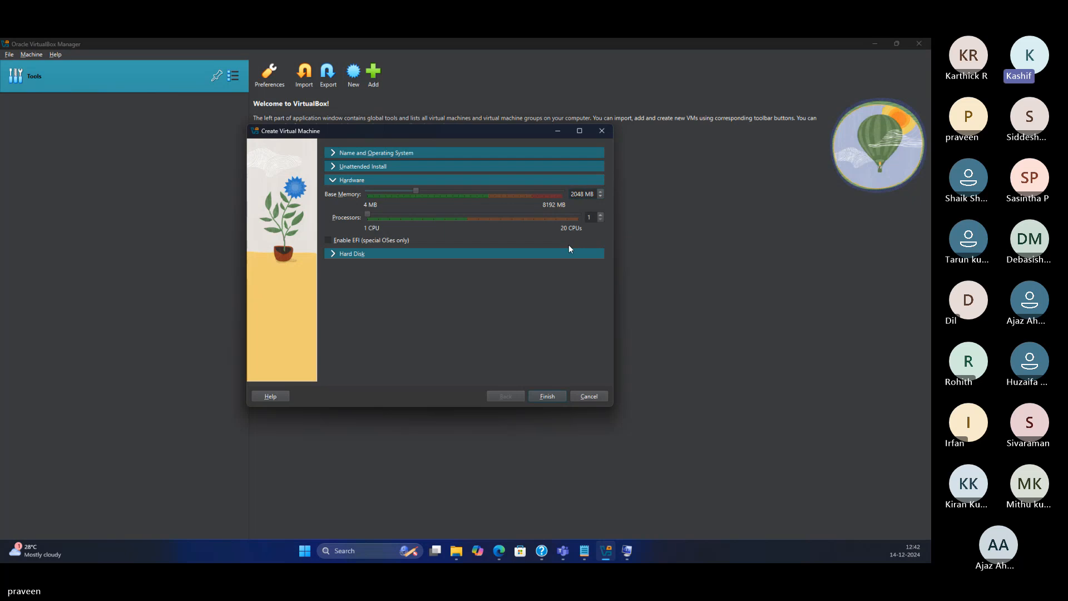
pyautogui.press('BackSpace')
pyautogui.press('BackSpace')
pyautogui.press('BackSpace')
pyautogui.press('BackSpace')
pyautogui.write('4097')
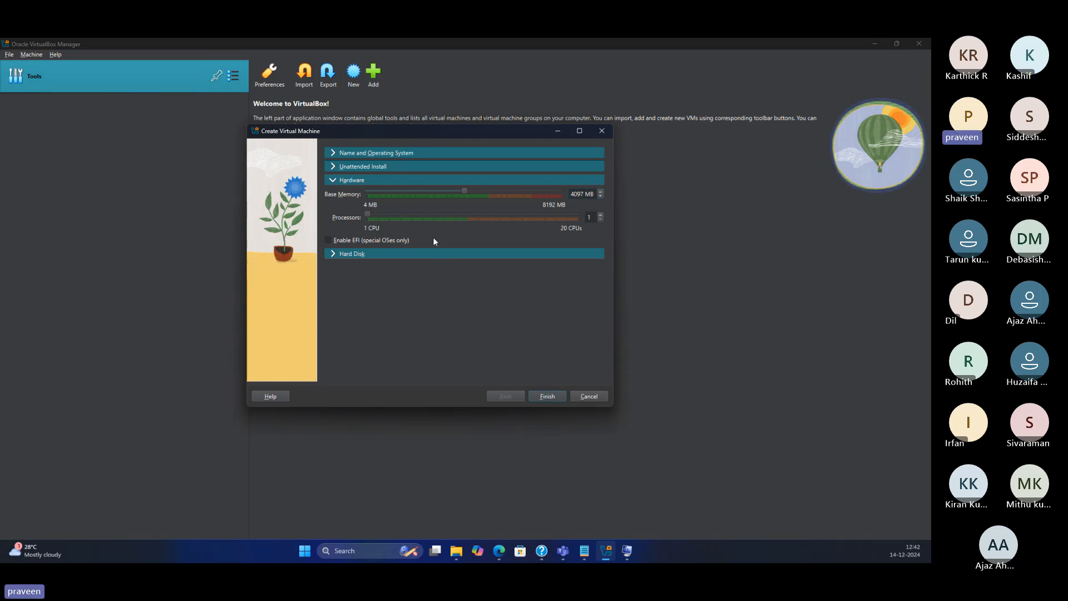
pyautogui.click(593, 218)
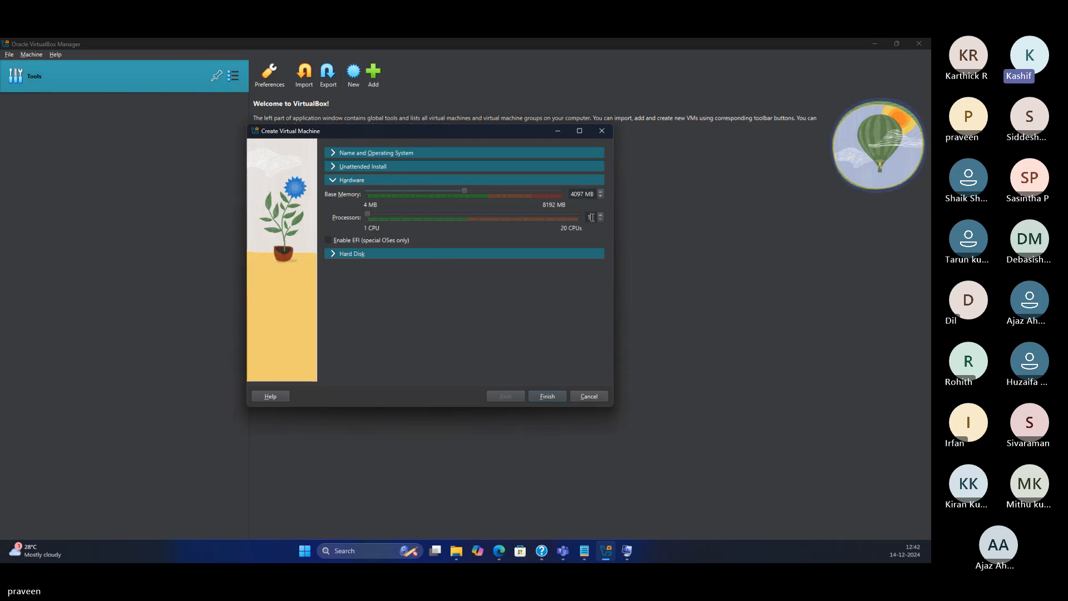
pyautogui.press('BackSpace')
pyautogui.write('2')
# Step: Set the new virtual hard disk's size to 80 GB and finish creating the machine
pyautogui.click(333, 254)
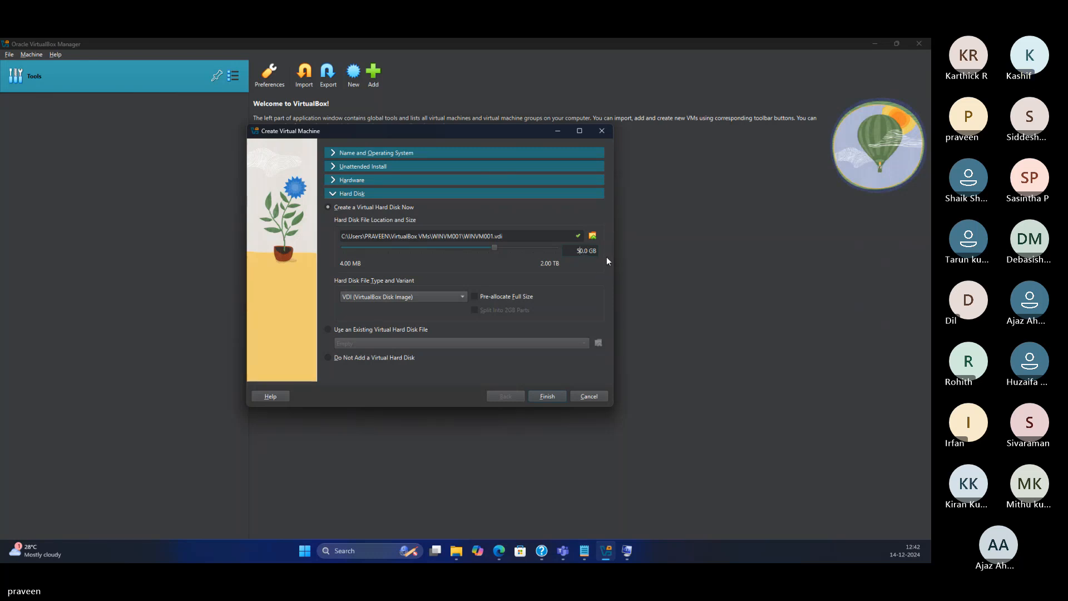
pyautogui.press('BackSpace')
pyautogui.write('8')
pyautogui.click(548, 396)
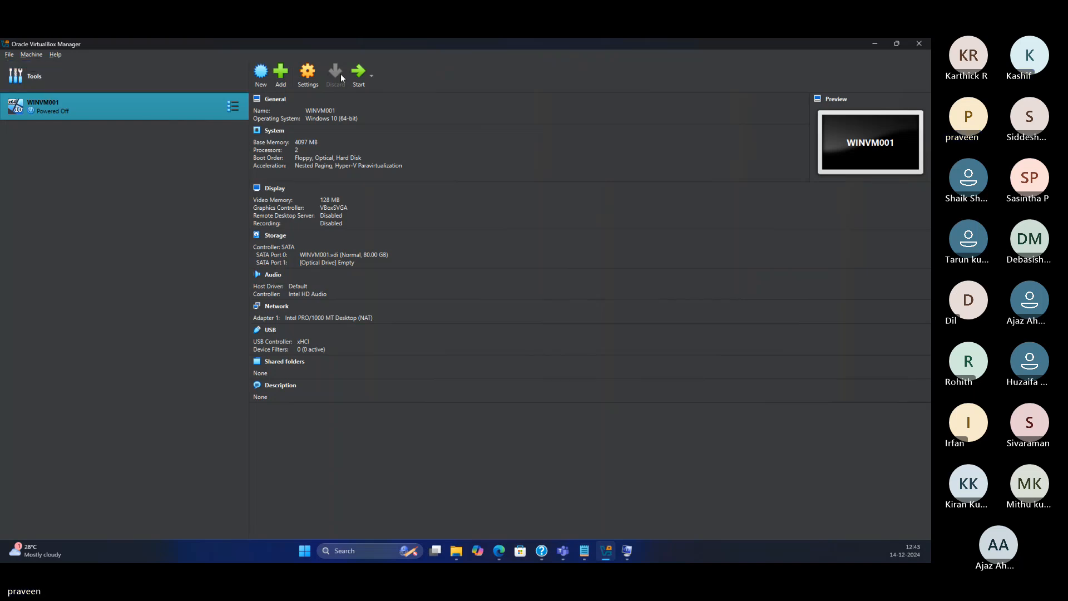
# Step: Open WINVM001's settings, reposition the window, and check the advanced and basic General options
pyautogui.click(302, 83)
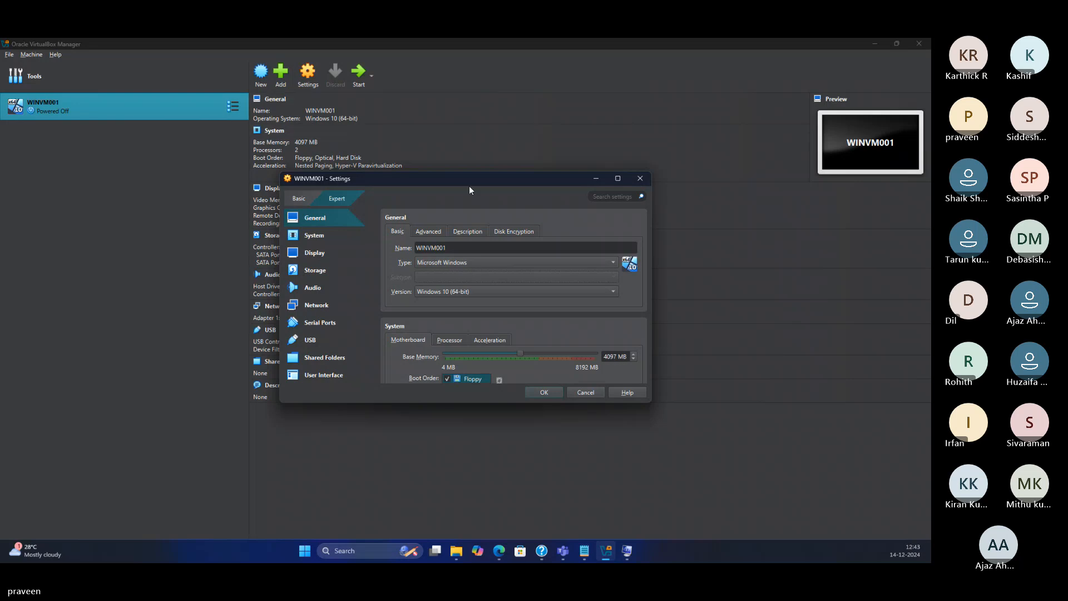
pyautogui.moveTo(469, 179); pyautogui.dragTo(582, 95)
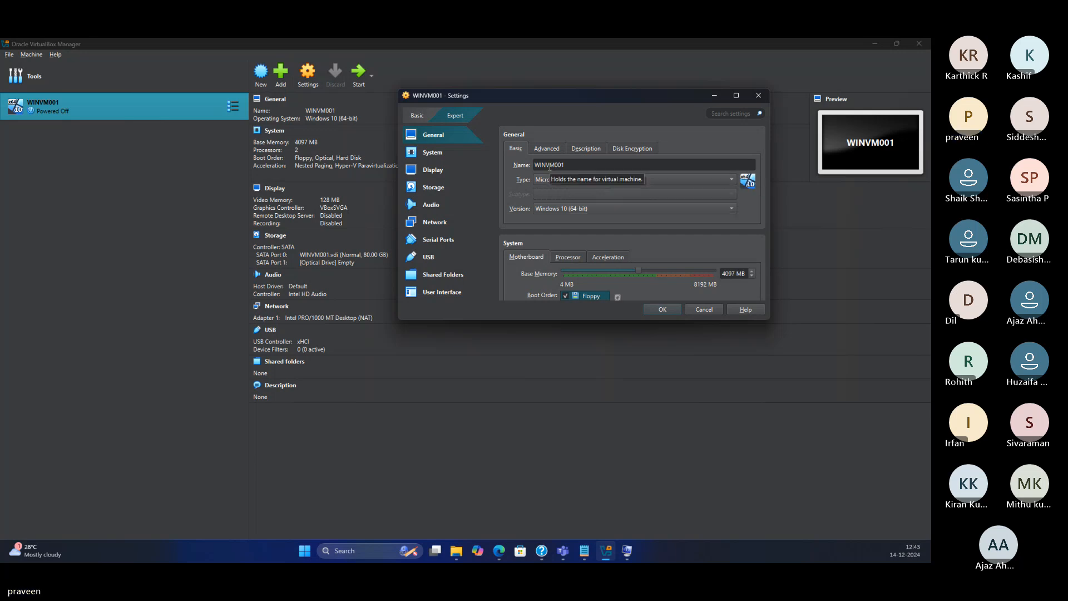
pyautogui.click(537, 149)
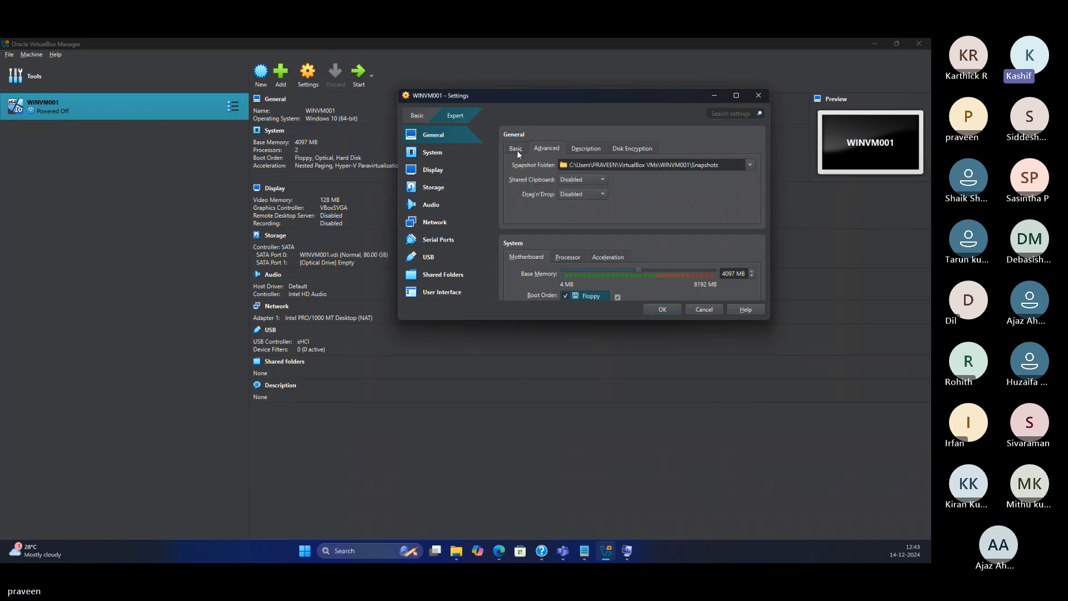
pyautogui.click(516, 151)
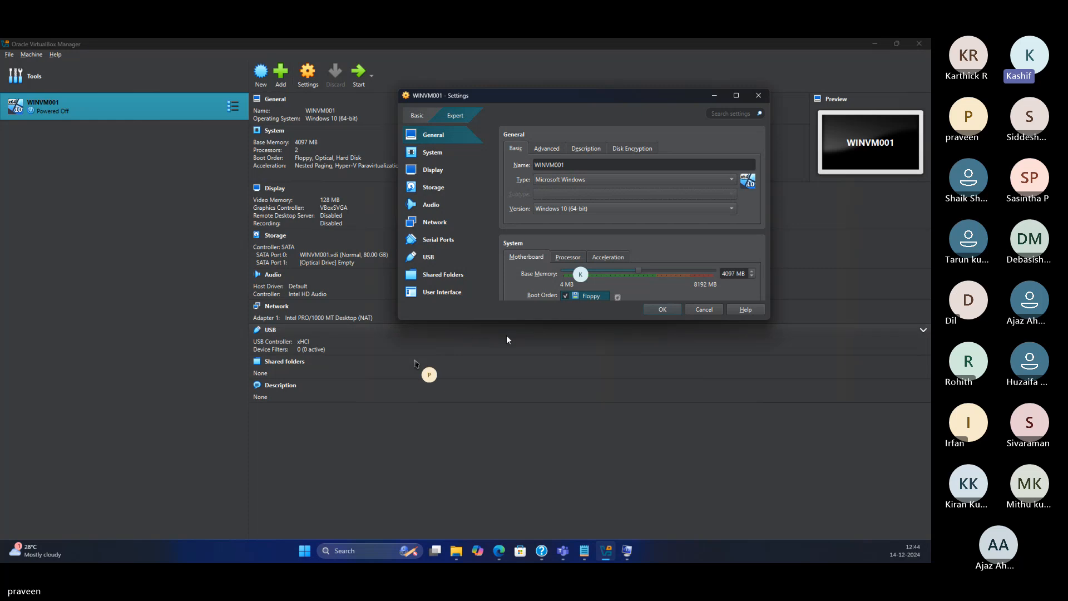
# Step: Check WINVM001's processor and acceleration options and set its TPM version to v2.0
pyautogui.scroll(-2, 620, 267)
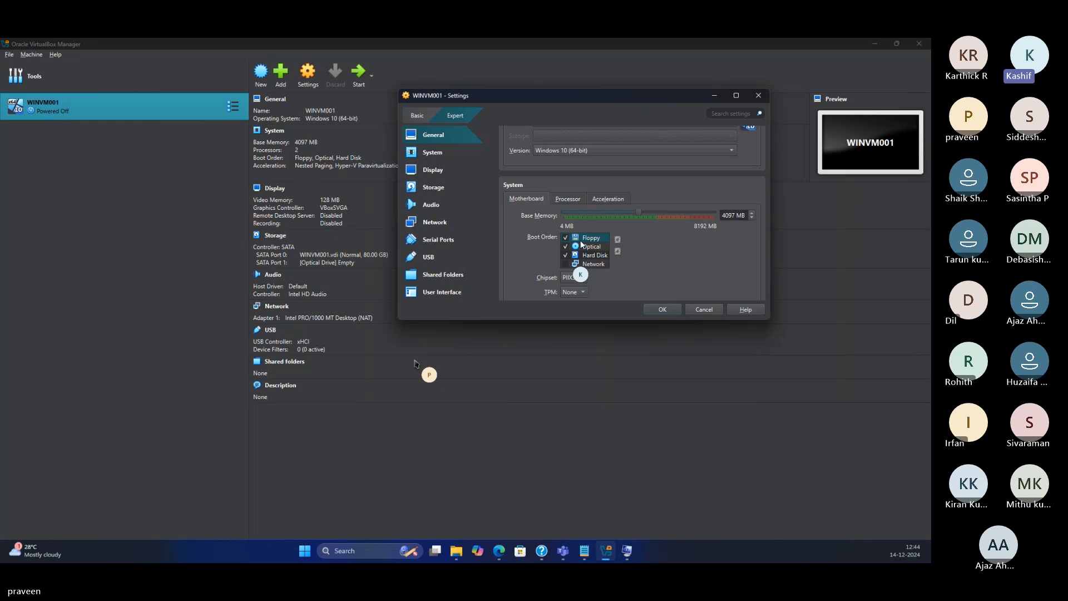
pyautogui.scroll(-1, 664, 238)
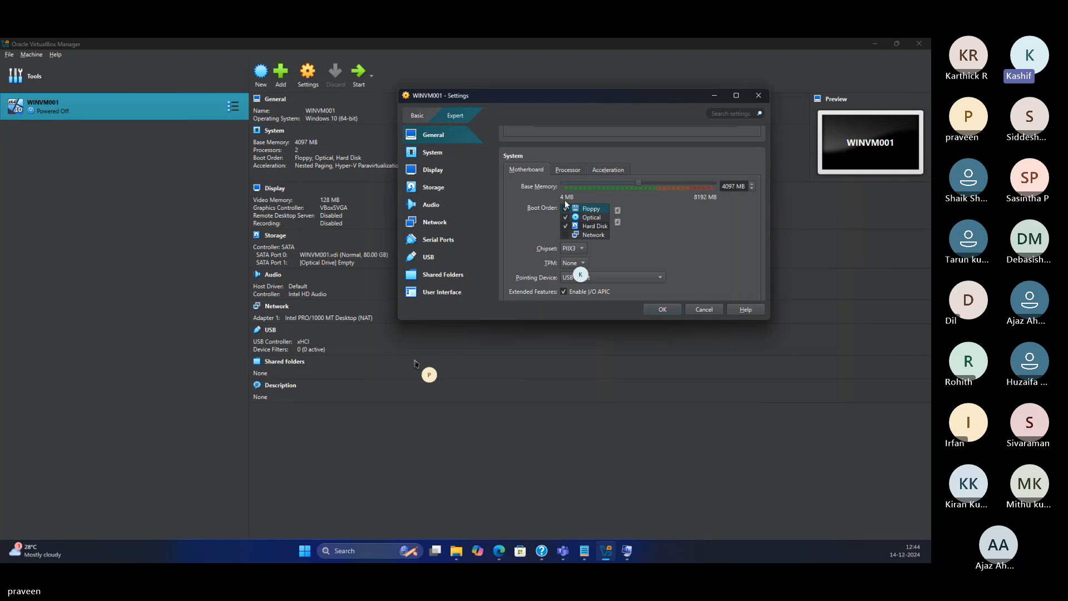
pyautogui.click(567, 171)
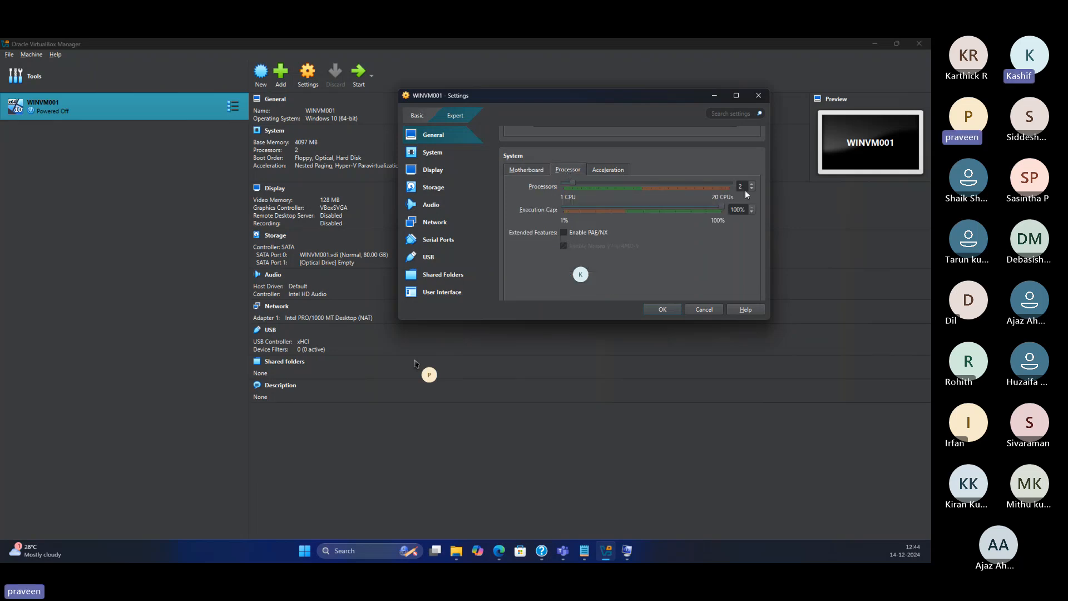
pyautogui.click(599, 170)
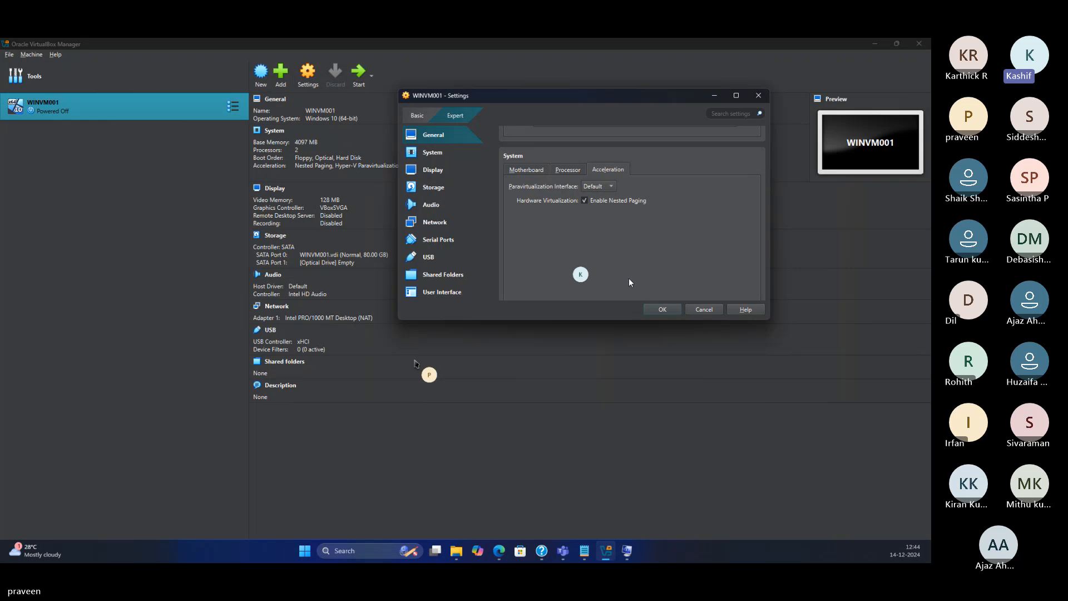
pyautogui.click(521, 169)
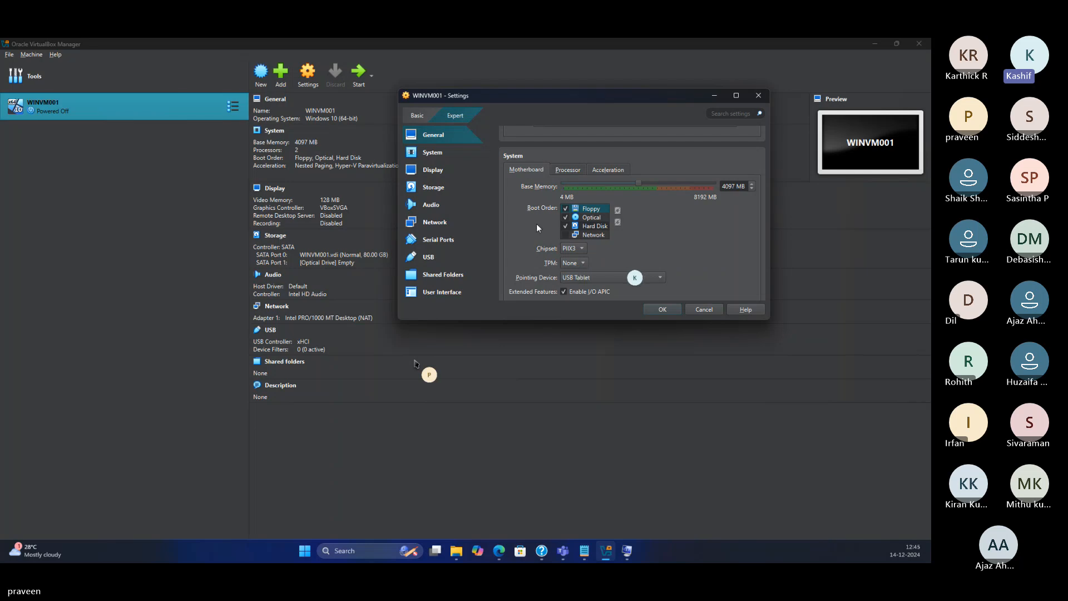
pyautogui.click(573, 264)
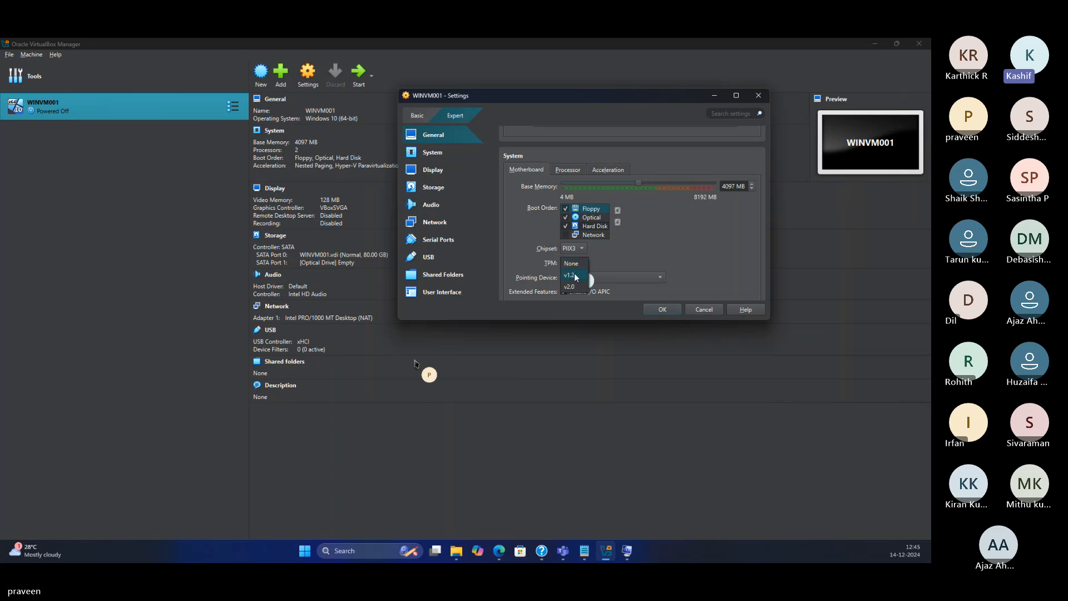
pyautogui.click(575, 287)
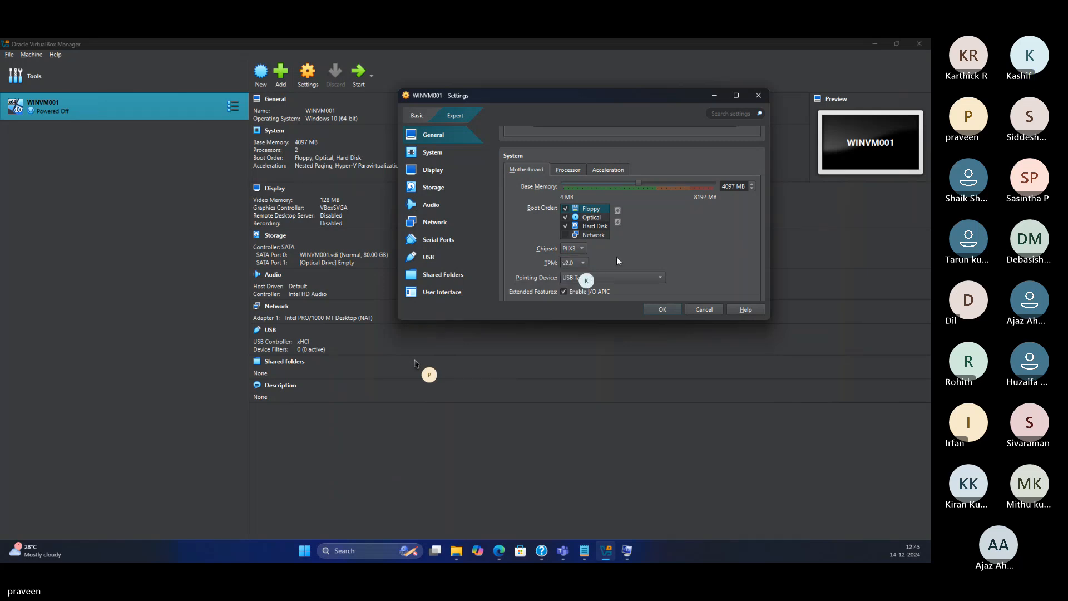
# Step: Review WINVM001's General settings and the System motherboard options, including boot order, chipset and extended features
pyautogui.scroll(-1, 615, 256)
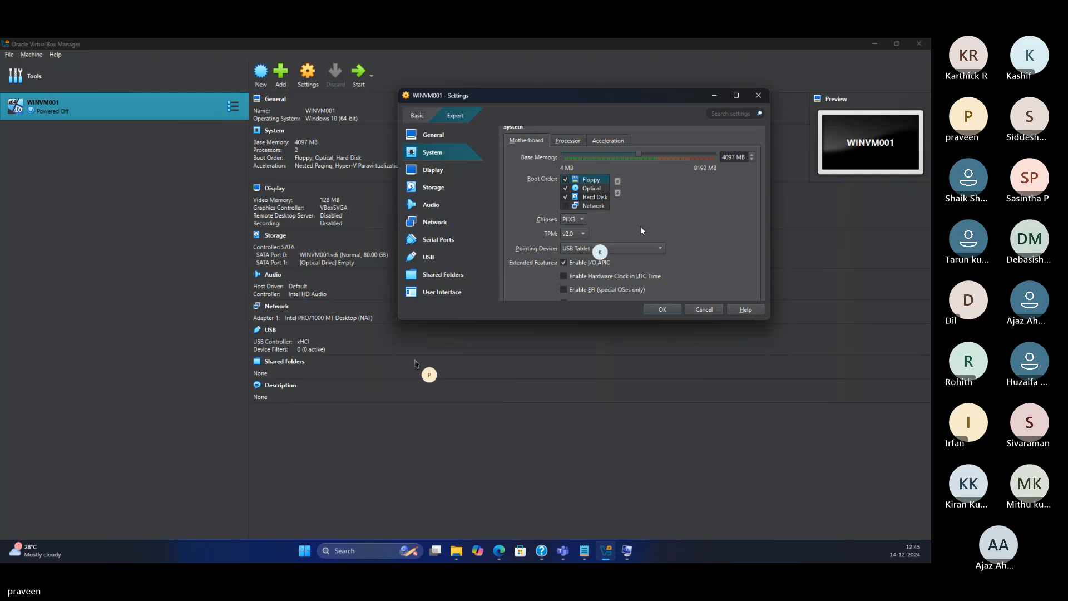
pyautogui.scroll(3, 643, 227)
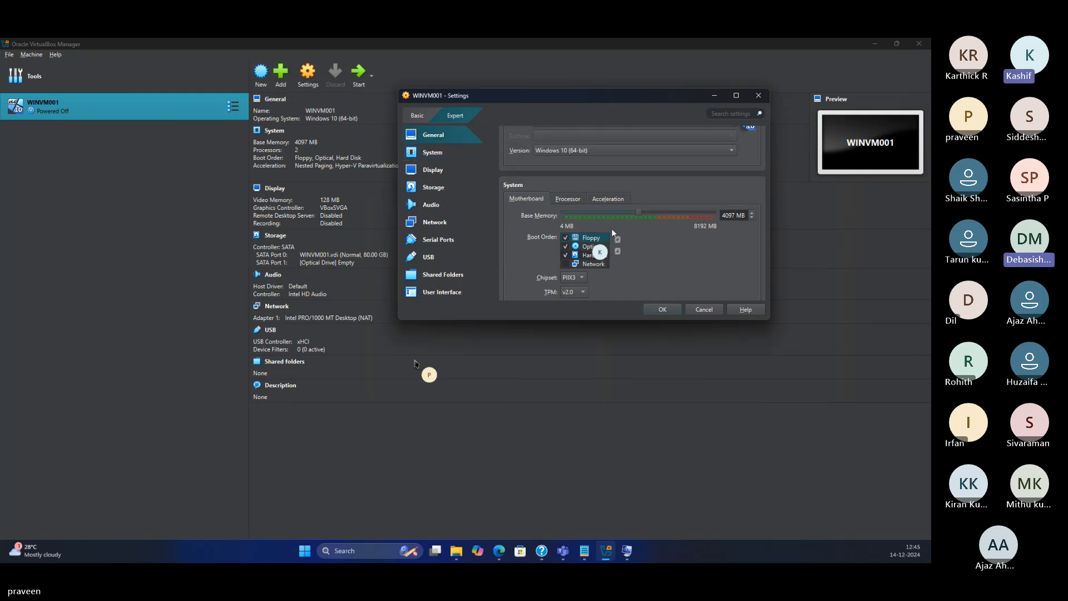
pyautogui.scroll(3, 612, 232)
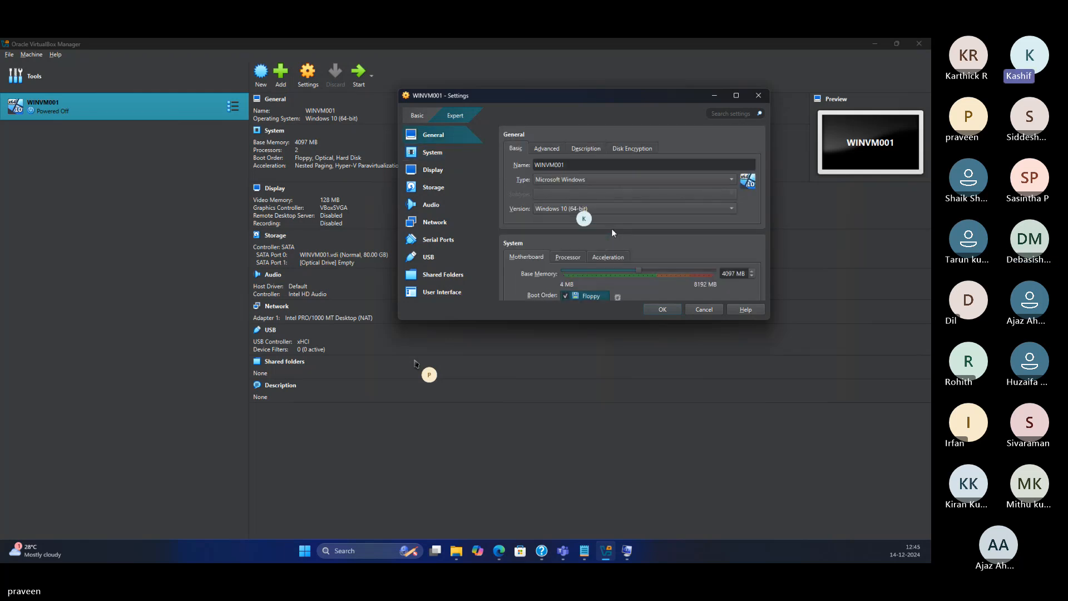
pyautogui.scroll(-1, 613, 228)
pyautogui.scroll(-1, 614, 220)
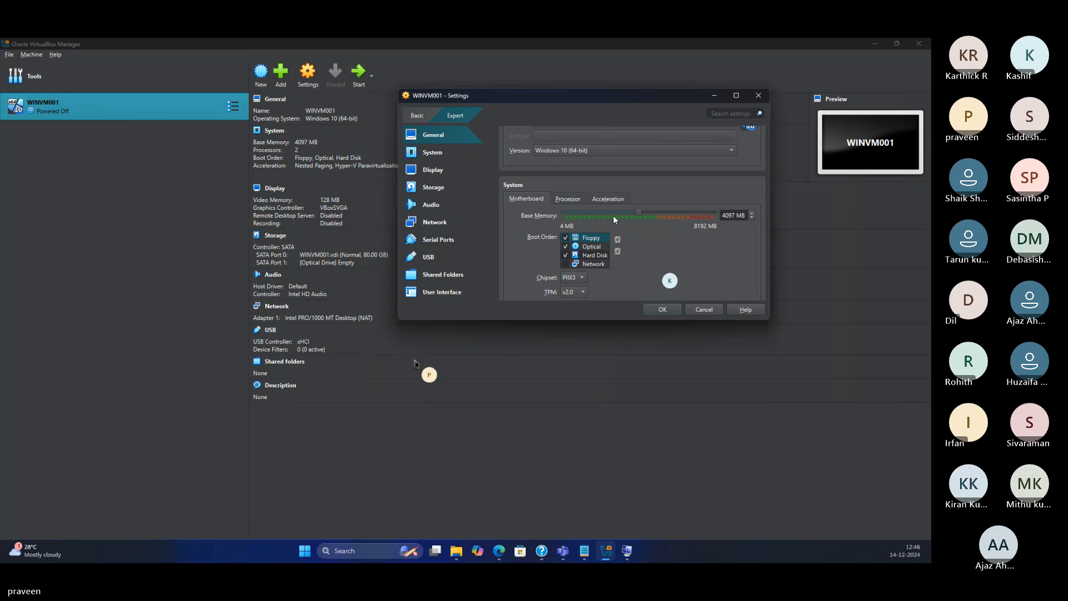
pyautogui.scroll(-2, 599, 262)
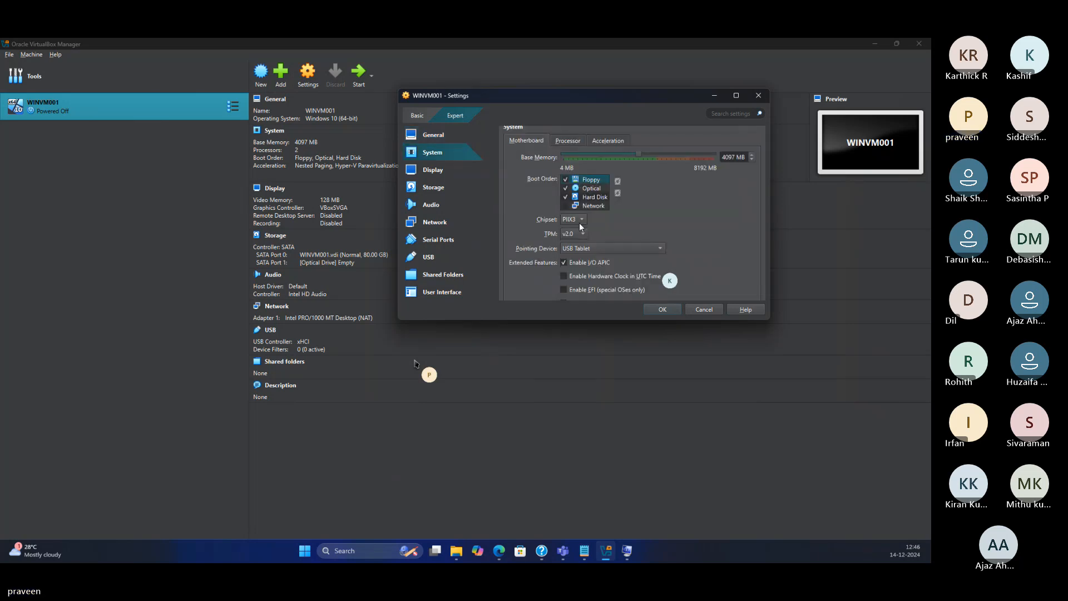
# Step: Enable EFI and Secure Boot in WINVM001's extended motherboard features and save the settings
pyautogui.scroll(-1, 600, 225)
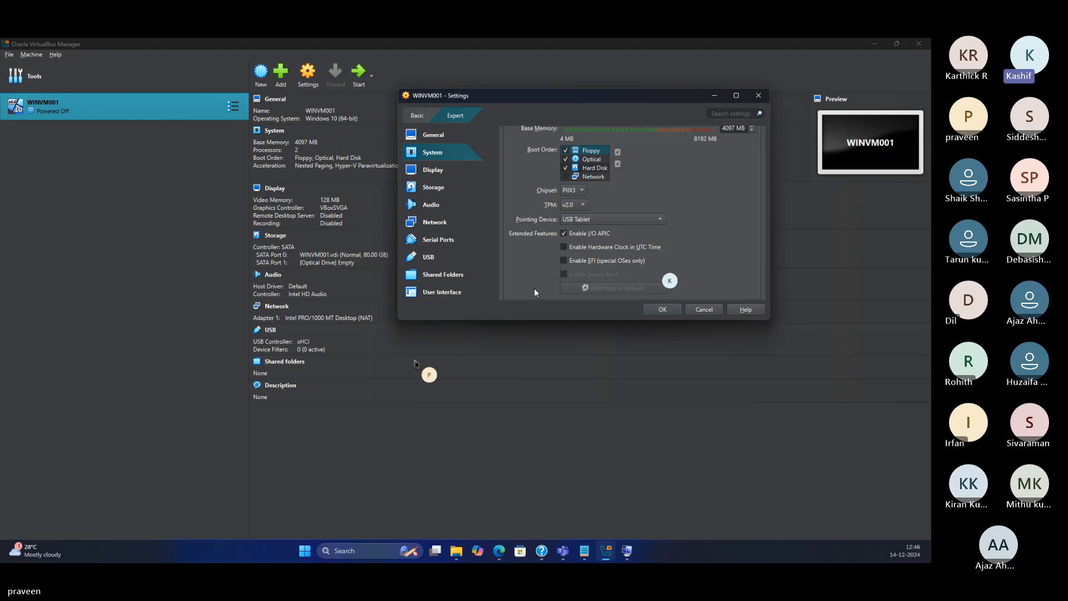
pyautogui.click(563, 260)
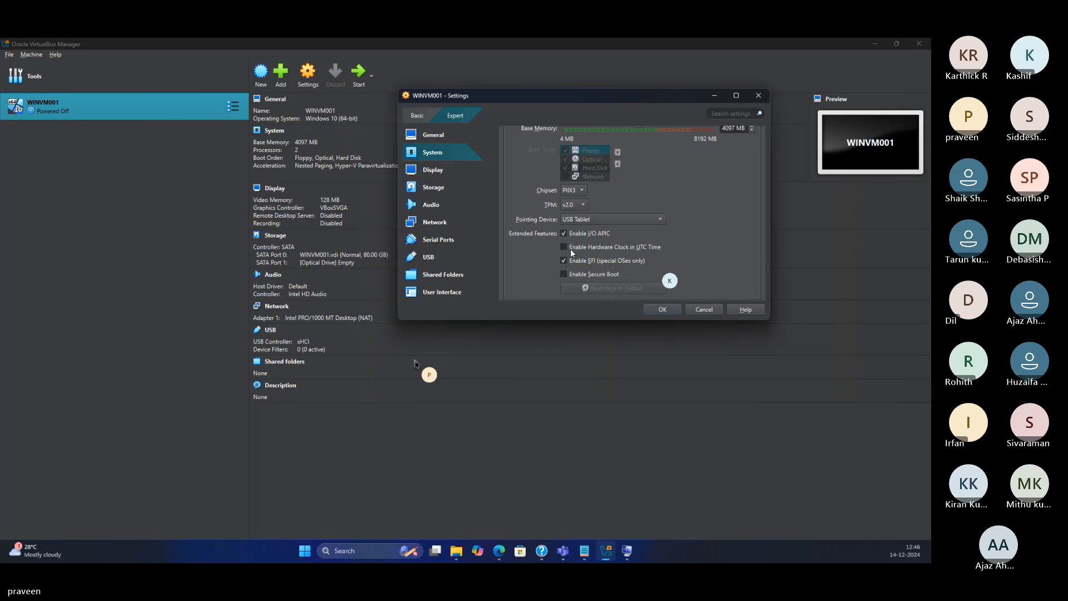
pyautogui.scroll(-1, 570, 250)
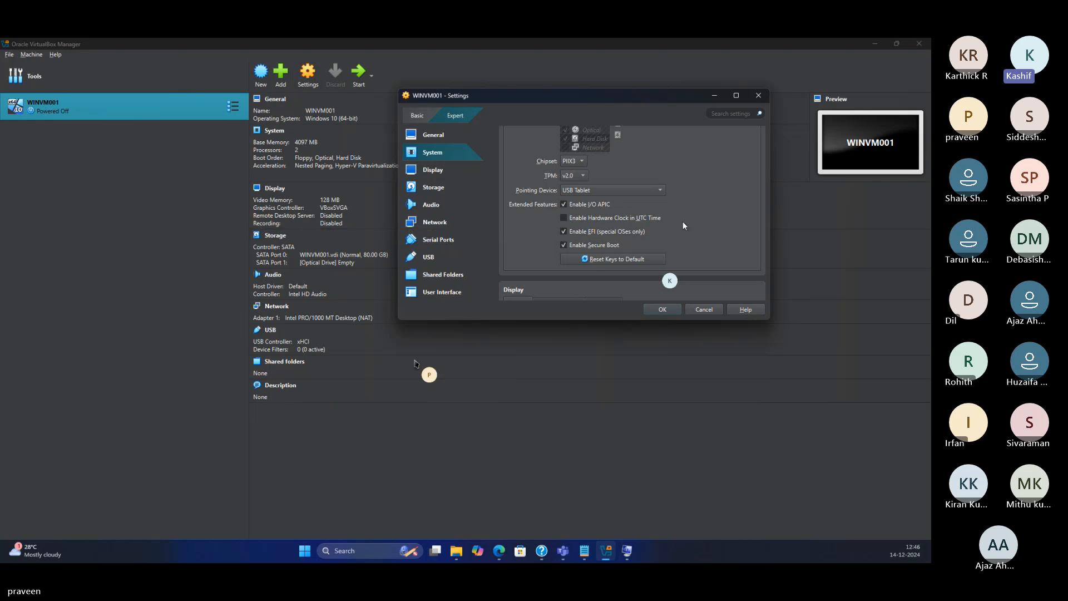
pyautogui.scroll(-1, 686, 226)
pyautogui.scroll(1, 682, 227)
pyautogui.moveTo(658, 232)
pyautogui.click(658, 309)
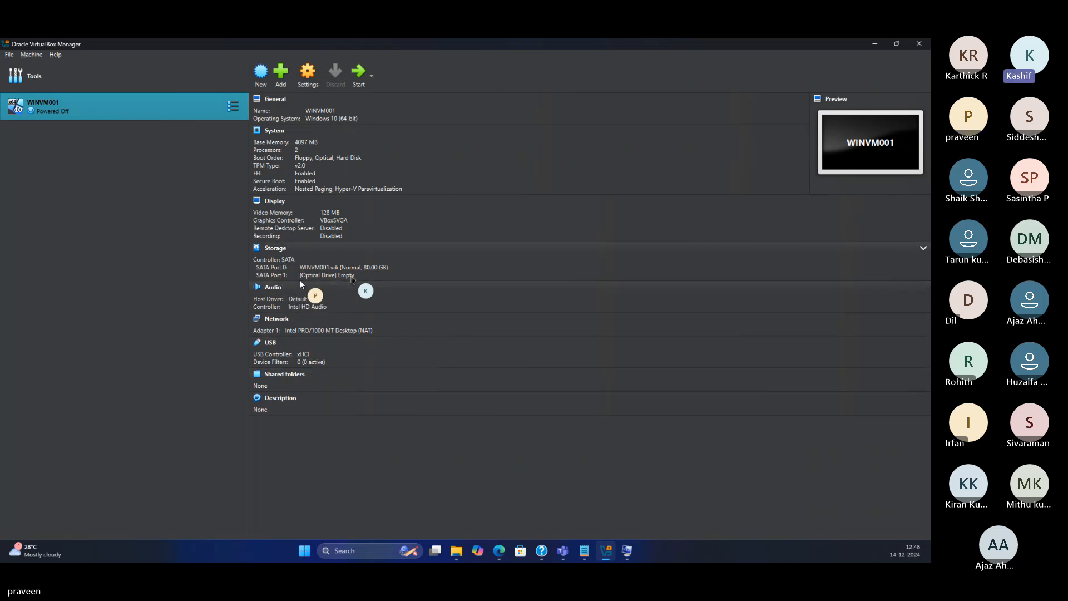
# Step: Attach the Windows disc image from the Downloads folder to WINVM001's optical drive
pyautogui.click(345, 276)
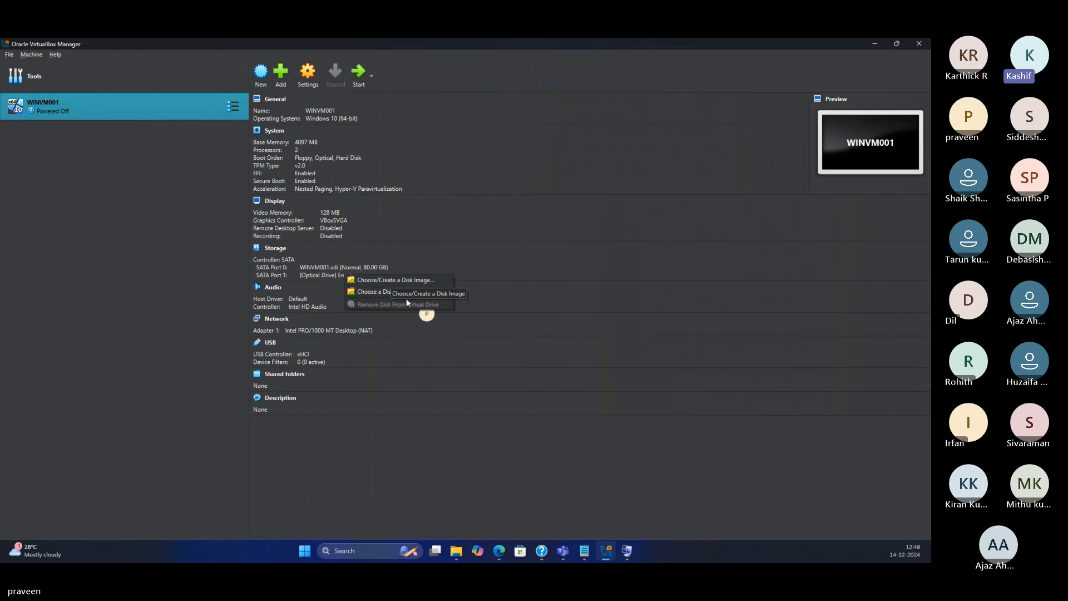
pyautogui.click(382, 293)
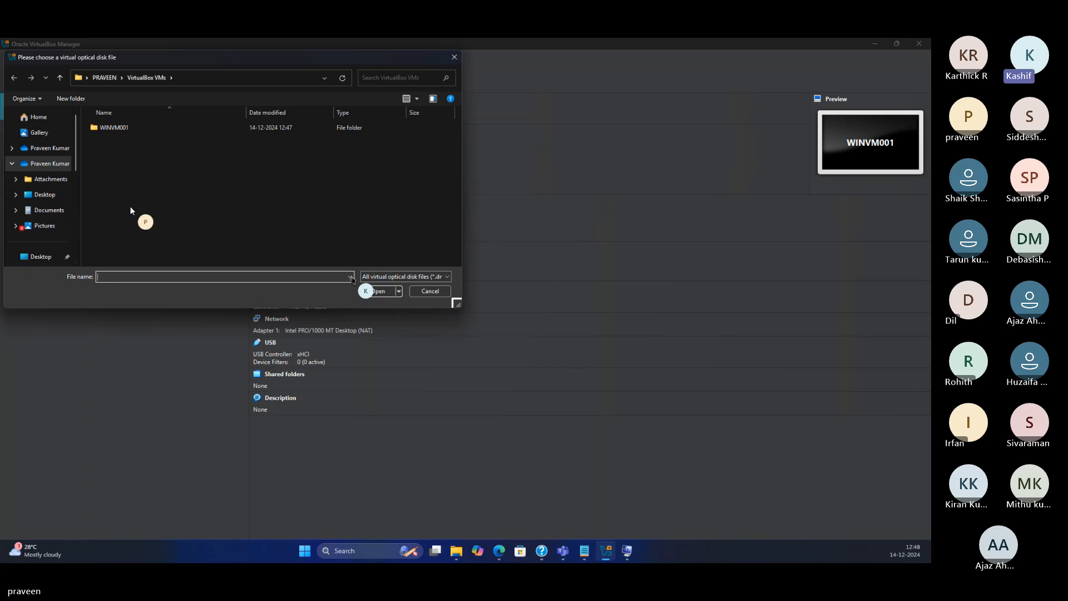
pyautogui.scroll(-3, 50, 183)
pyautogui.click(47, 176)
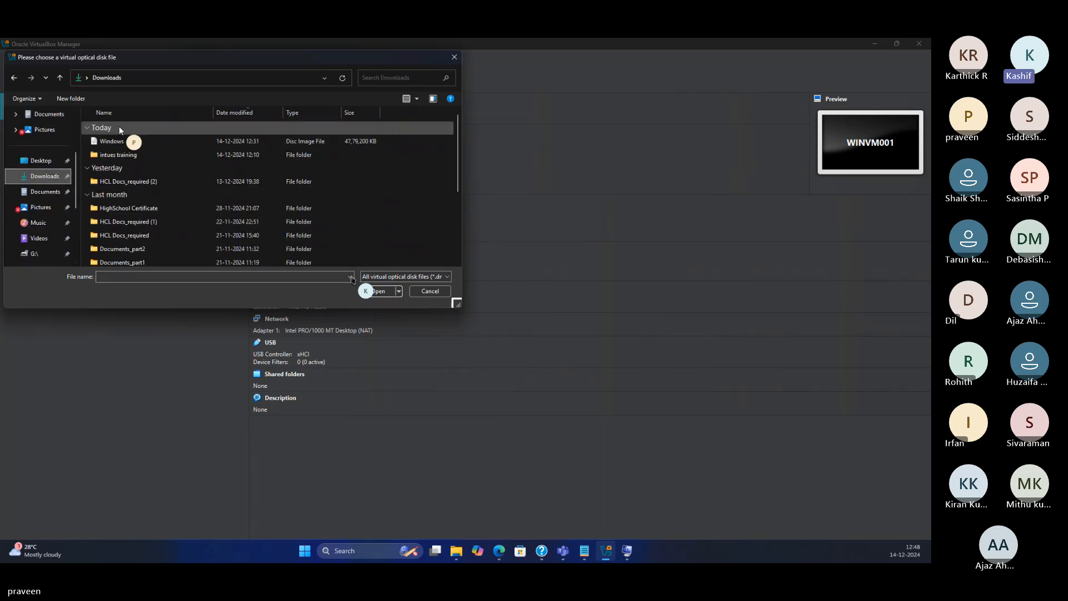
pyautogui.click(113, 141)
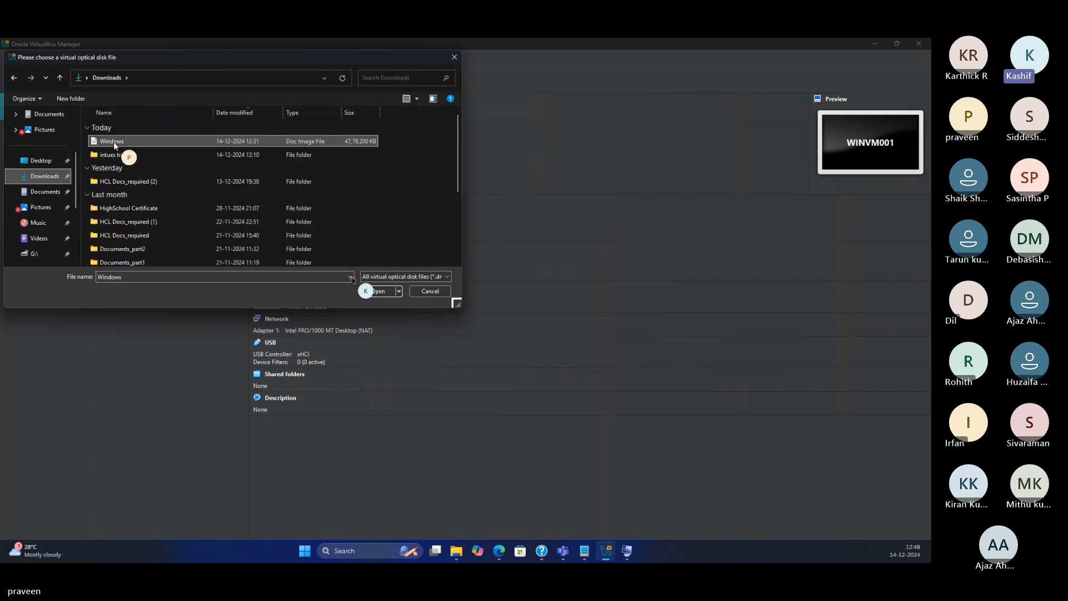
pyautogui.click(378, 291)
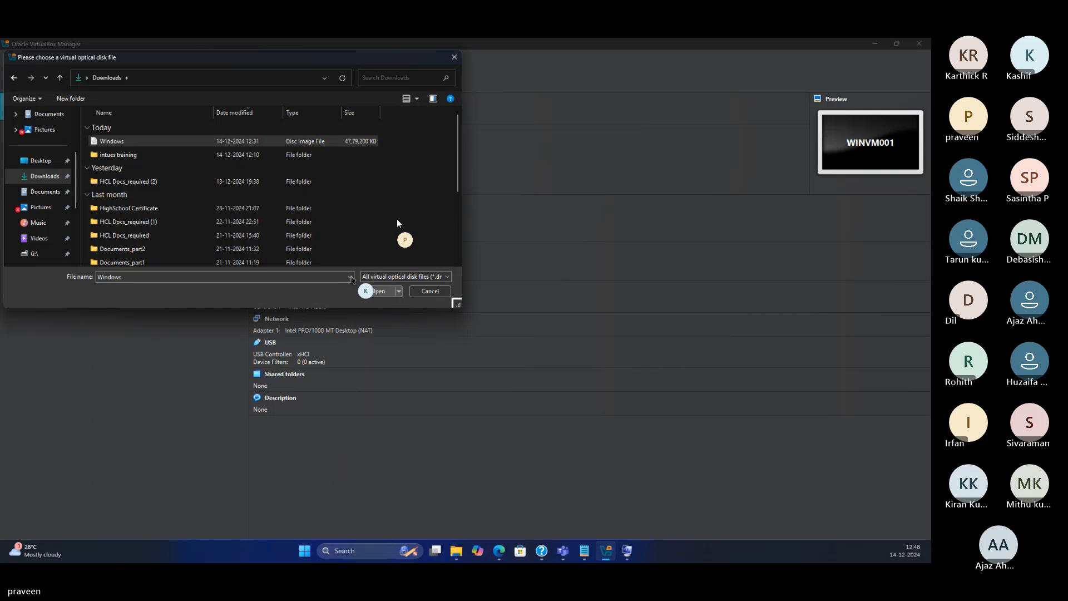
pyautogui.click(379, 290)
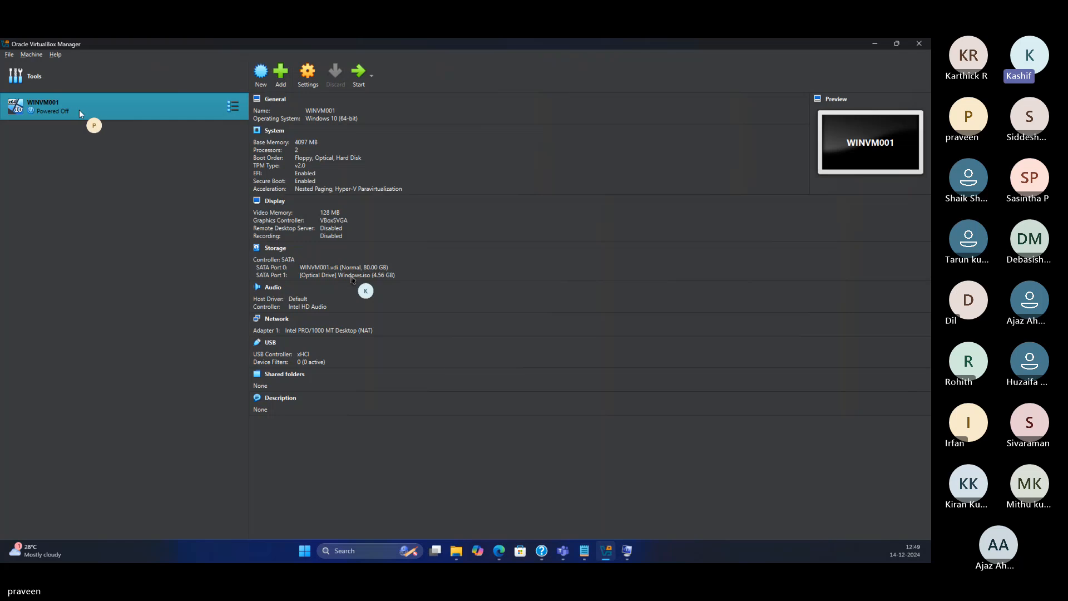
pyautogui.rightClick(122, 110)
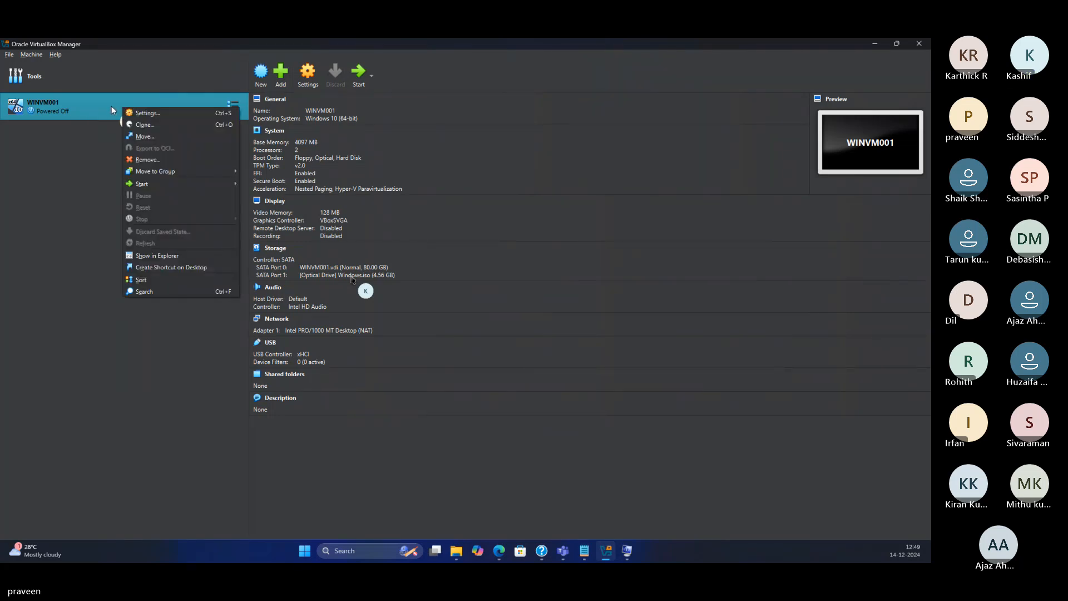
pyautogui.click(91, 162)
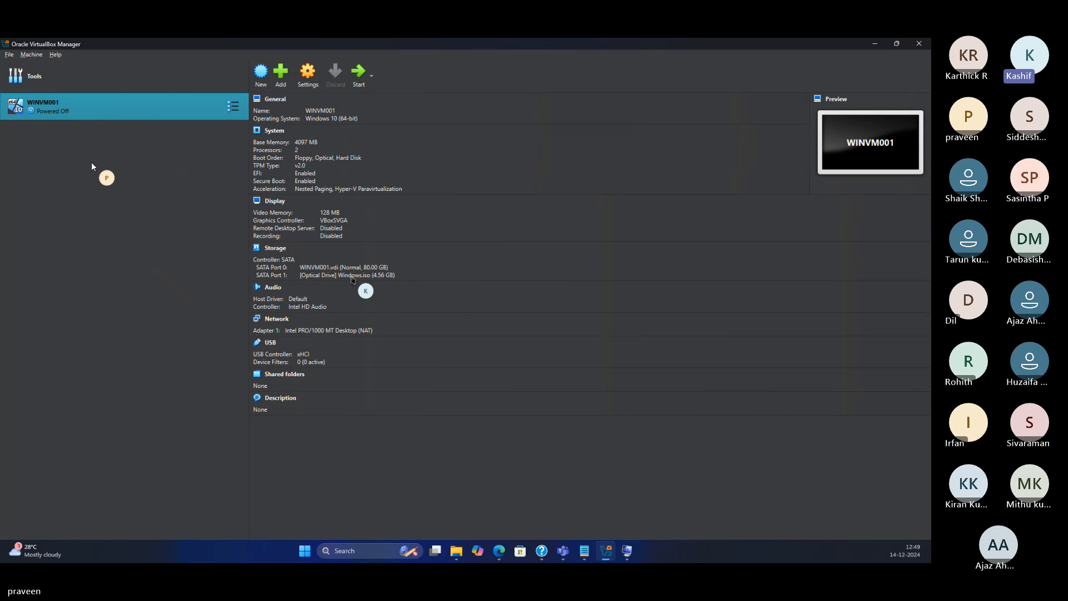
pyautogui.click(231, 108)
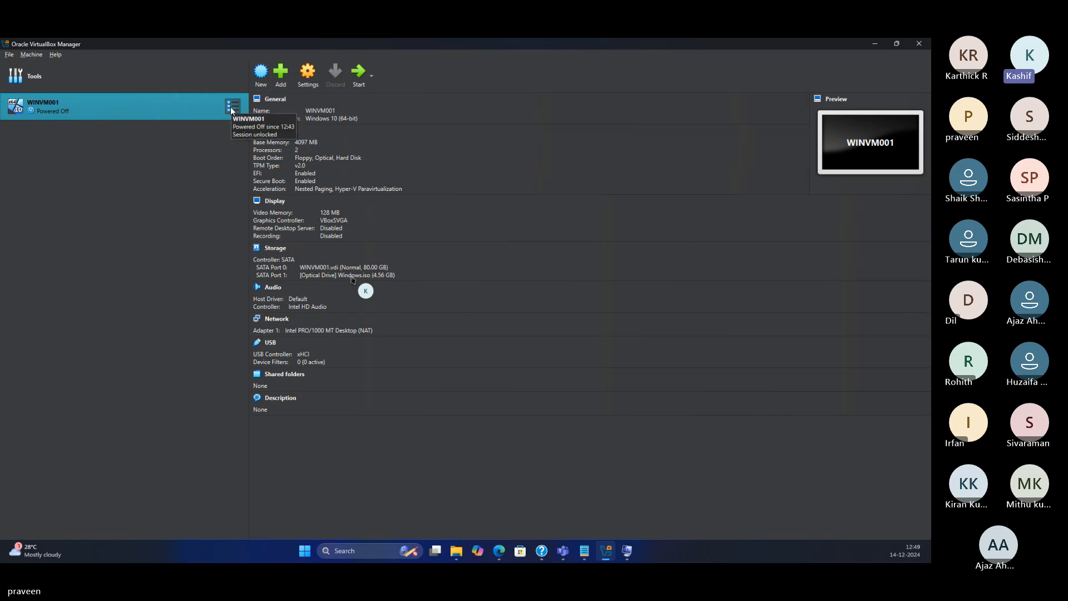
pyautogui.click(186, 173)
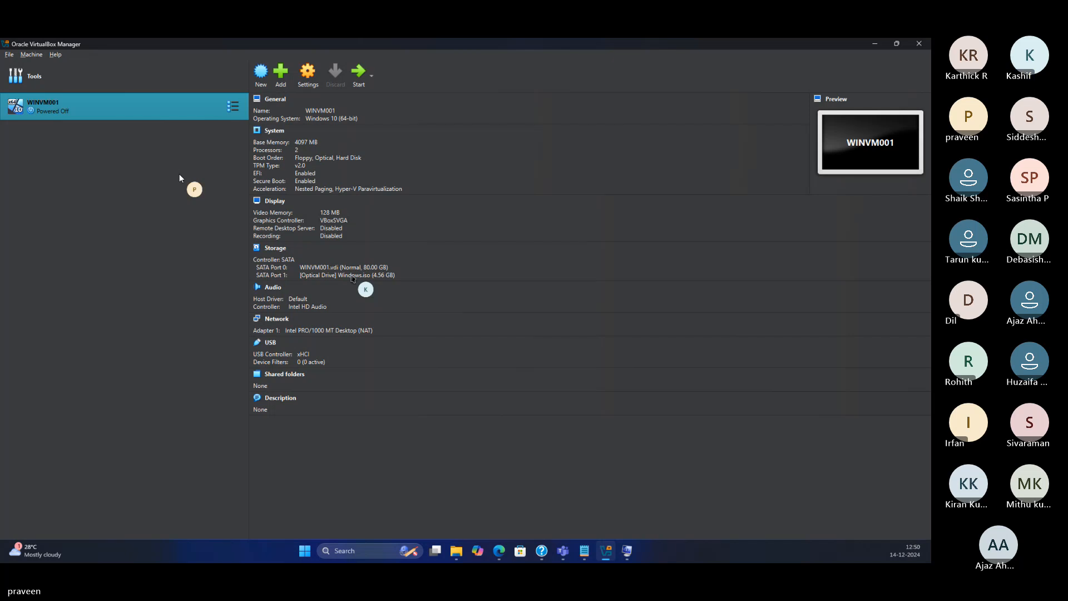
# Step: Start WINVM001, boot it from the Windows disc, and maximize the virtual machine window
pyautogui.click(363, 74)
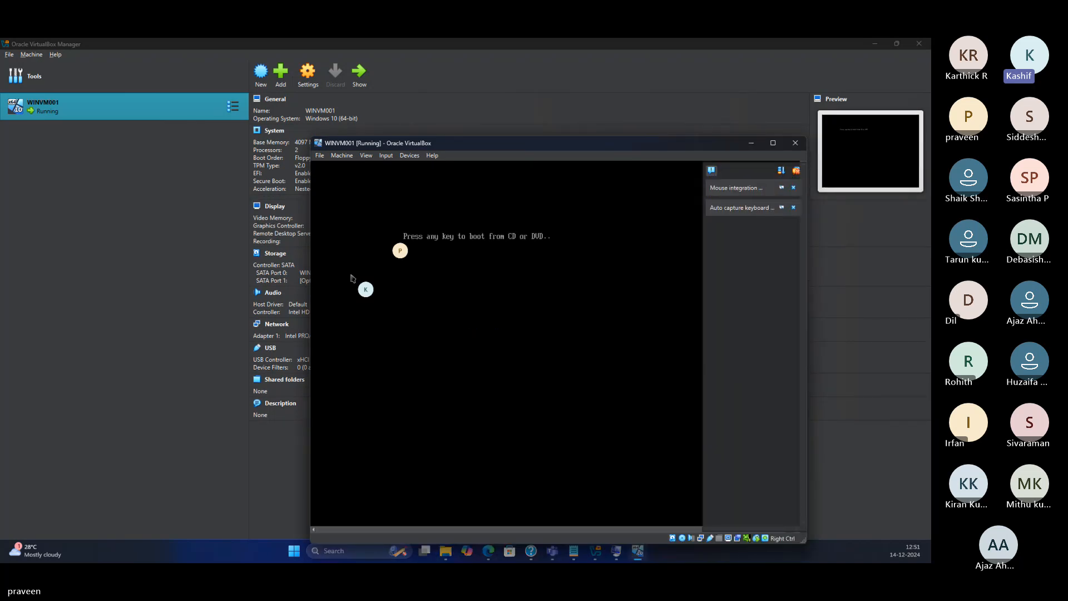
pyautogui.press('Return')
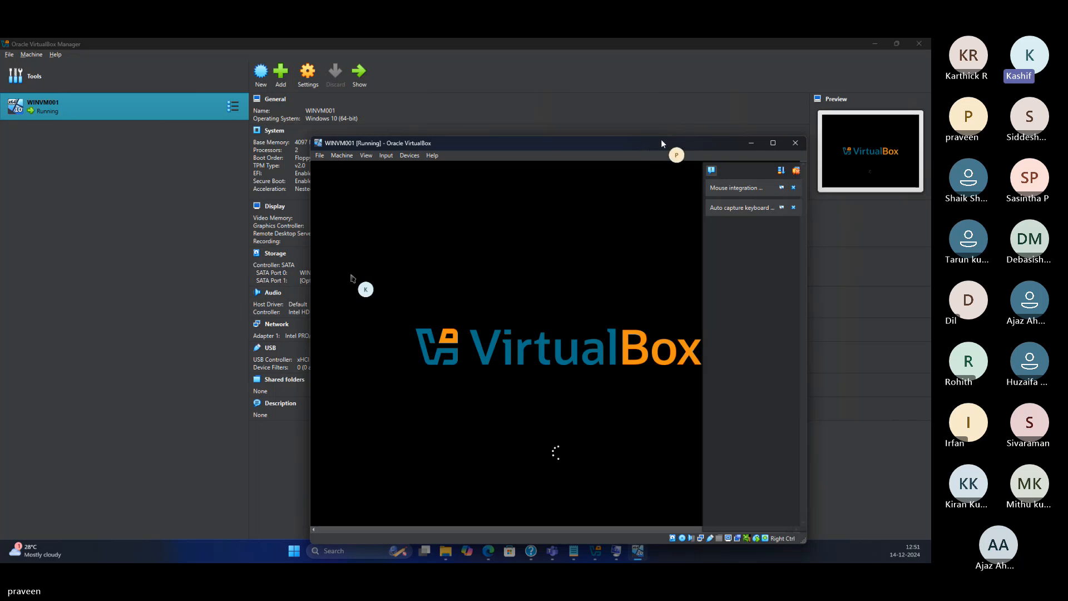
pyautogui.moveTo(660, 142); pyautogui.dragTo(567, 95)
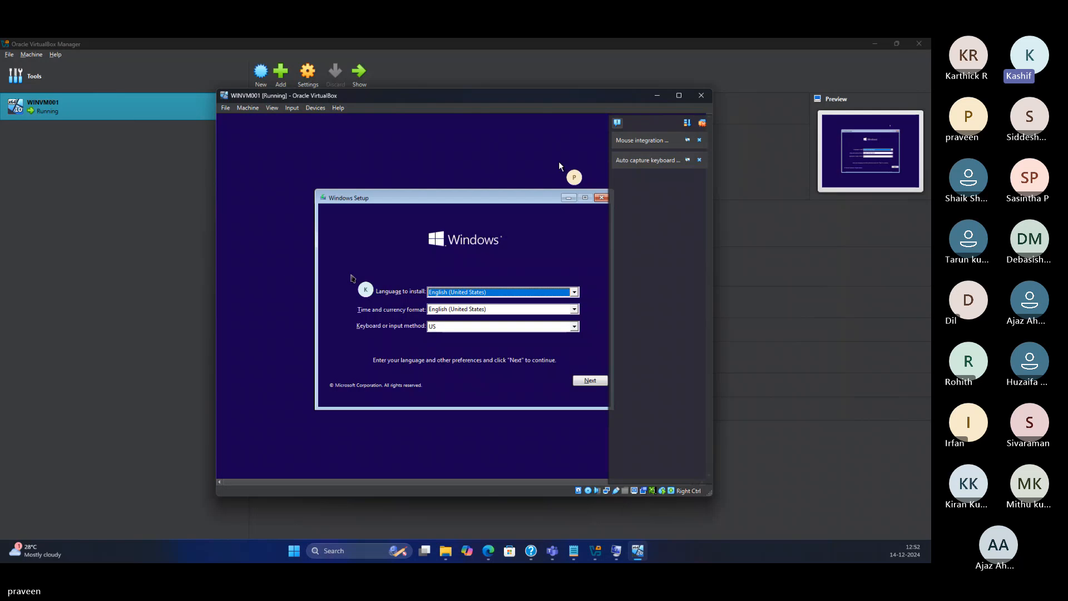
pyautogui.click(679, 96)
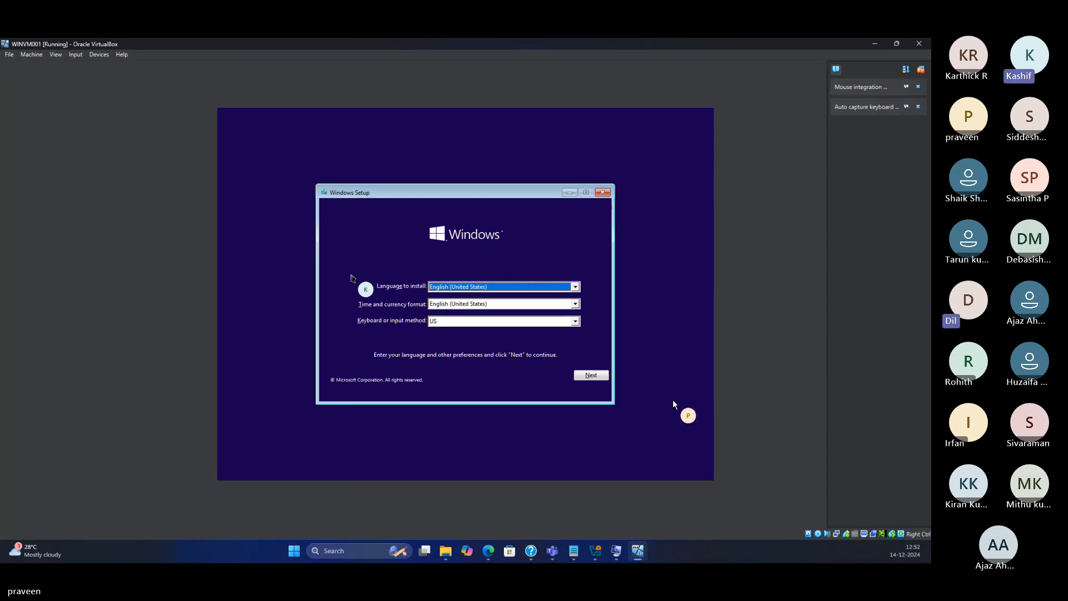
# Step: Begin the Windows installation with the default language settings, without a product key, choosing the Windows 10 Pro edition
pyautogui.click(590, 375)
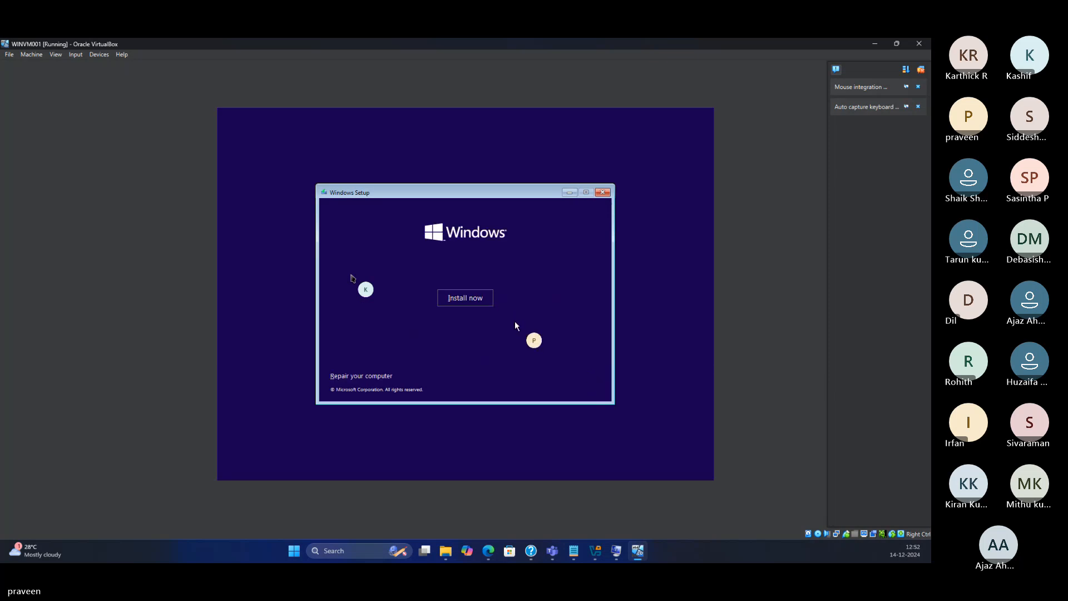
pyautogui.click(474, 301)
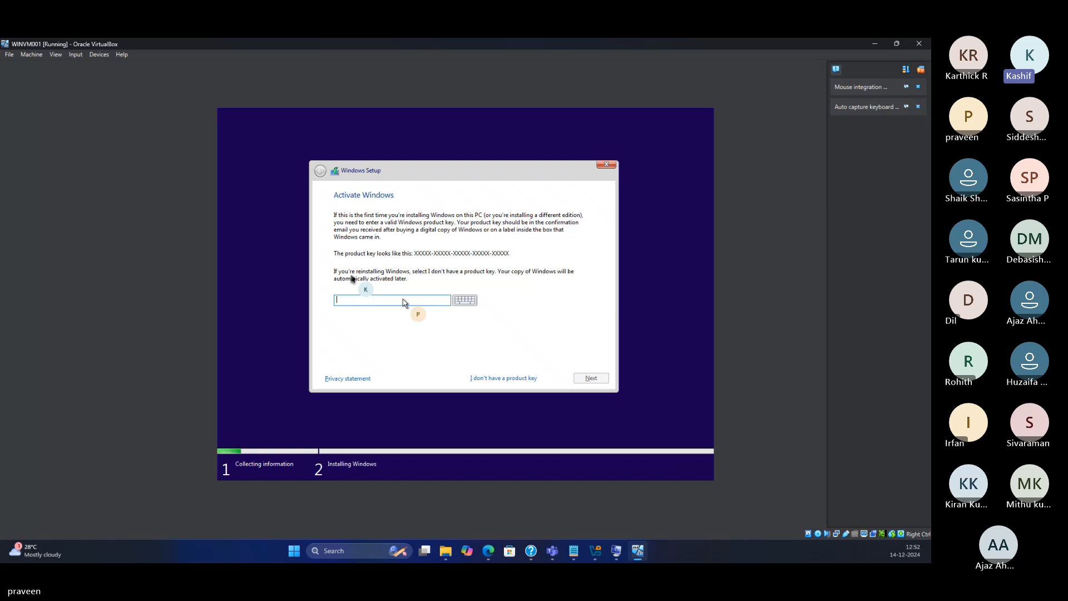
pyautogui.click(504, 378)
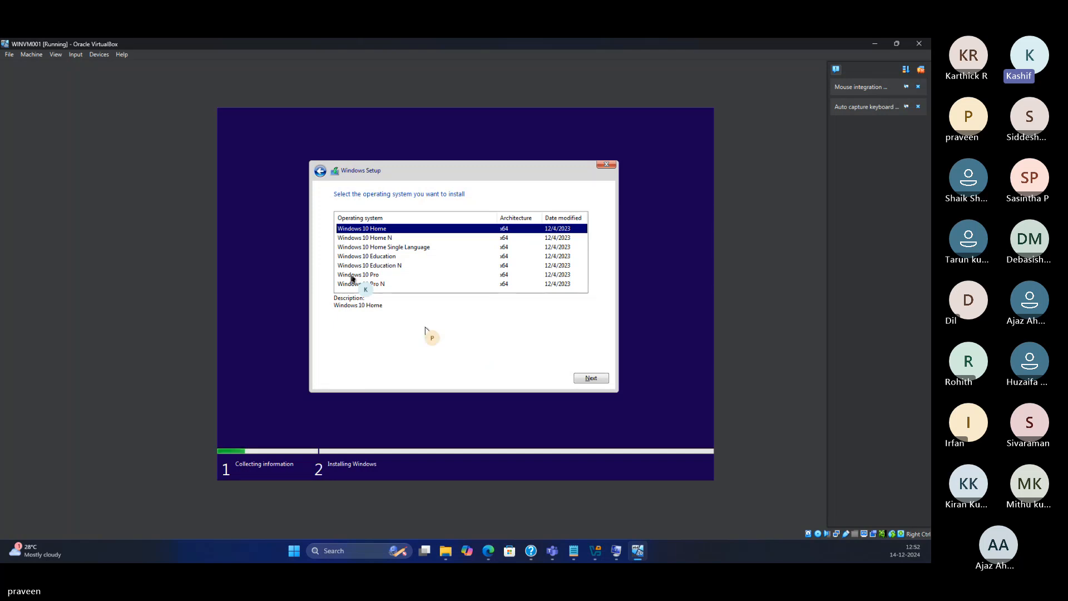
pyautogui.click(389, 274)
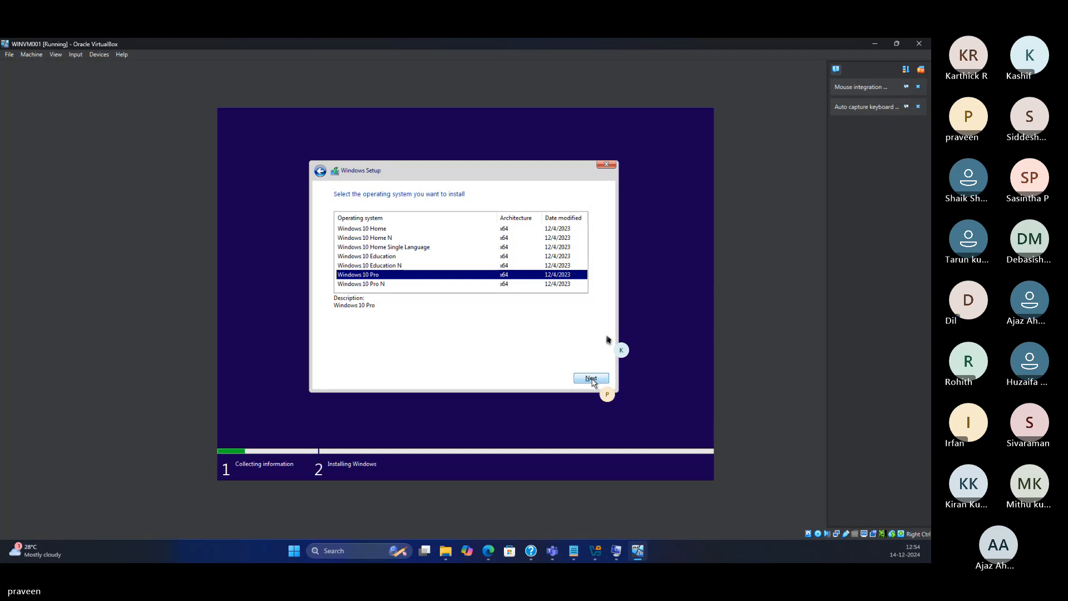
pyautogui.click(591, 379)
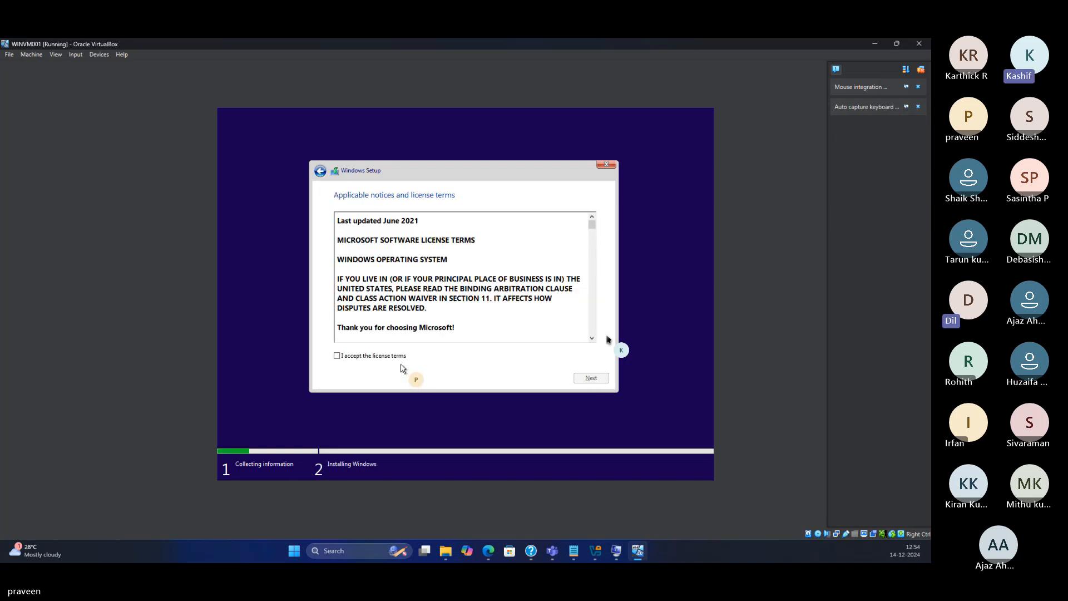
# Step: Accept the license terms and start a custom Windows installation on the Drive 0 unallocated space
pyautogui.click(386, 356)
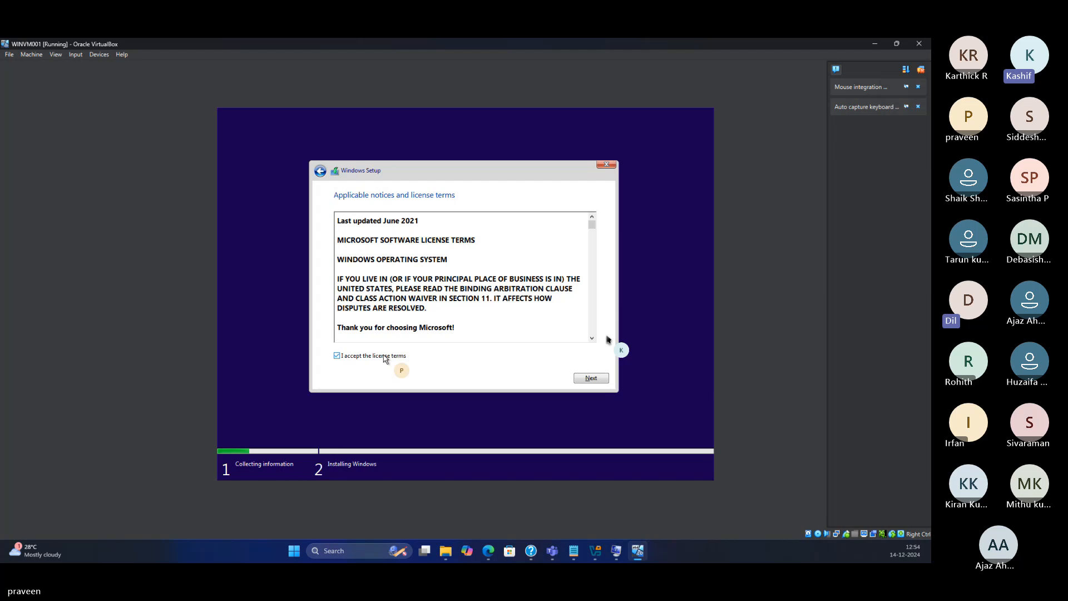
pyautogui.click(585, 380)
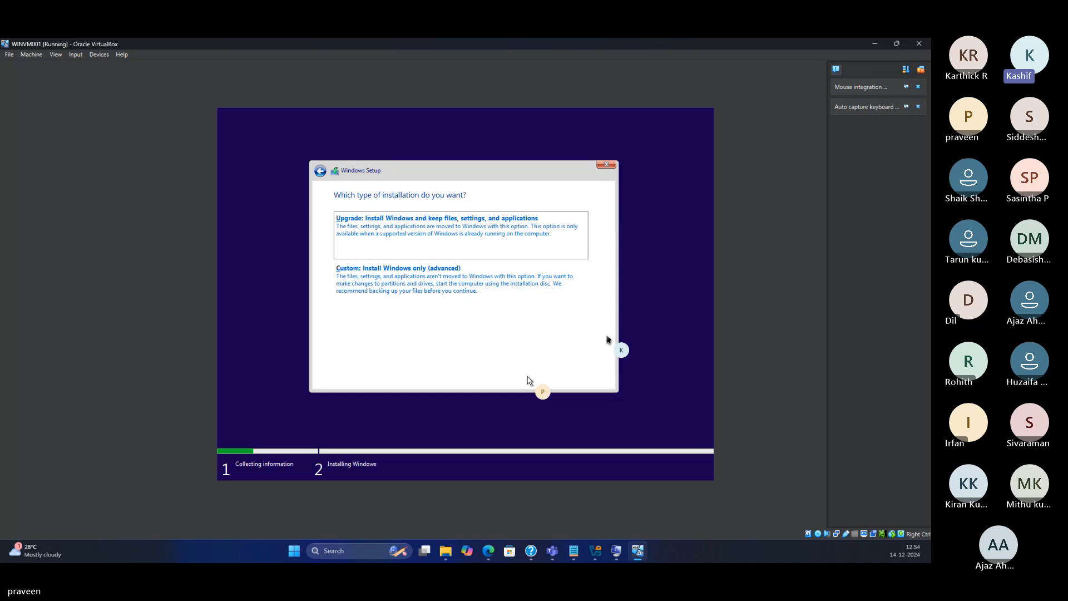
pyautogui.click(445, 290)
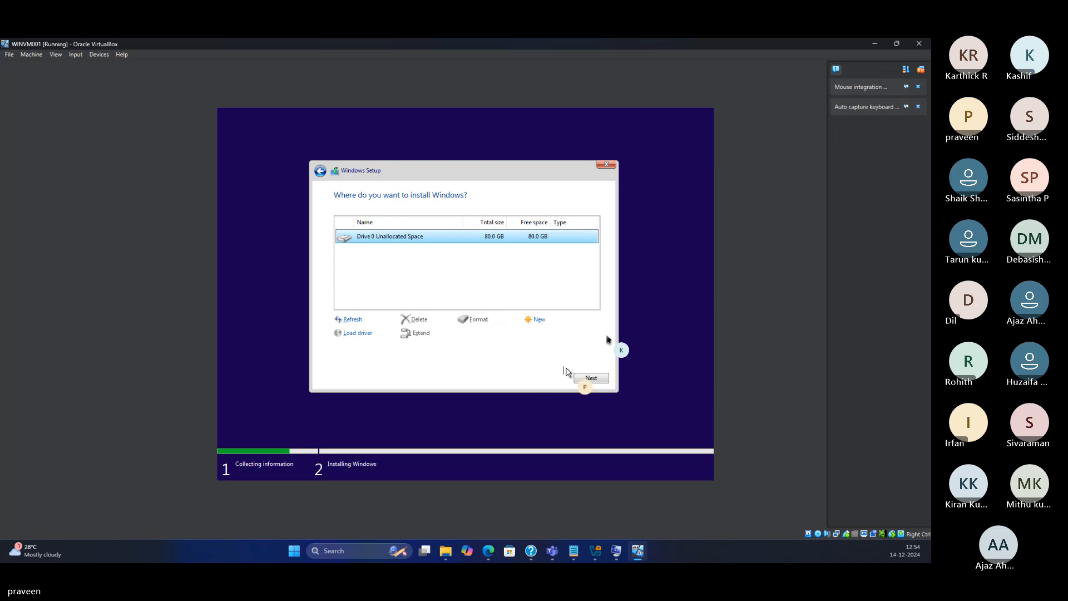
pyautogui.click(587, 378)
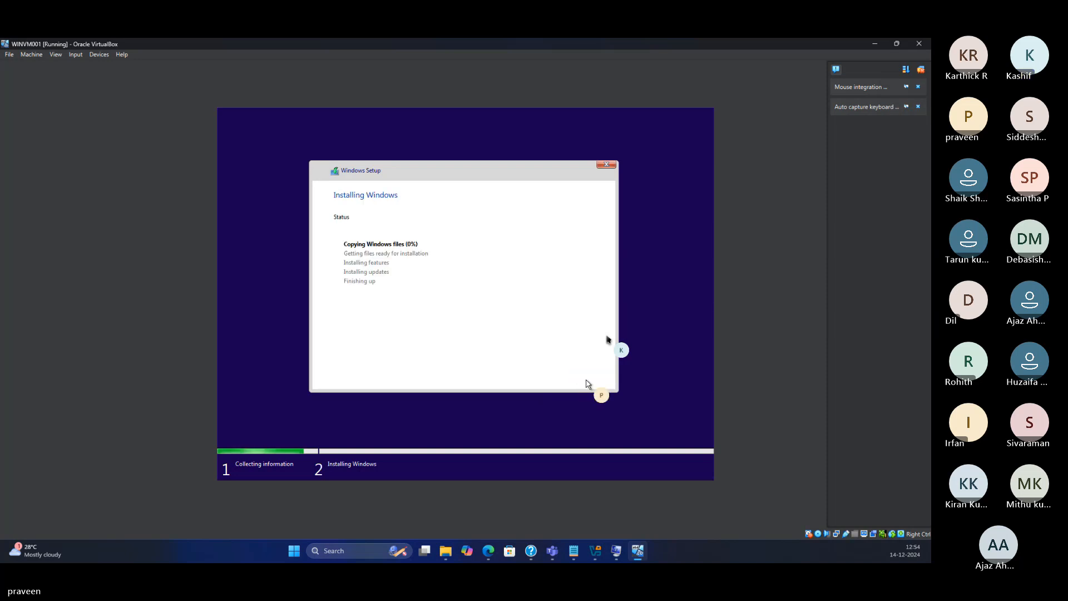
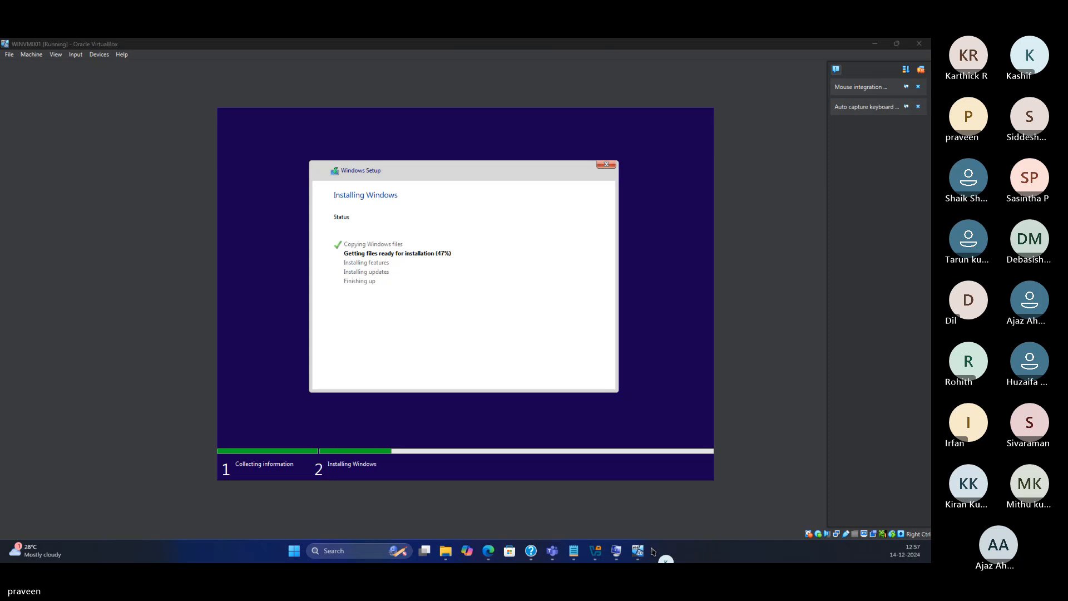
pyautogui.hotkey('alt', 'Tab')
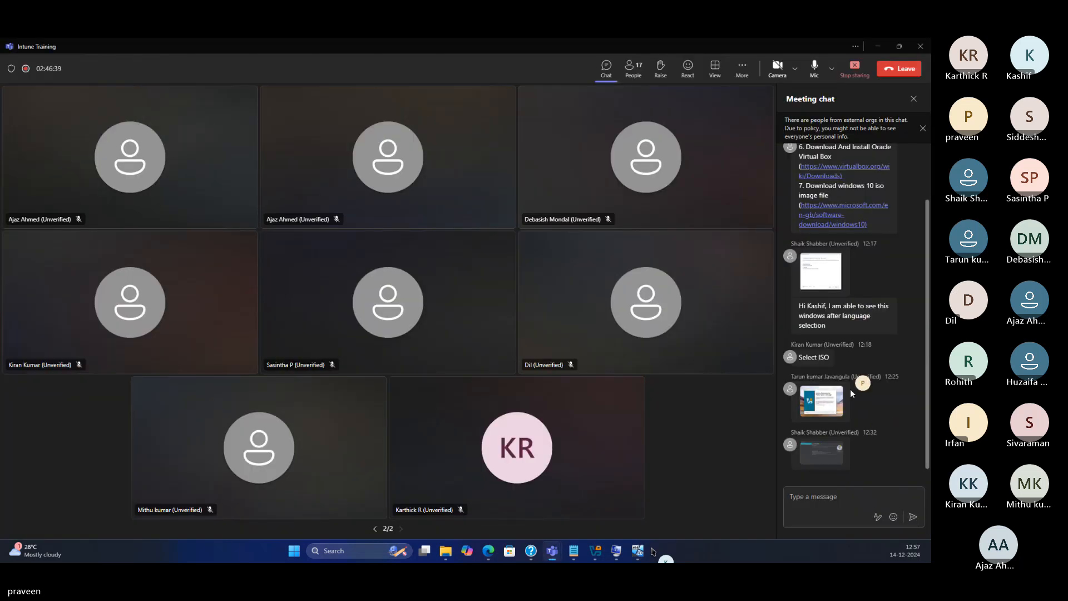
pyautogui.scroll(1, 830, 223)
pyautogui.scroll(-1, 828, 236)
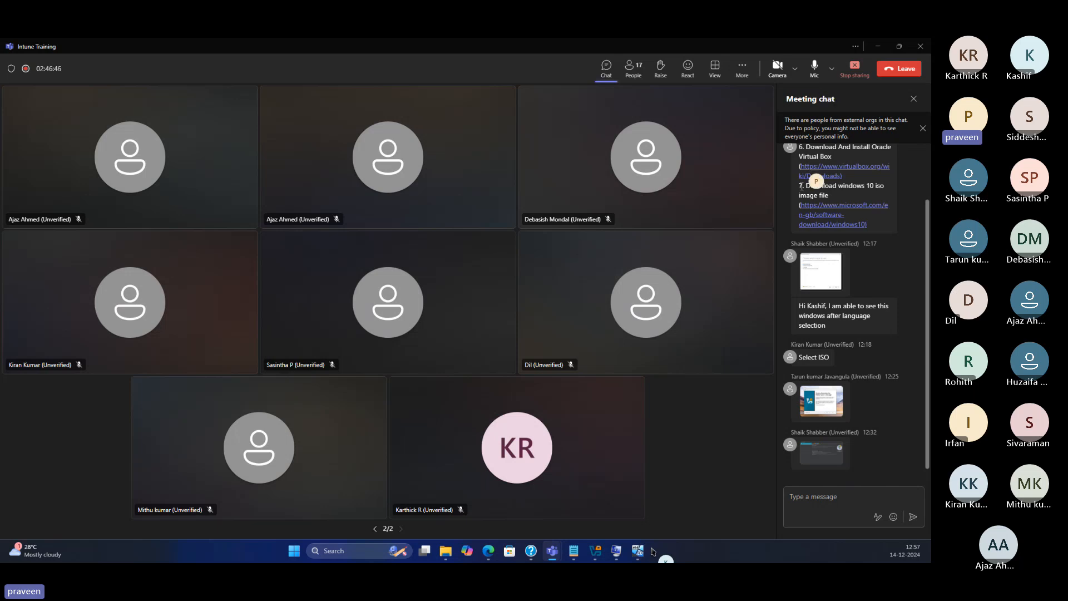
pyautogui.click(824, 500)
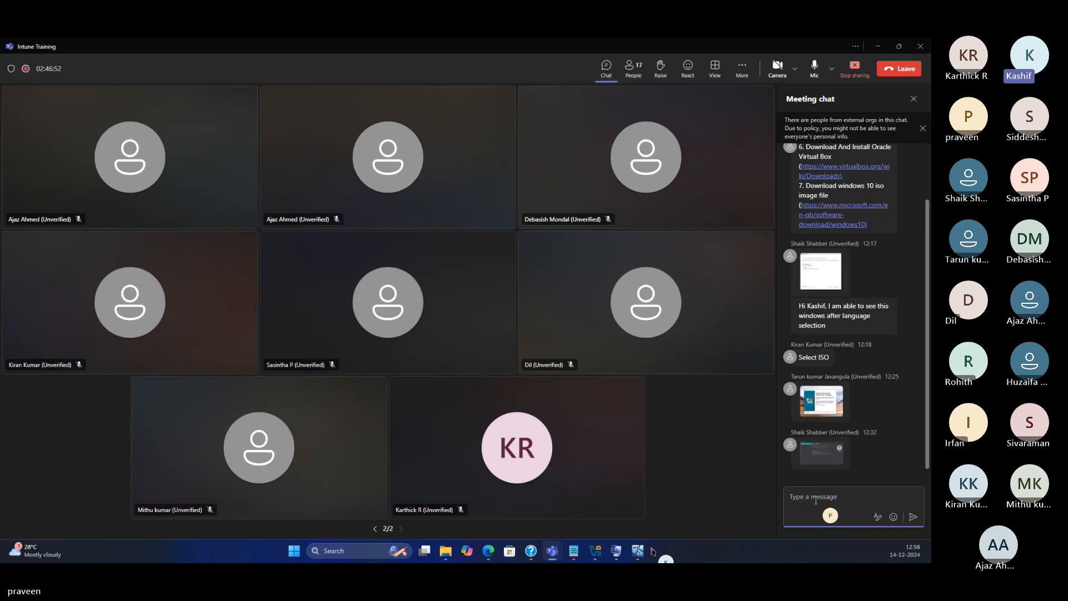
pyautogui.write('praveen')
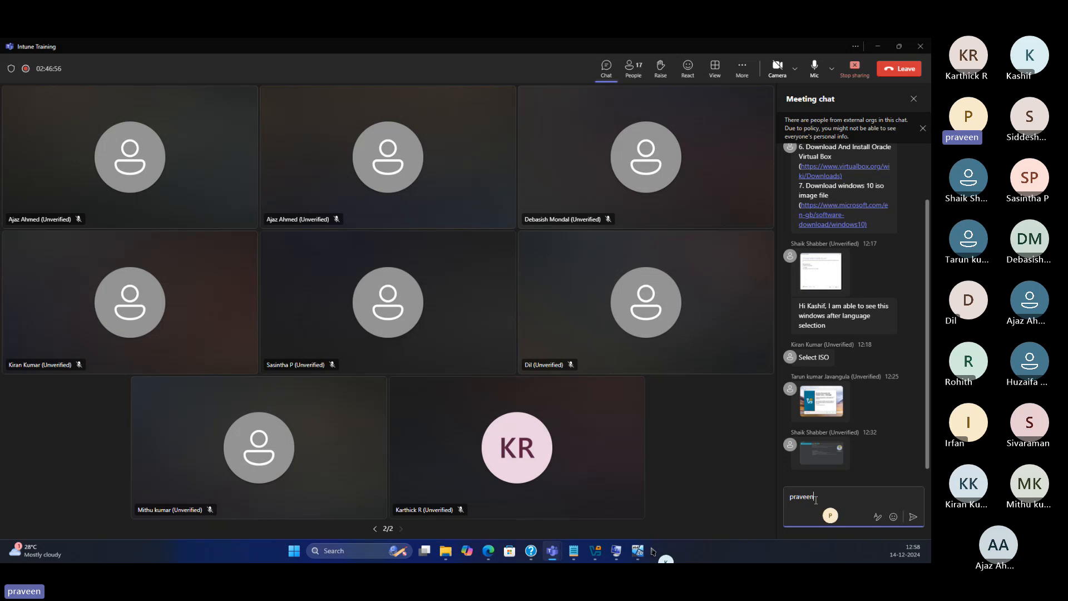
pyautogui.press('BackSpace')
pyautogui.press('BackSpace')
pyautogui.press('BackSpace')
pyautogui.press('BackSpace')
pyautogui.press('BackSpace')
pyautogui.press('BackSpace')
pyautogui.press('BackSpace')
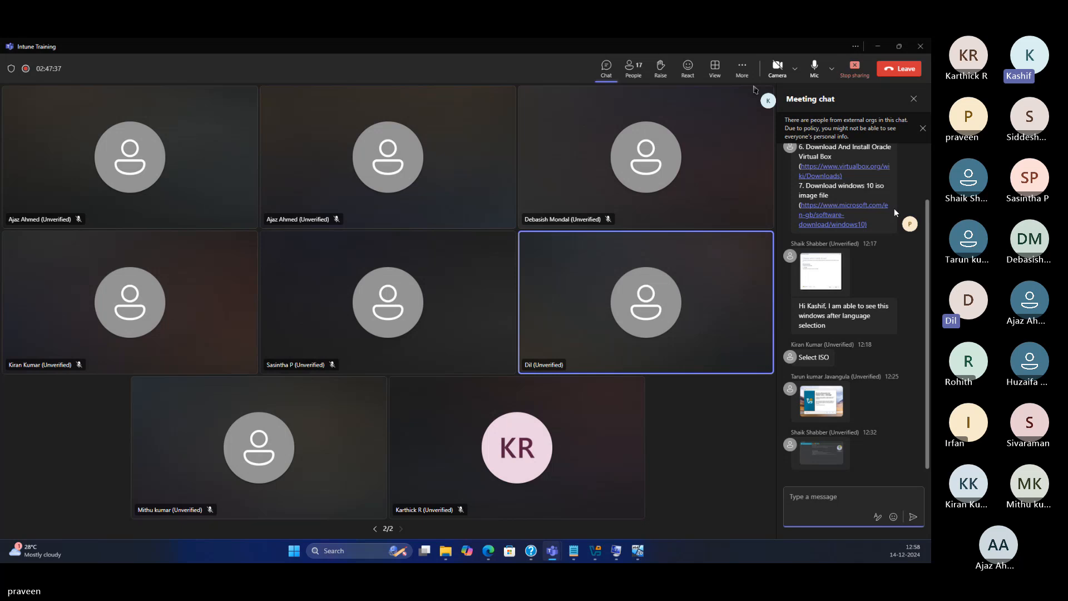
# Step: Switch back to the running WINVM001 window and check the Windows installation's progress
pyautogui.click(640, 552)
pyautogui.click(640, 552)
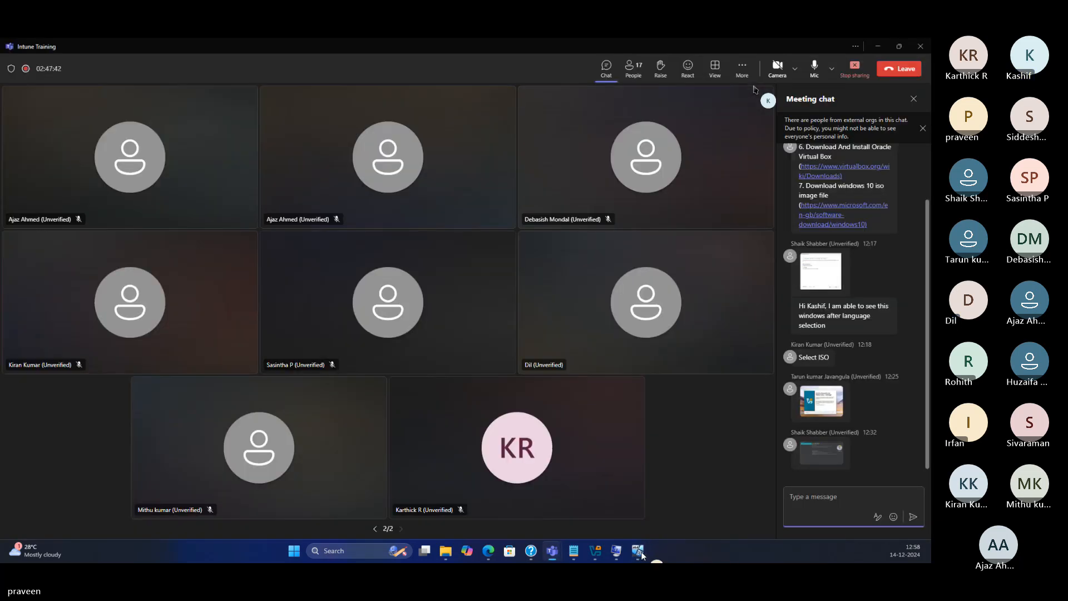
pyautogui.click(640, 552)
pyautogui.moveTo(616, 551)
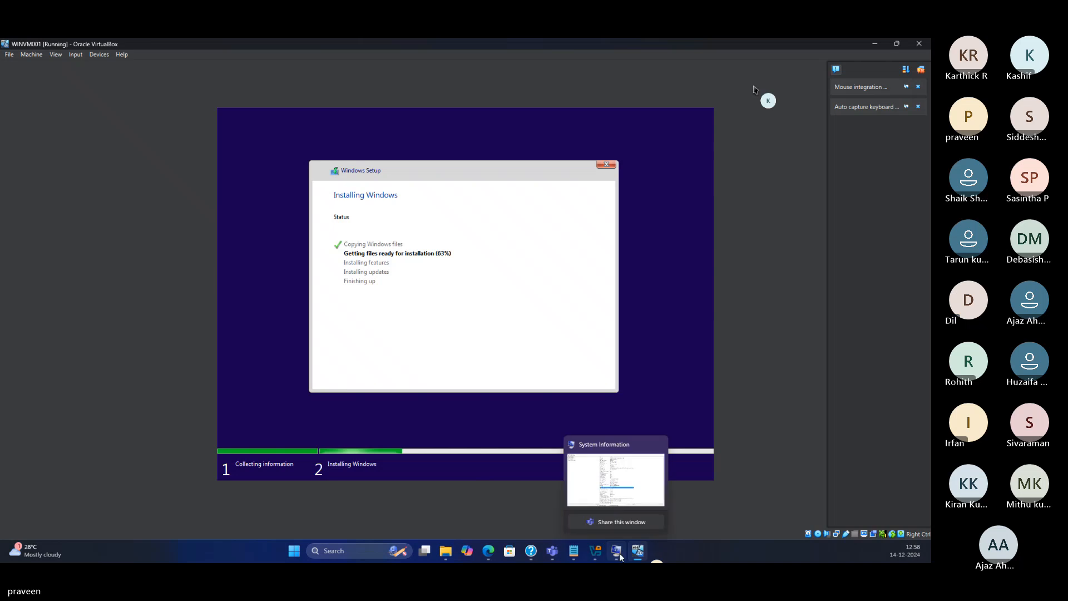
# Step: Look through the intues training folder in Downloads in File Explorer, and minimize the window
pyautogui.moveTo(451, 554)
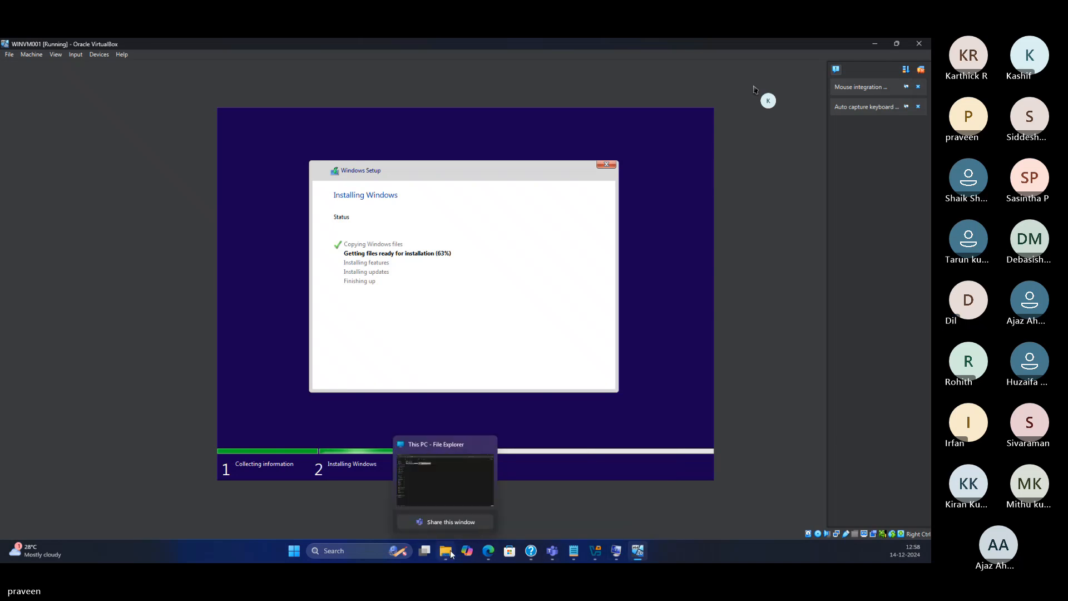
pyautogui.click(445, 485)
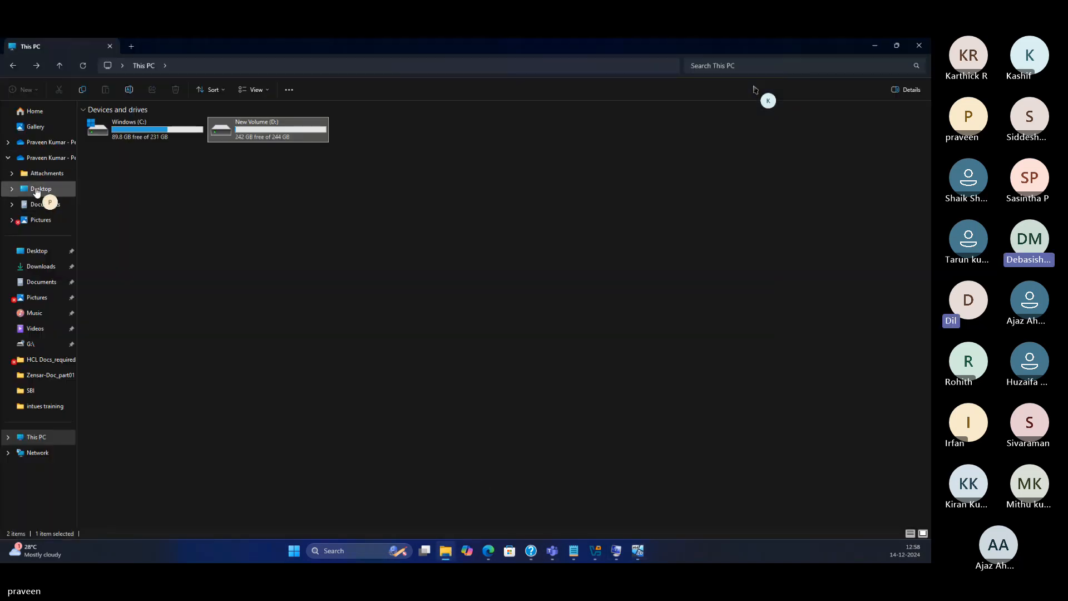
pyautogui.click(44, 267)
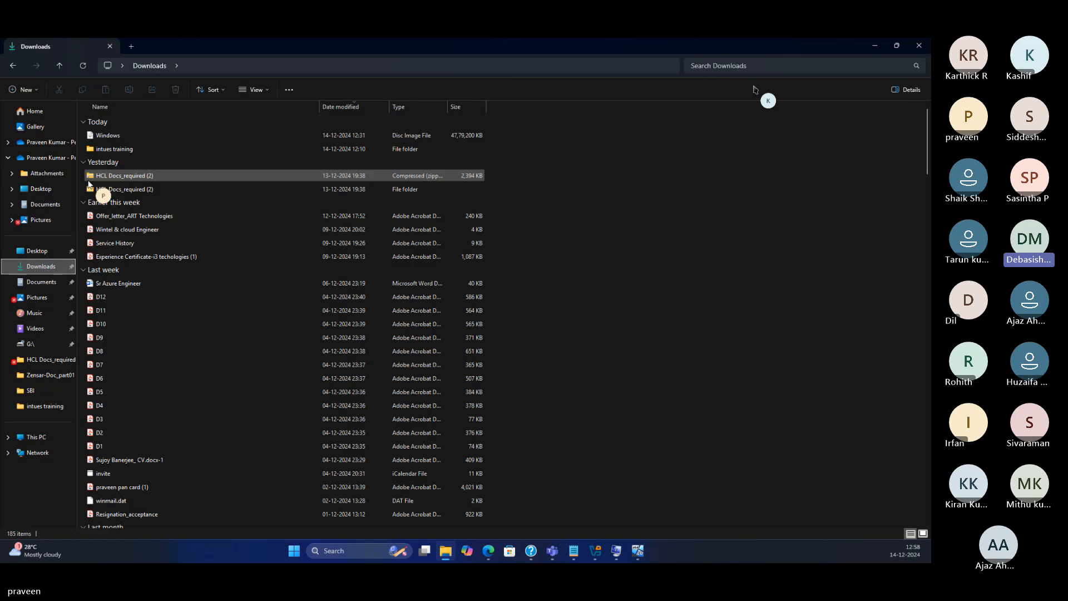
pyautogui.click(129, 149)
pyautogui.doubleClick(149, 148)
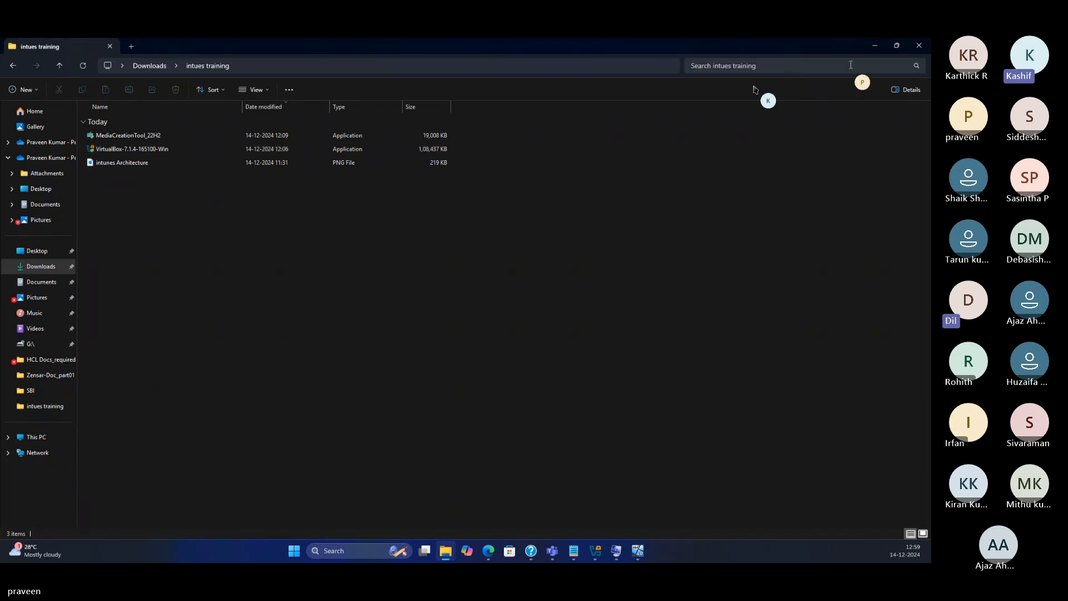
pyautogui.click(874, 45)
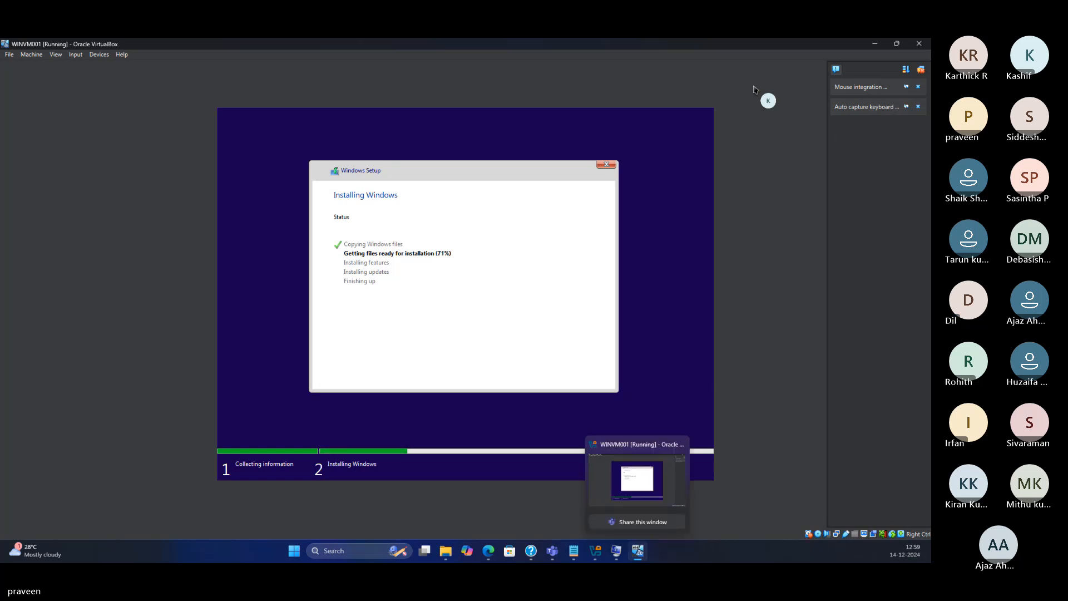
# Step: Switch to the Intune Training meeting in Teams and toggle the microphone on and off
pyautogui.moveTo(552, 550)
pyautogui.click(526, 486)
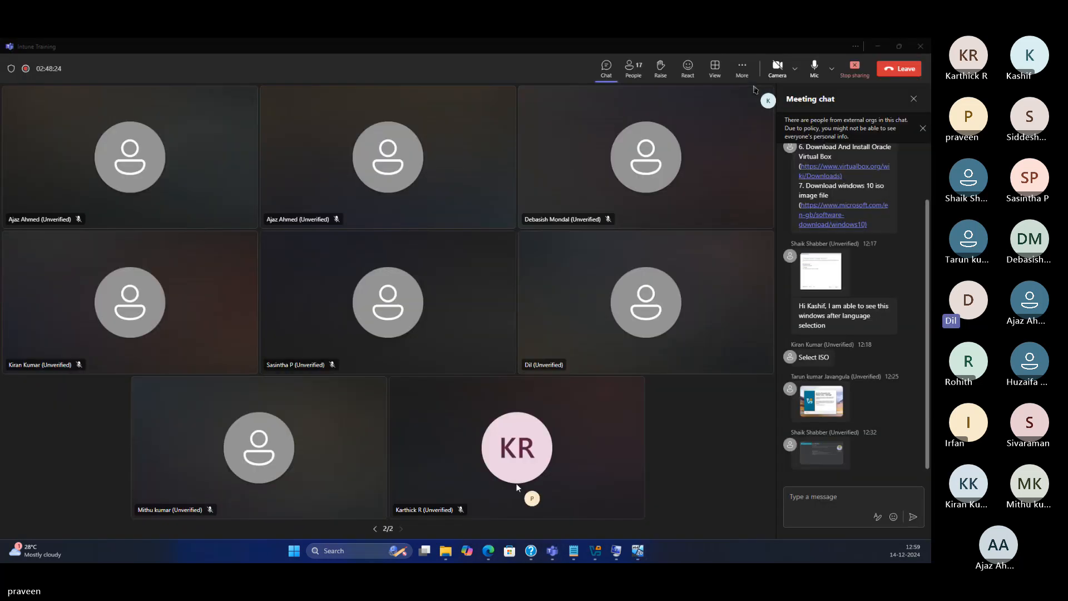
pyautogui.click(815, 77)
pyautogui.click(815, 75)
# Step: View the computer's System Information summary and return to the WINVM001 window to check the installation progress
pyautogui.click(619, 555)
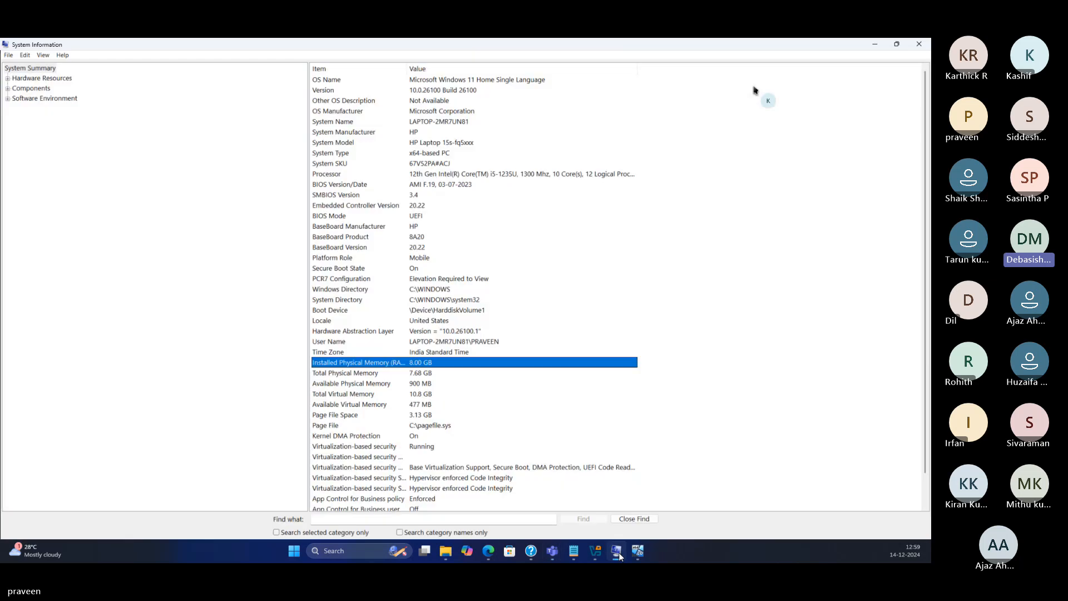
pyautogui.click(620, 556)
pyautogui.click(637, 551)
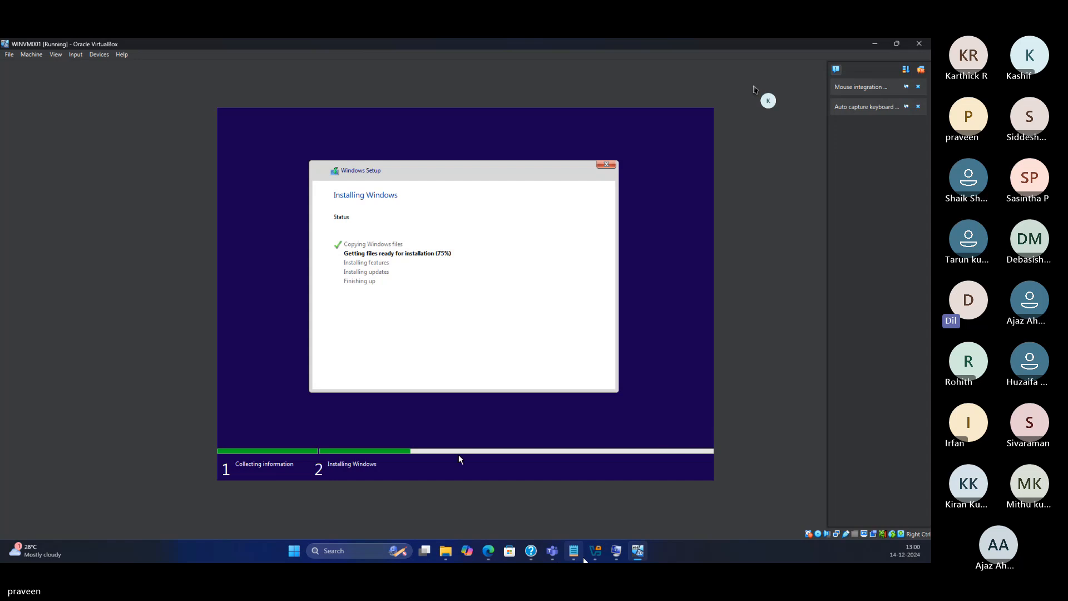
pyautogui.moveTo(583, 558)
pyautogui.hotkey('alt', 'Tab')
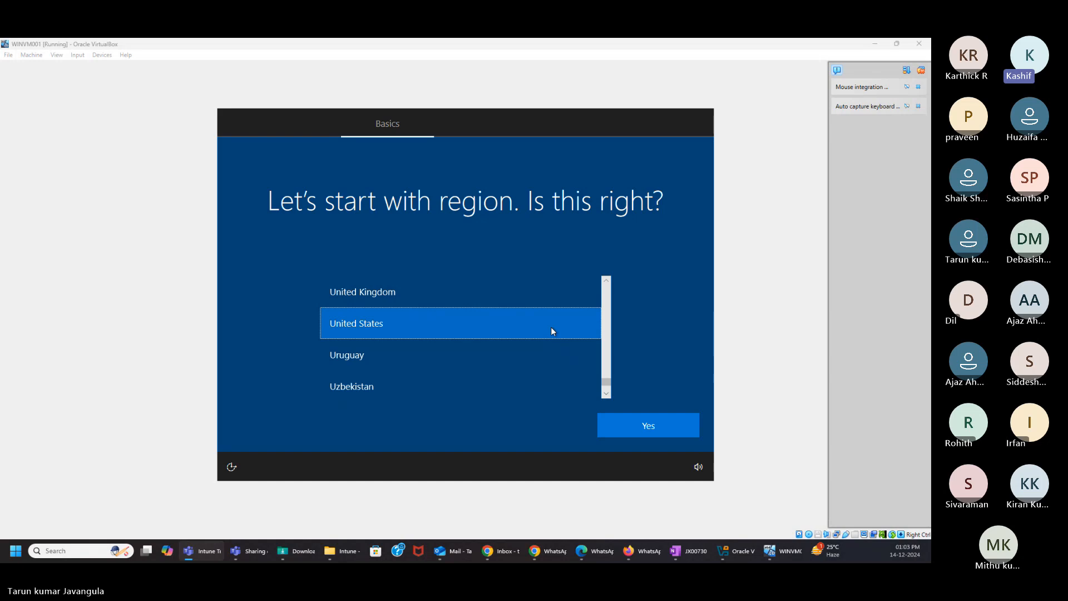
# Step: Continue the Windows setup with region India, the US keyboard layout, no second layout, and setup for an organization
pyautogui.moveTo(606, 384); pyautogui.dragTo(605, 329)
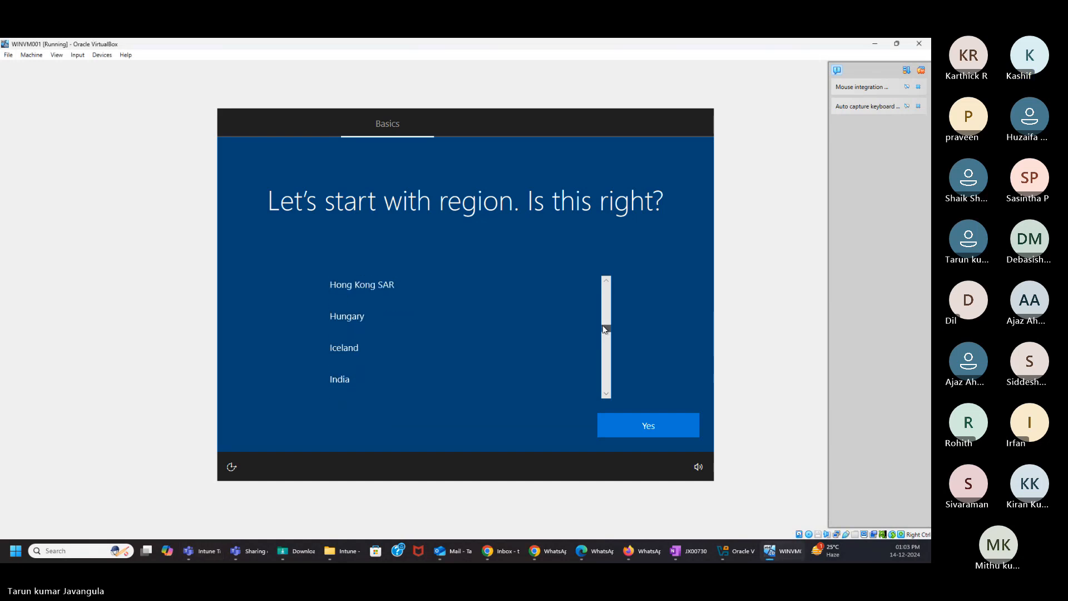
pyautogui.click(390, 384)
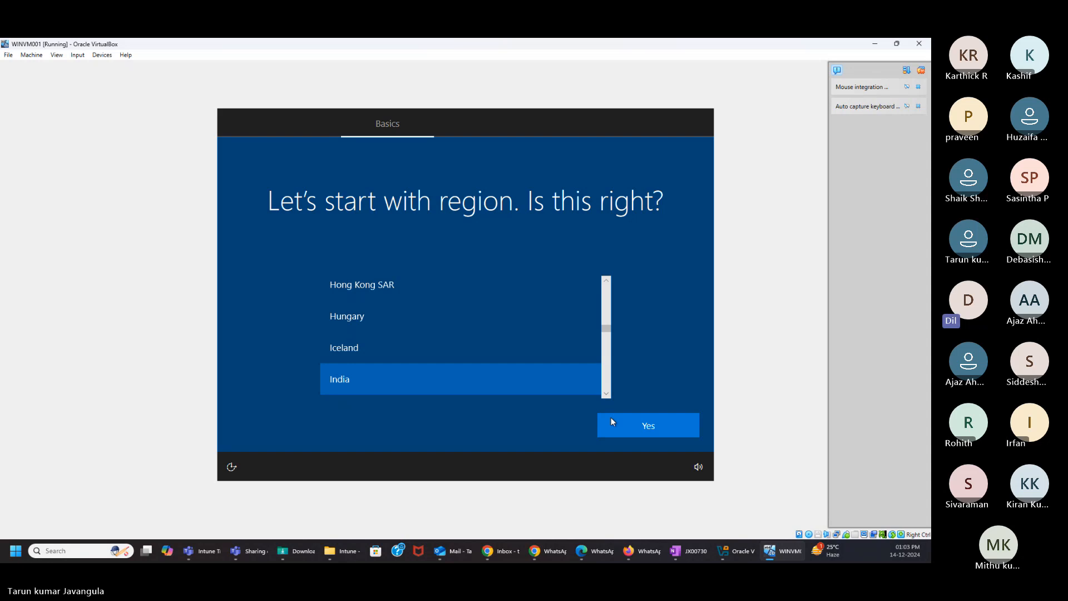
pyautogui.click(625, 424)
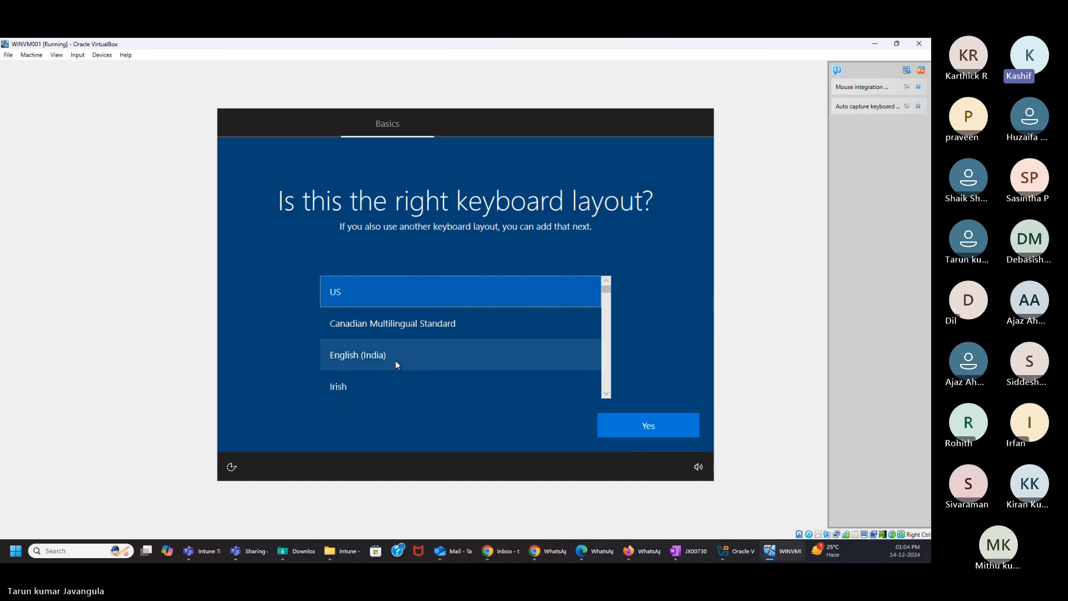
pyautogui.click(644, 432)
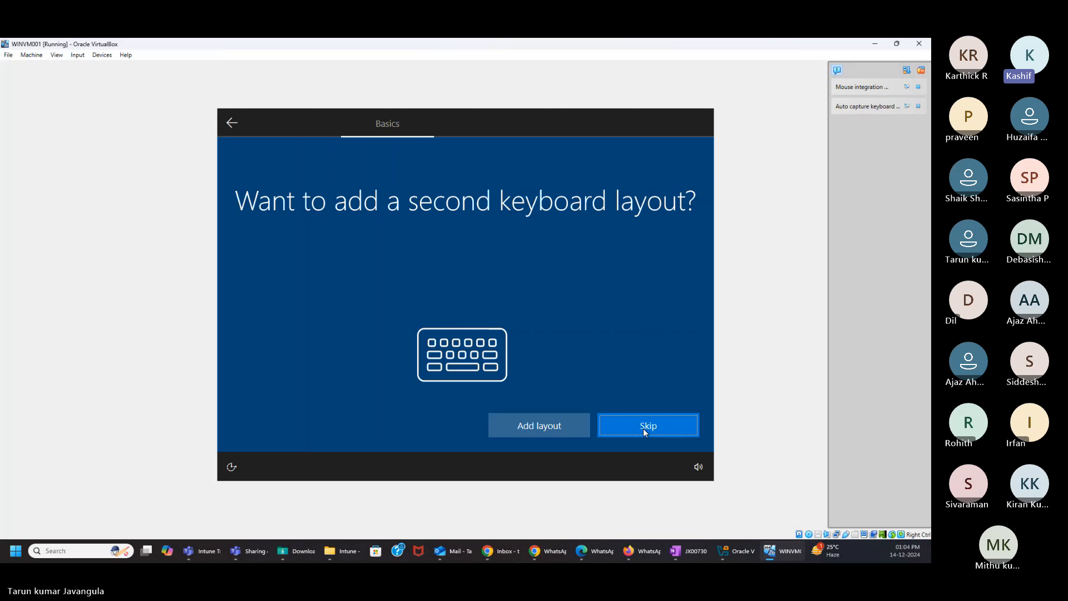
pyautogui.click(640, 432)
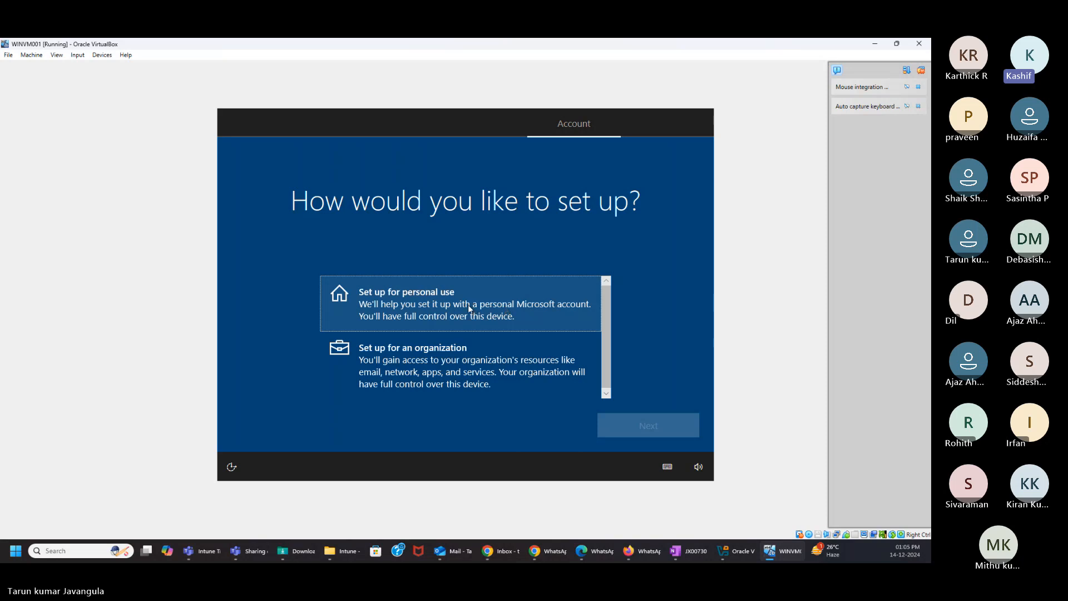
pyautogui.click(462, 375)
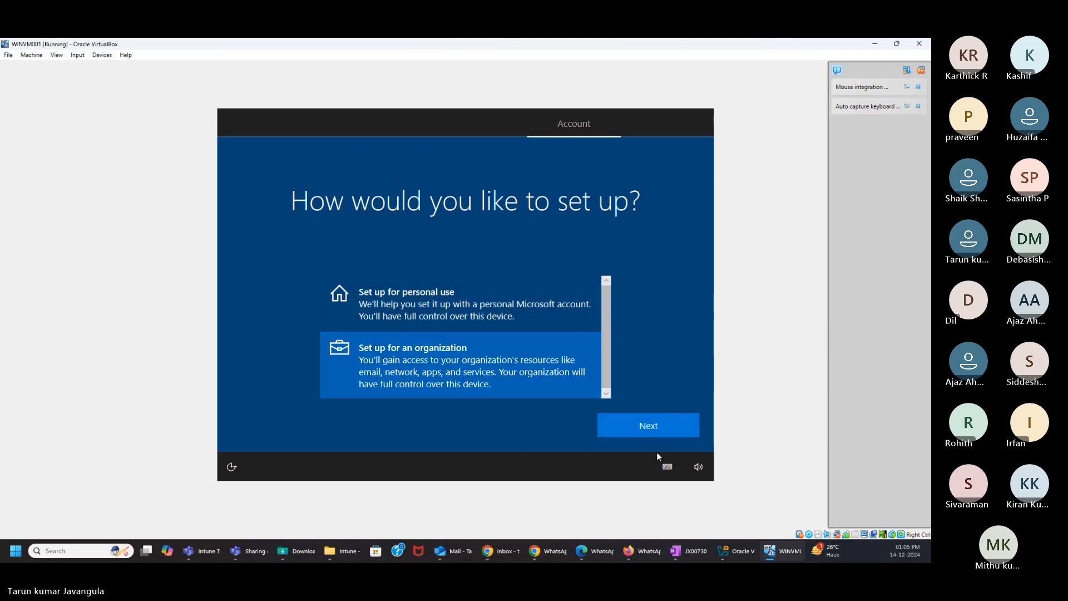
pyautogui.click(645, 432)
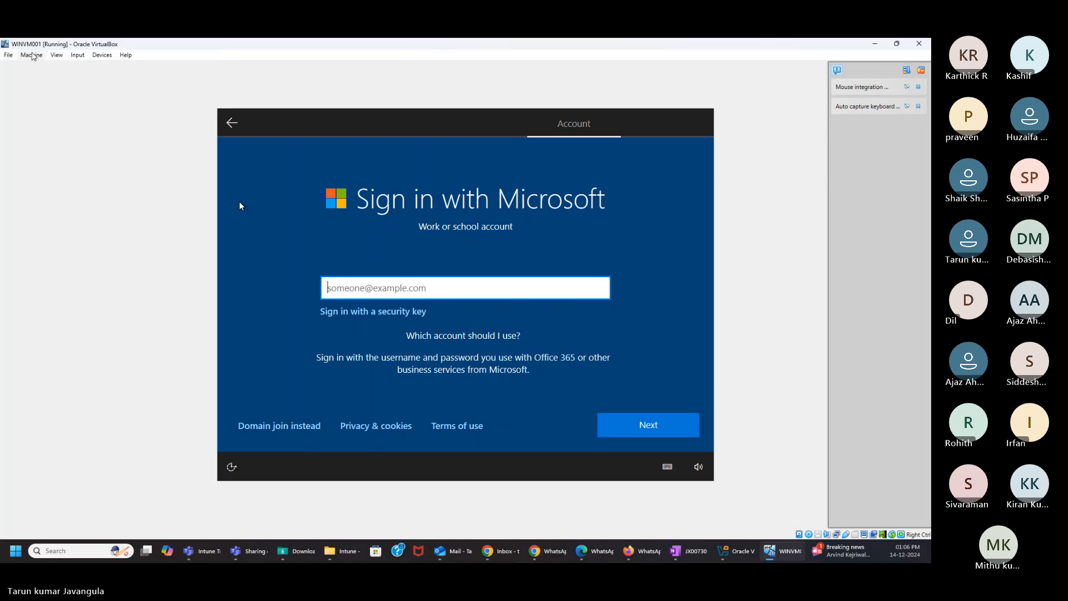
# Step: Take a snapshot of WINVM001 at the Microsoft sign-in page, named Blank Machine Snapshot
pyautogui.click(33, 56)
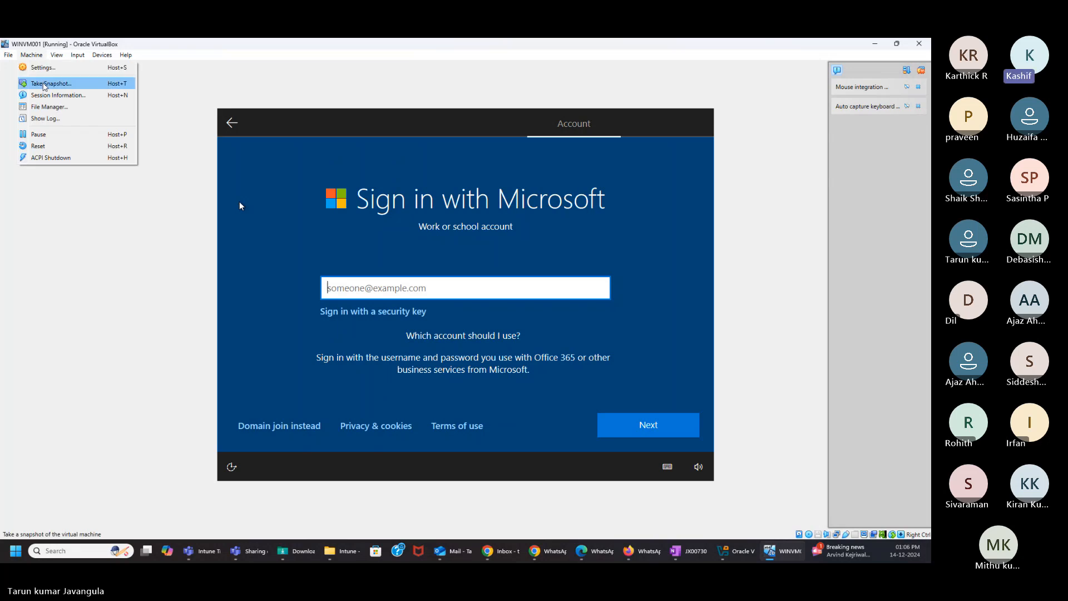
pyautogui.click(44, 85)
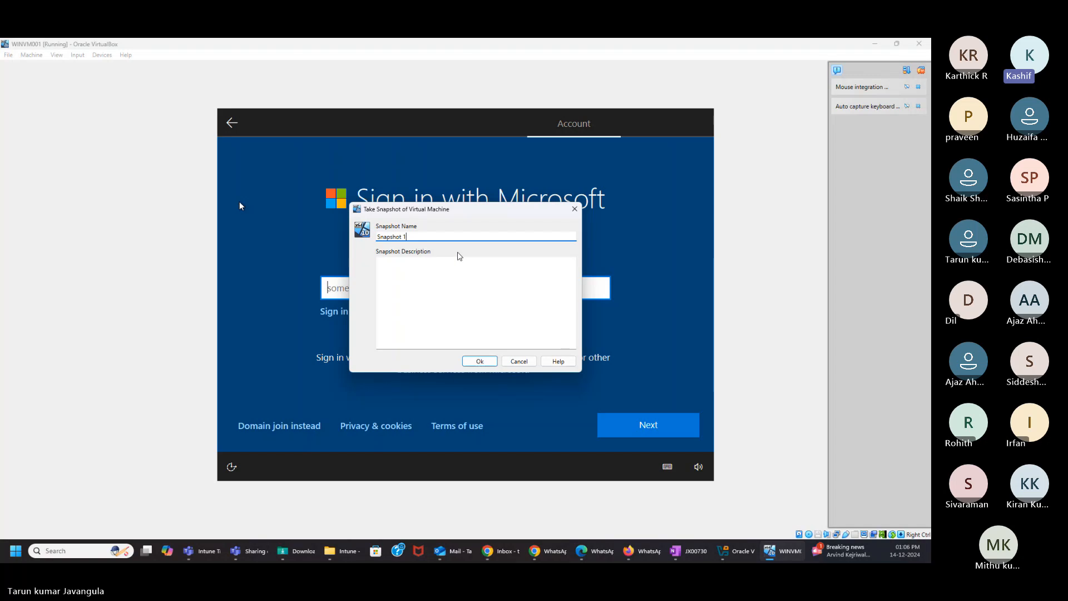
pyautogui.hotkey('ctrl', 'a')
pyautogui.write('Blank Machin')
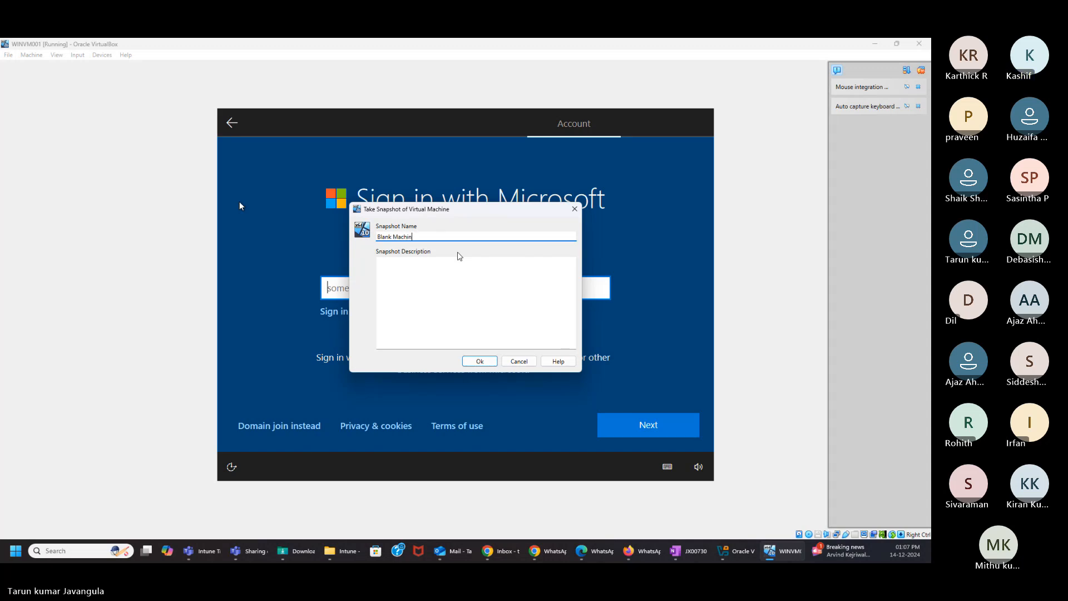
pyautogui.write('e Snapshot')
pyautogui.click(478, 361)
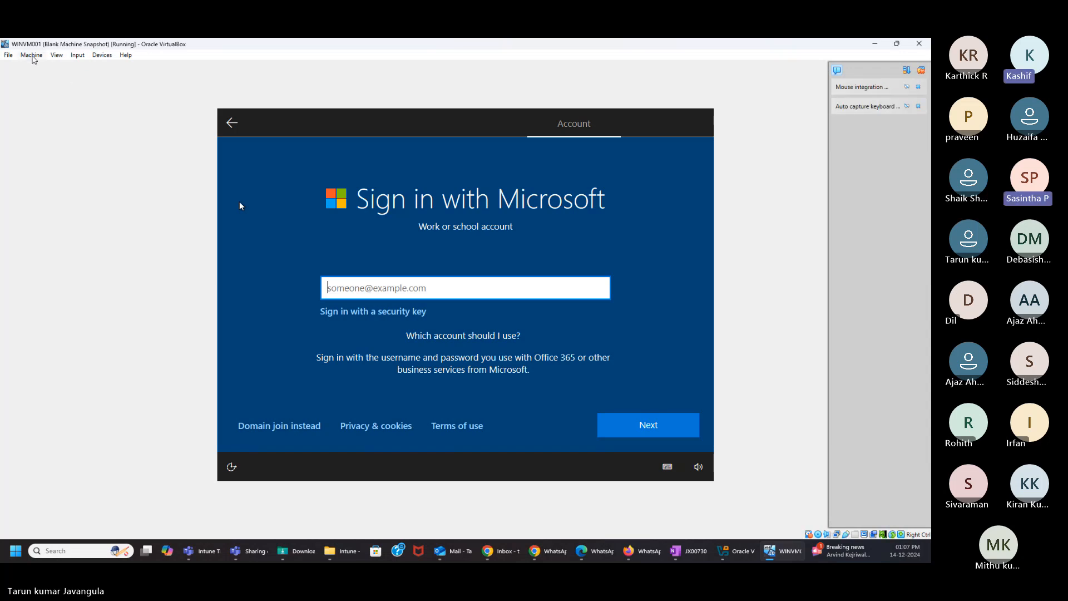
pyautogui.click(32, 55)
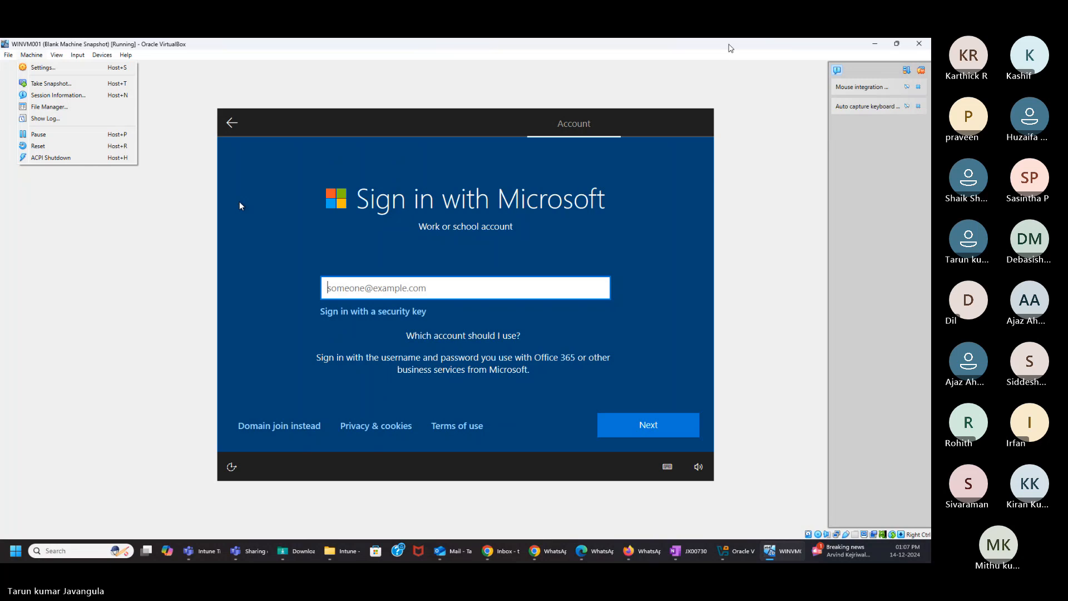
pyautogui.click(730, 49)
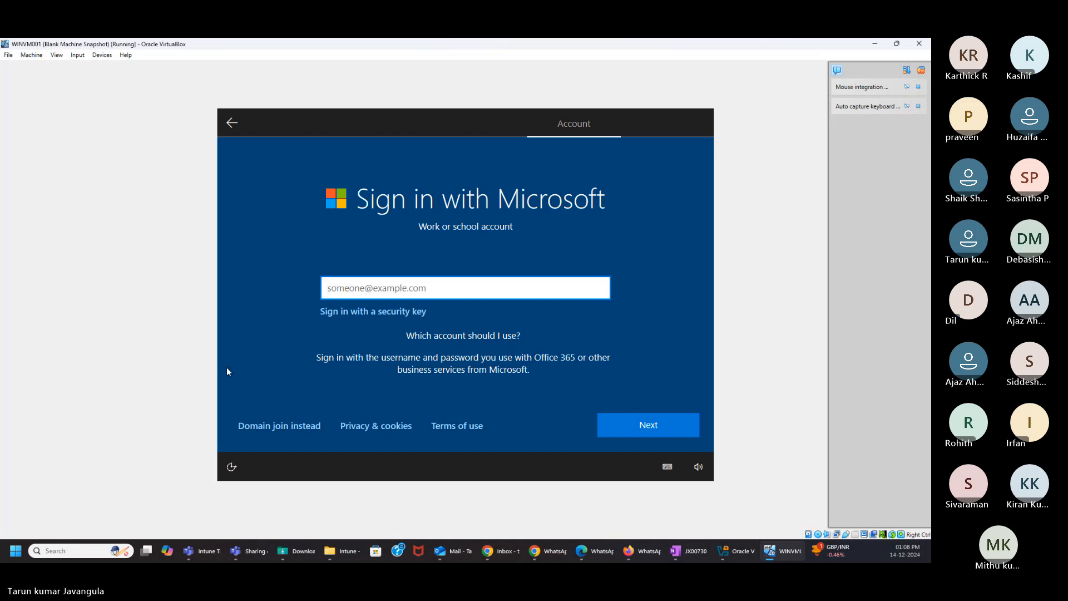
# Step: Switch to the 14th Dec Topics notes in Notepad and add item 8, "Build a new windows 10 virtual machine", at the end
pyautogui.hotkey('alt', 'Tab')
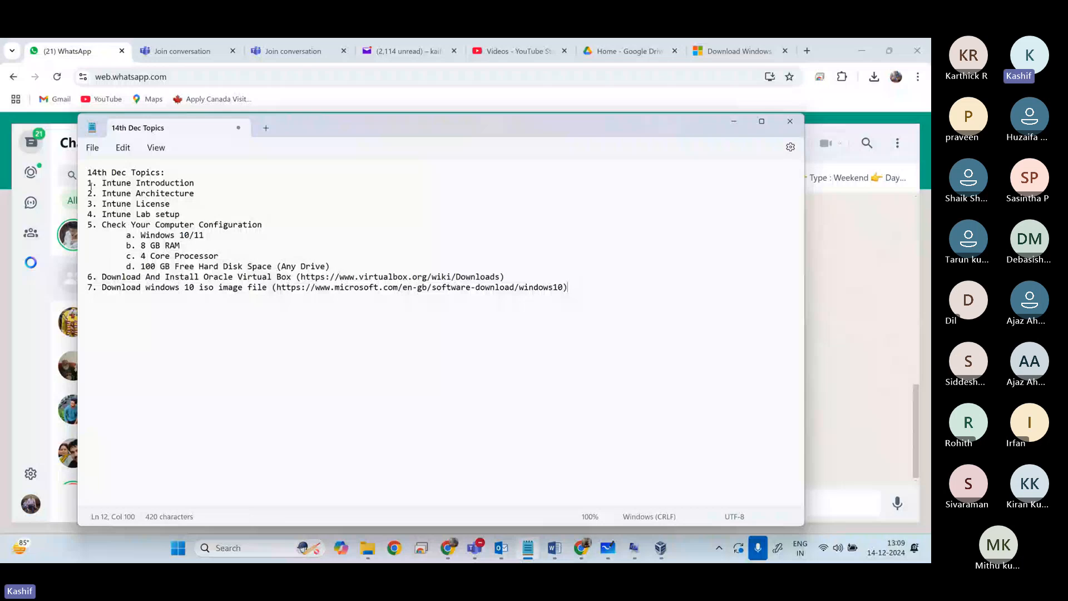
pyautogui.click(209, 192)
pyautogui.click(128, 235)
pyautogui.click(582, 291)
pyautogui.press('Return')
pyautogui.write('8. Build a n')
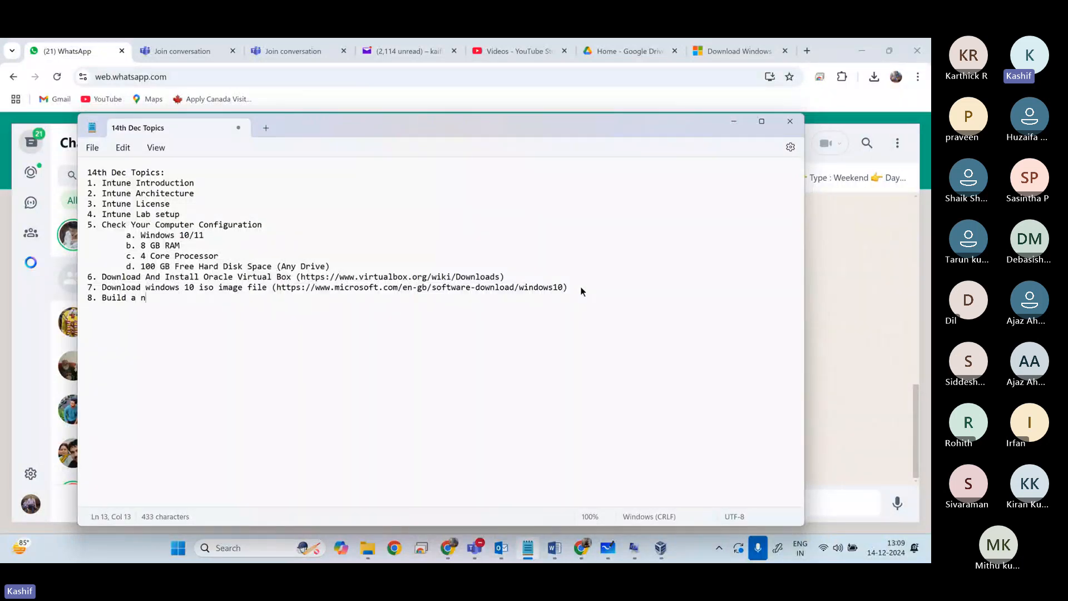
pyautogui.write('ew windows 10 vitua')
pyautogui.press('BackSpace')
pyautogui.press('BackSpace')
pyautogui.press('BackSpace')
pyautogui.write('ru')
pyautogui.press('BackSpace')
pyautogui.write('tual ')
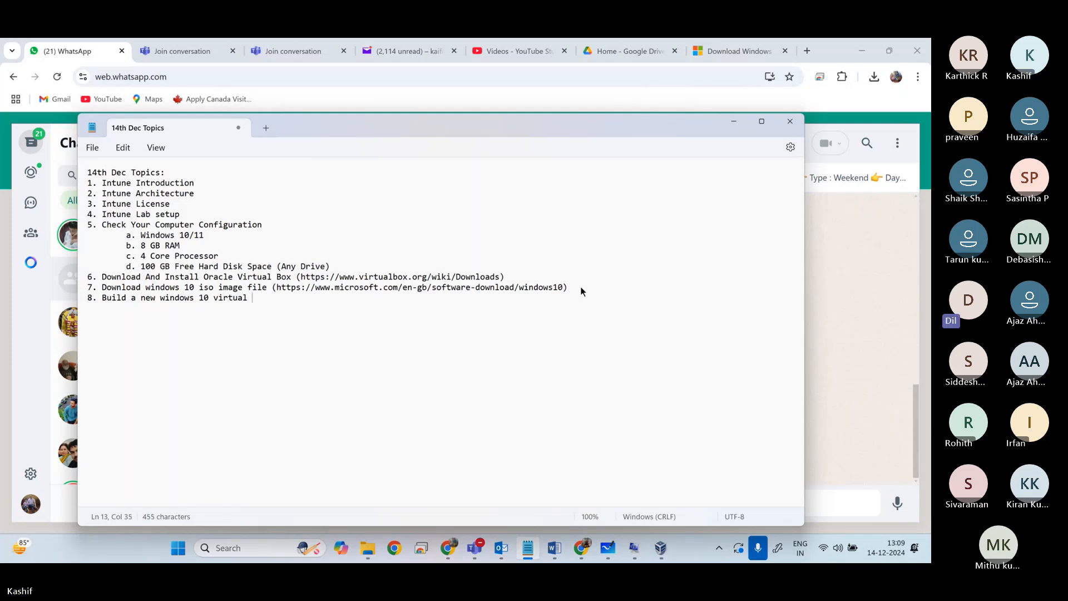
pyautogui.write('machine')
# Step: Add item 9, "Take Snapshot on the login page", below item 8 in the topics list
pyautogui.press('Return')
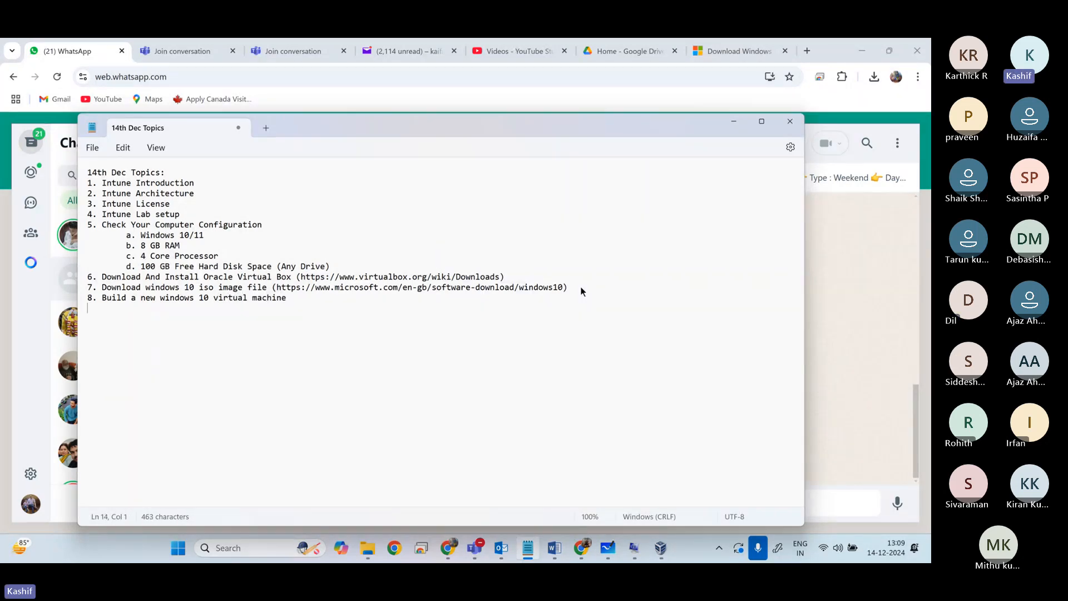
pyautogui.write('9. ')
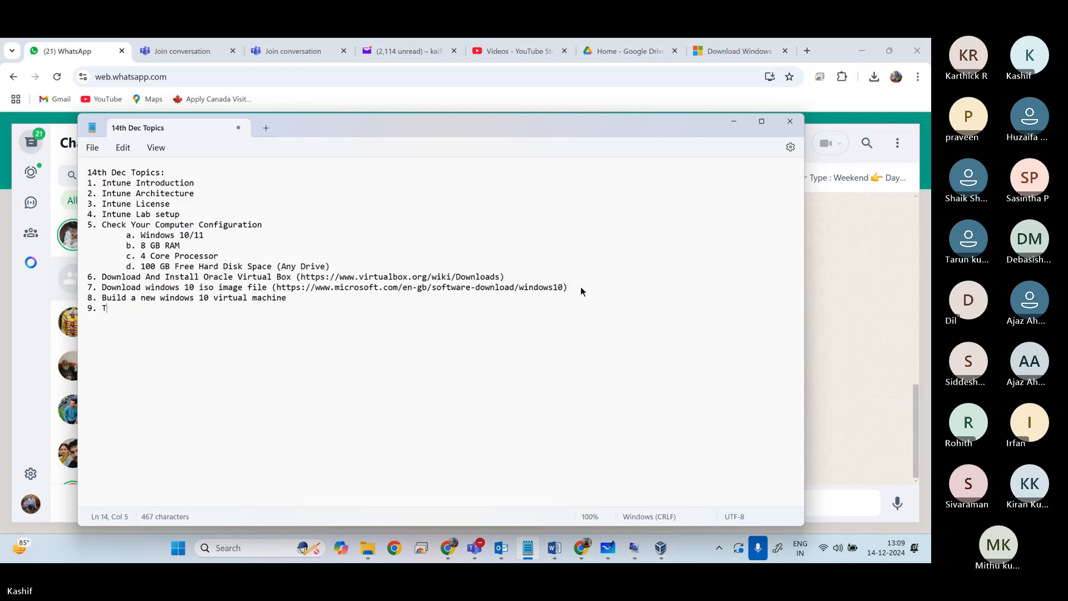
pyautogui.write('Take Snapshot')
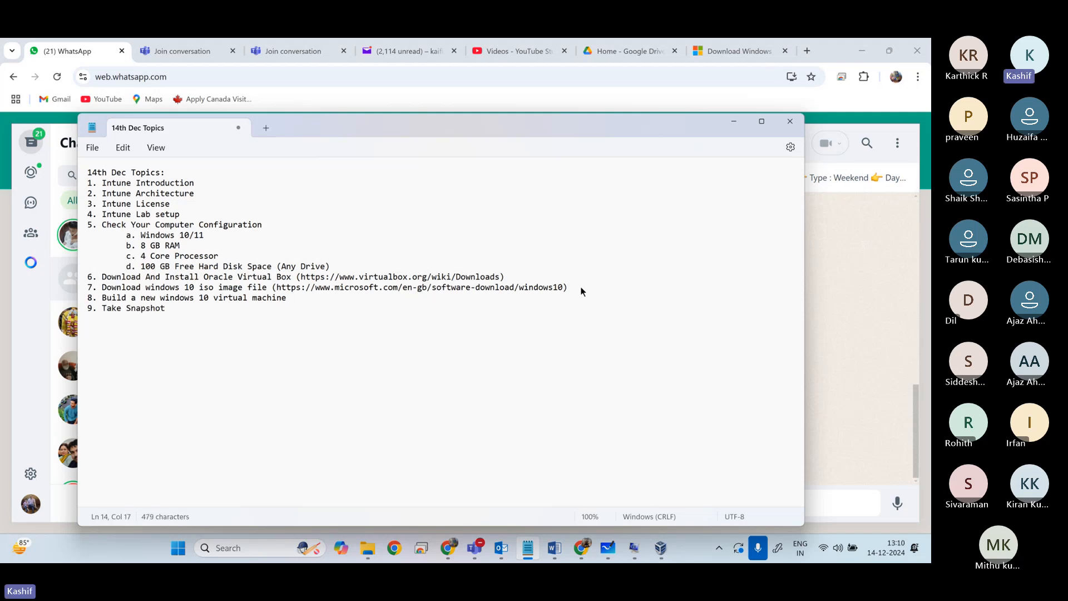
pyautogui.write(' on the login b')
pyautogui.write('age')
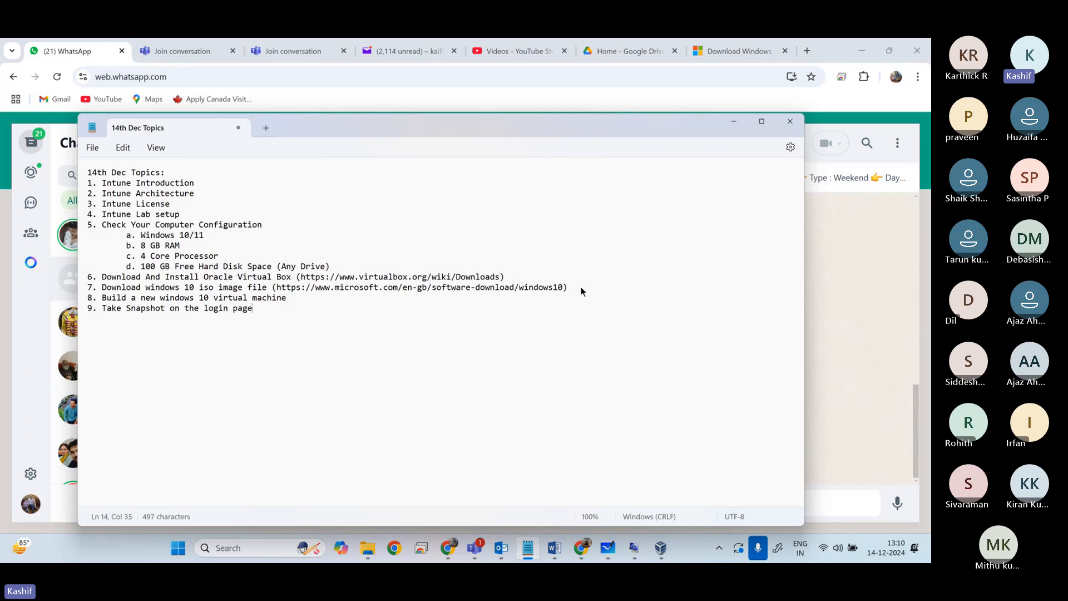
# Step: Add item 10, "Turn off the virtual machine", as the last line of the topics list
pyautogui.press('Return')
pyautogui.write('10. tu')
pyautogui.write('rn off the')
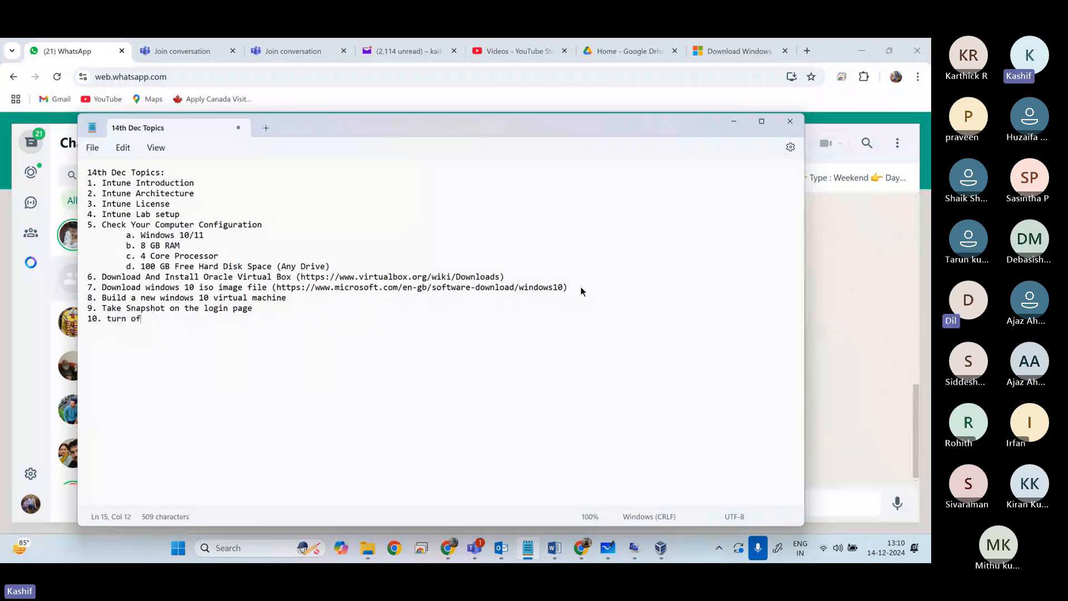
pyautogui.press('BackSpace')
pyautogui.press('BackSpace')
pyautogui.press('BackSpace')
pyautogui.press('BackSpace')
pyautogui.press('BackSpace')
pyautogui.press('BackSpace')
pyautogui.press('BackSpace')
pyautogui.press('BackSpace')
pyautogui.press('BackSpace')
pyautogui.press('BackSpace')
pyautogui.press('BackSpace')
pyautogui.press('BackSpace')
pyautogui.write('Tur')
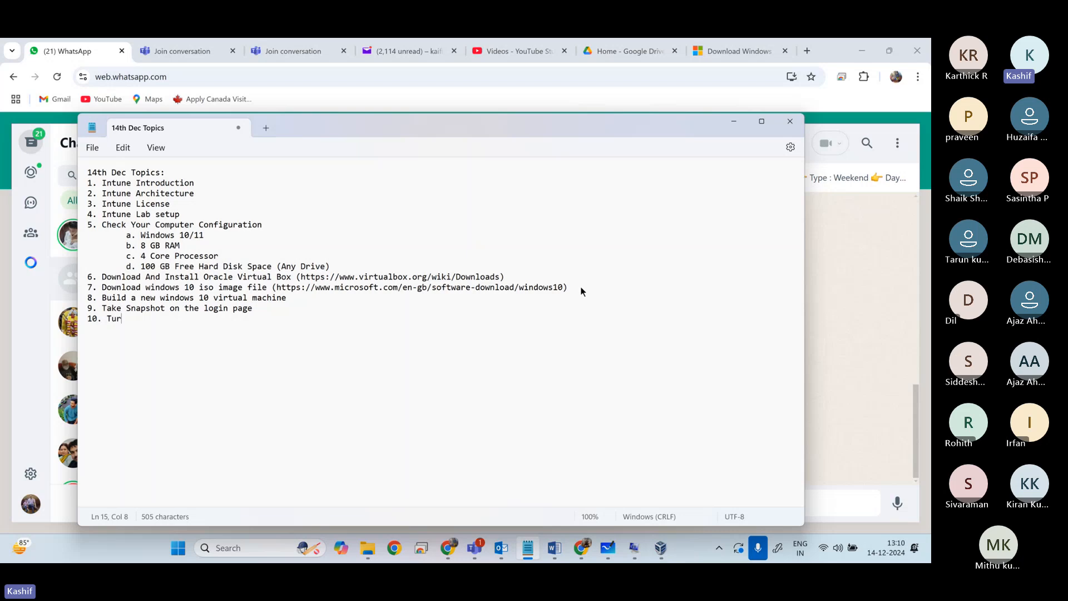
pyautogui.write('n off the virtul')
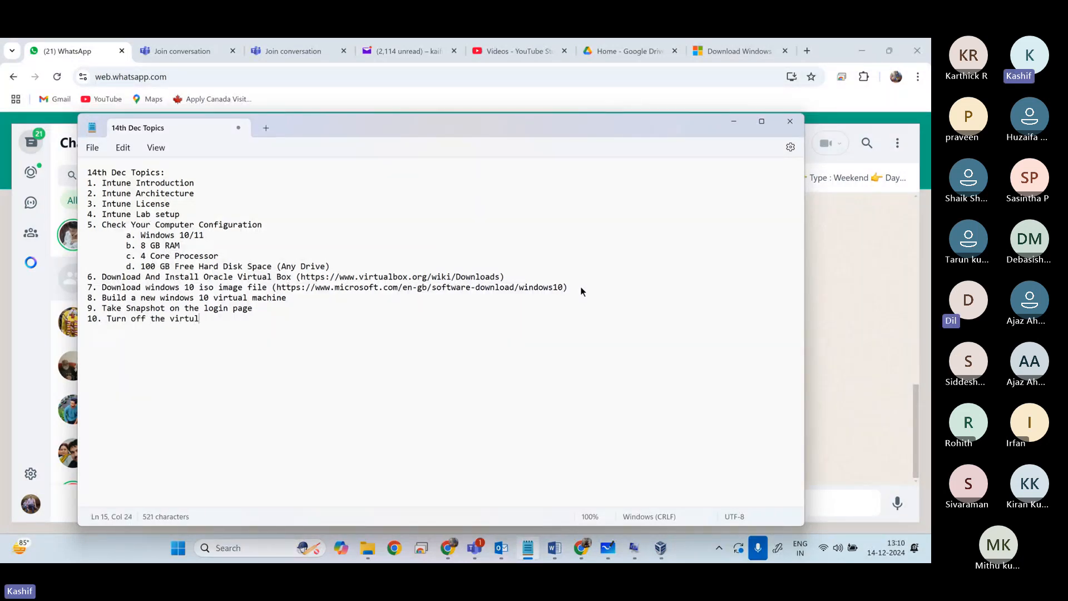
pyautogui.press('BackSpace')
pyautogui.write('al machine')
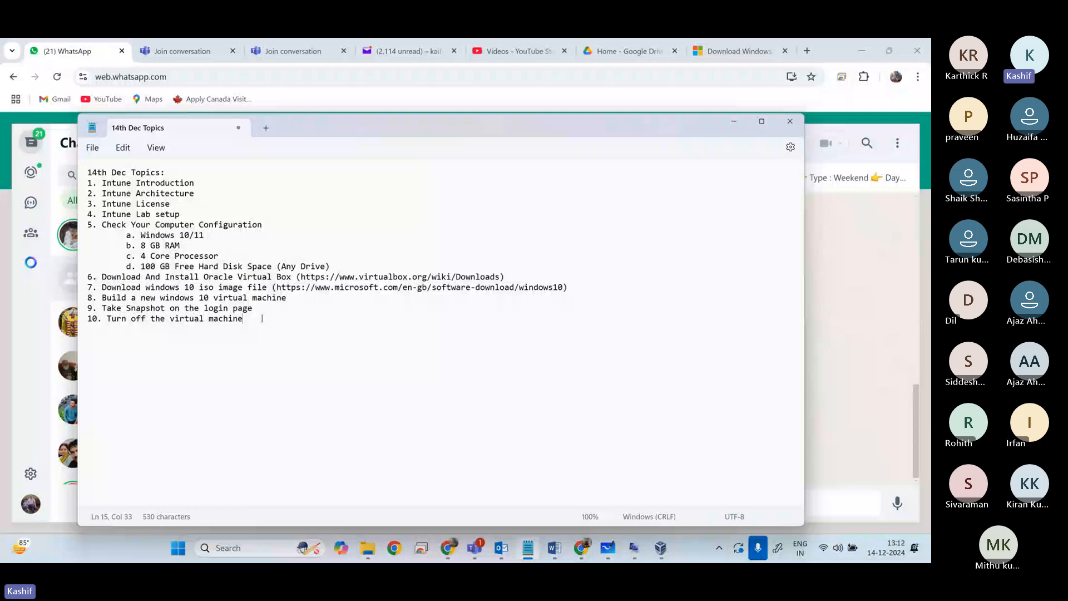
pyautogui.click(81, 307)
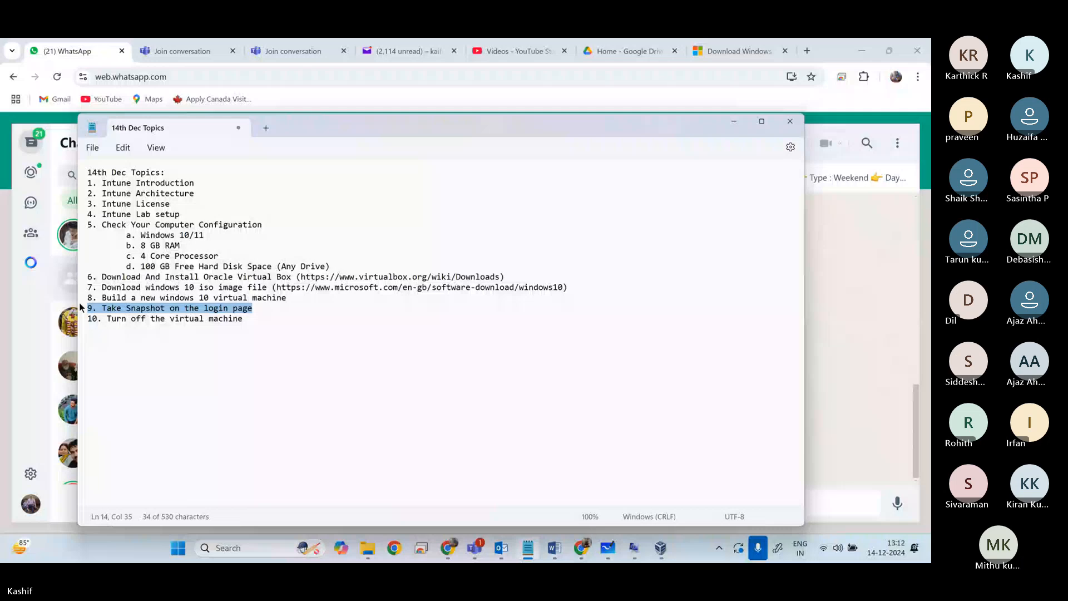
pyautogui.hotkey('ctrl', 'a')
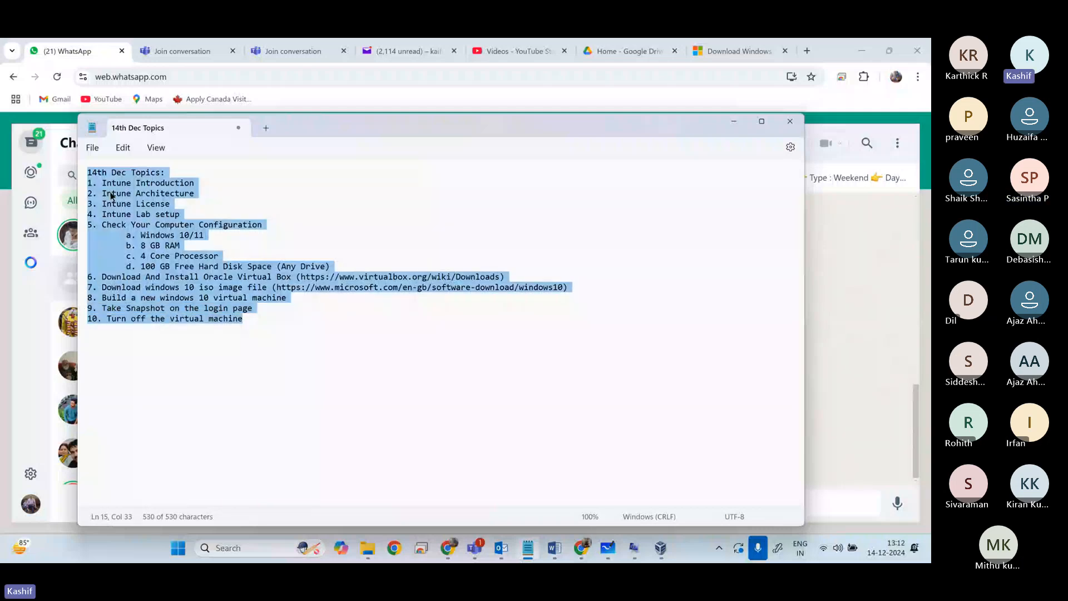
pyautogui.click(236, 272)
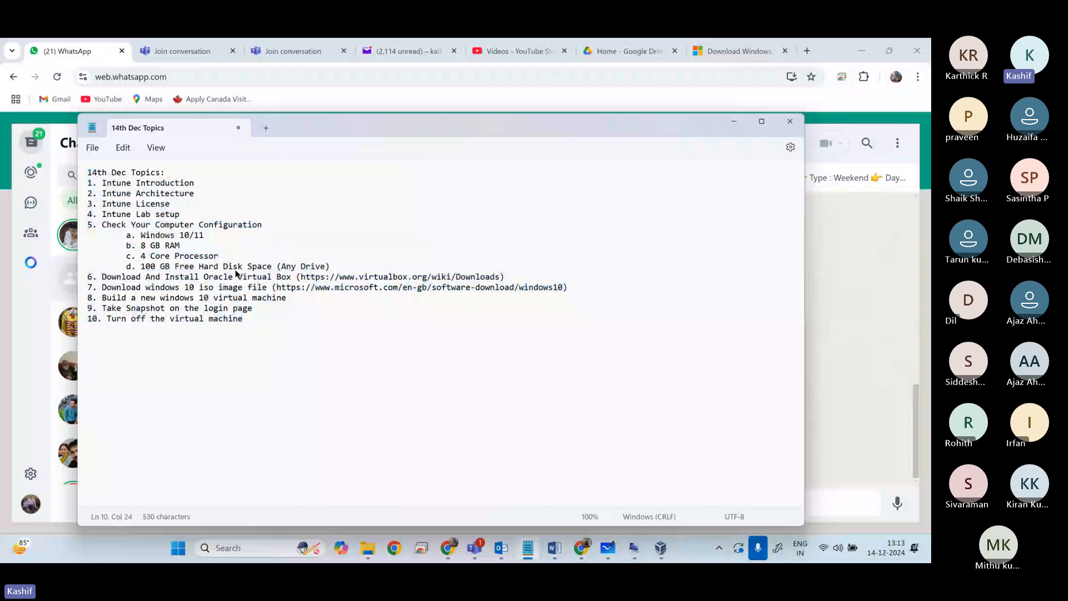